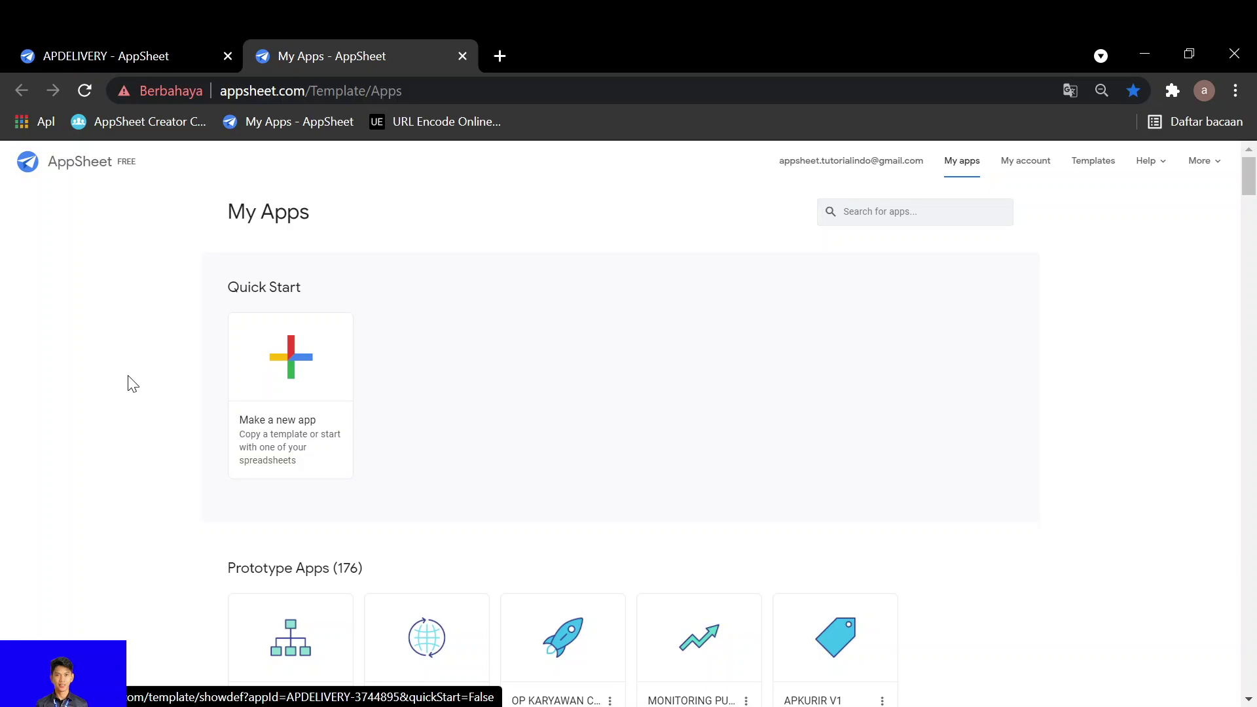
Start a copy of the CREATE TO HAR prototype app and name it CREATE TO HAR USER.
{"action": "scroll", "coordinate": [101, 398], "scroll_direction": "down", "scroll_amount": 2}
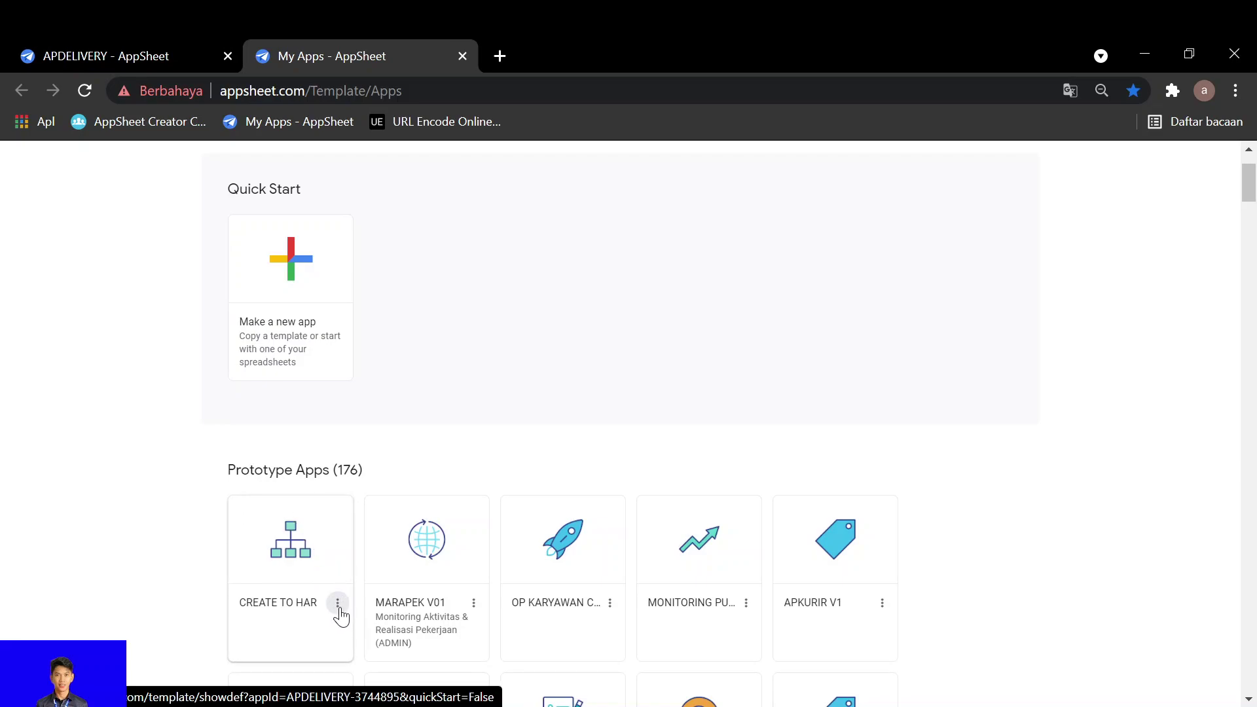
{"action": "left_click", "coordinate": [338, 604]}
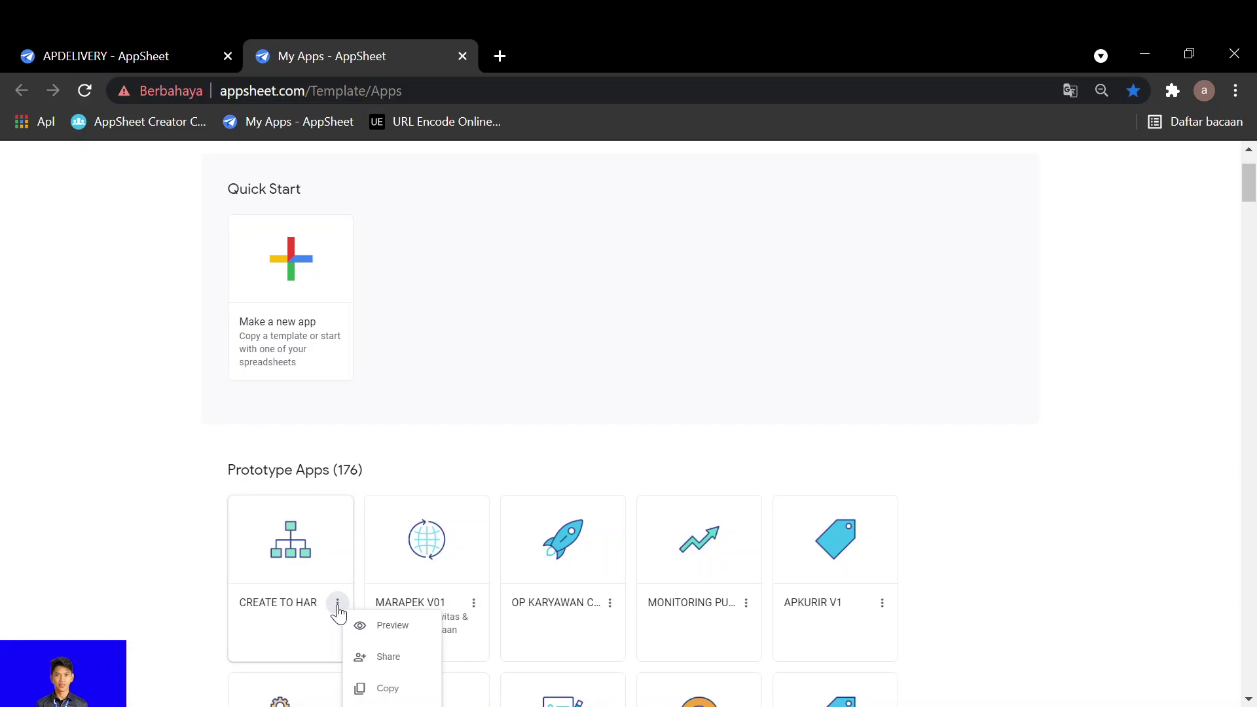
{"action": "scroll", "coordinate": [338, 605], "scroll_direction": "down", "scroll_amount": 1}
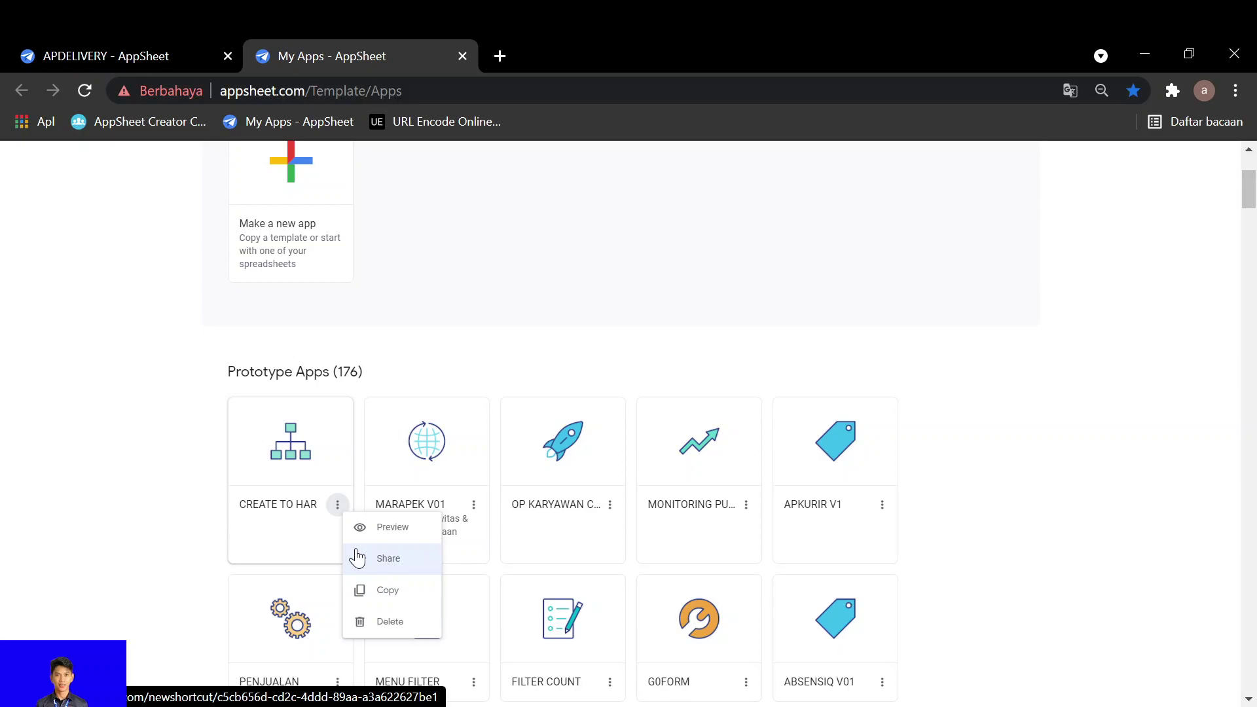
{"action": "left_click", "coordinate": [378, 592]}
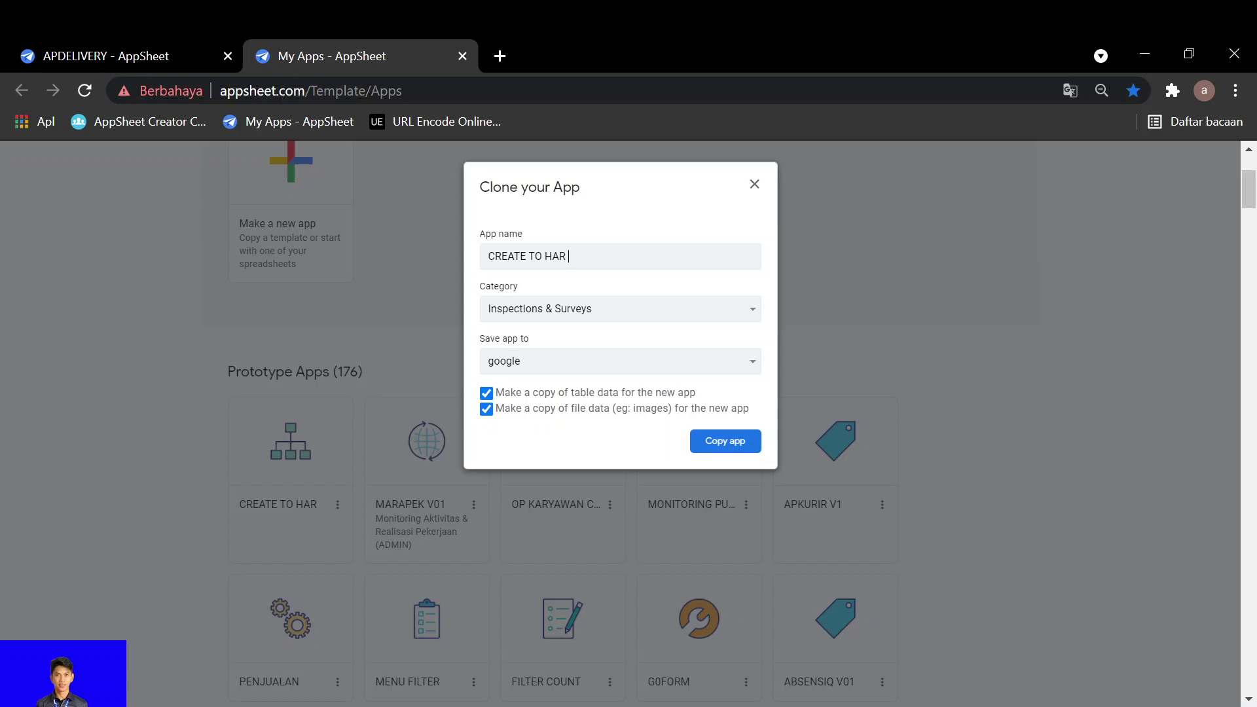
{"action": "type", "text": "upd"}
{"action": "key", "text": "BackSpace"}
{"action": "key", "text": "BackSpace"}
{"action": "type", "text": "USER"}
Create the clone in the Inspections & Surveys category with copies of table and file data, and dismiss the welcome message.
{"action": "left_click", "coordinate": [699, 314]}
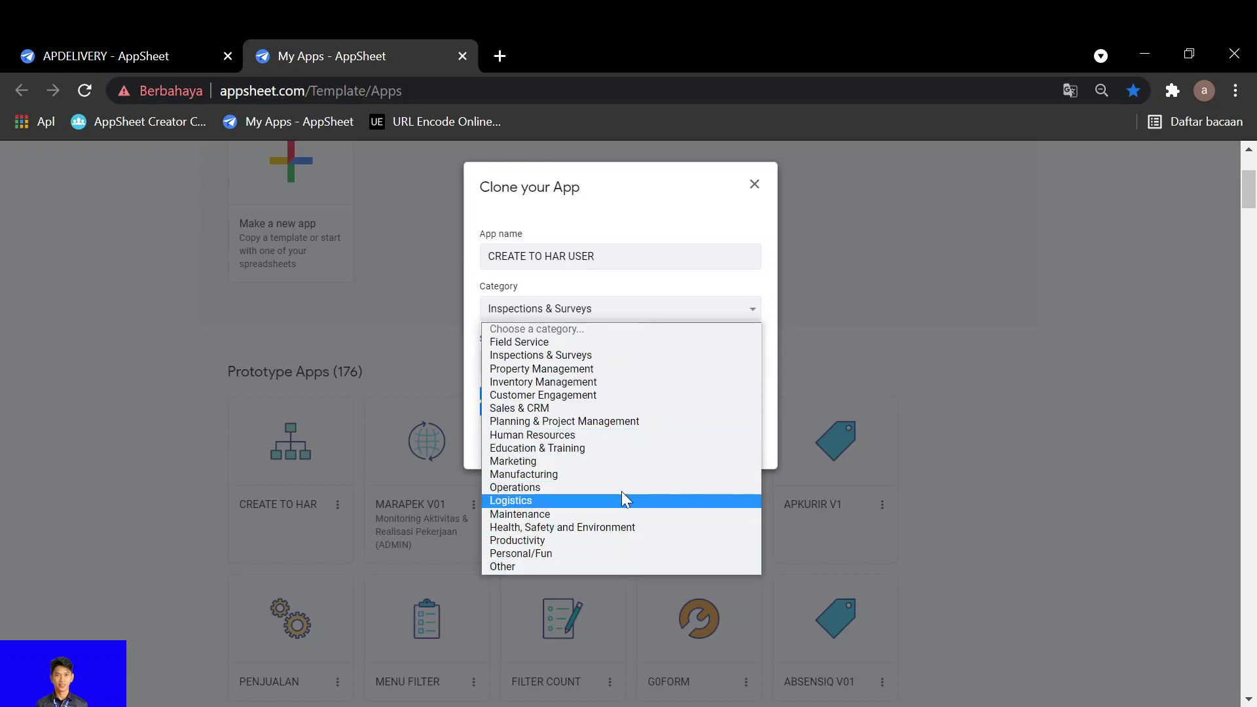
{"action": "left_click", "coordinate": [643, 282]}
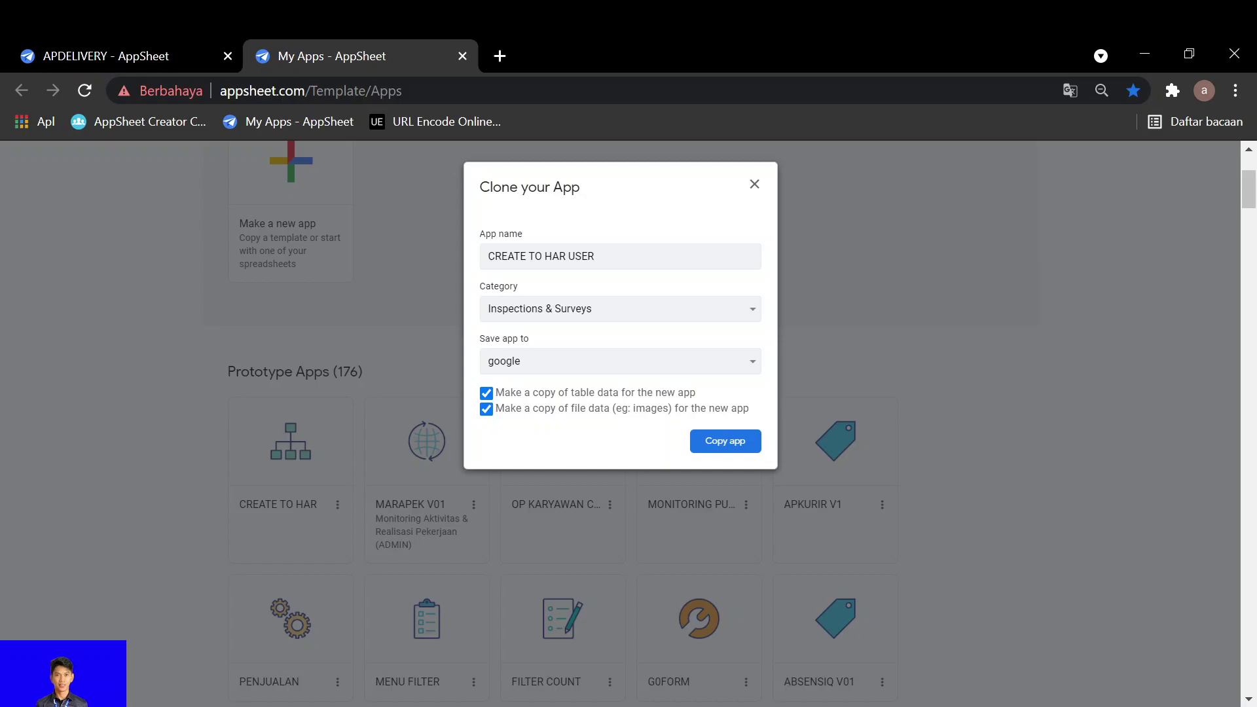
{"action": "left_click", "coordinate": [486, 393]}
{"action": "left_click", "coordinate": [485, 409]}
{"action": "left_click", "coordinate": [486, 393]}
{"action": "left_click", "coordinate": [486, 409]}
{"action": "left_click", "coordinate": [725, 441]}
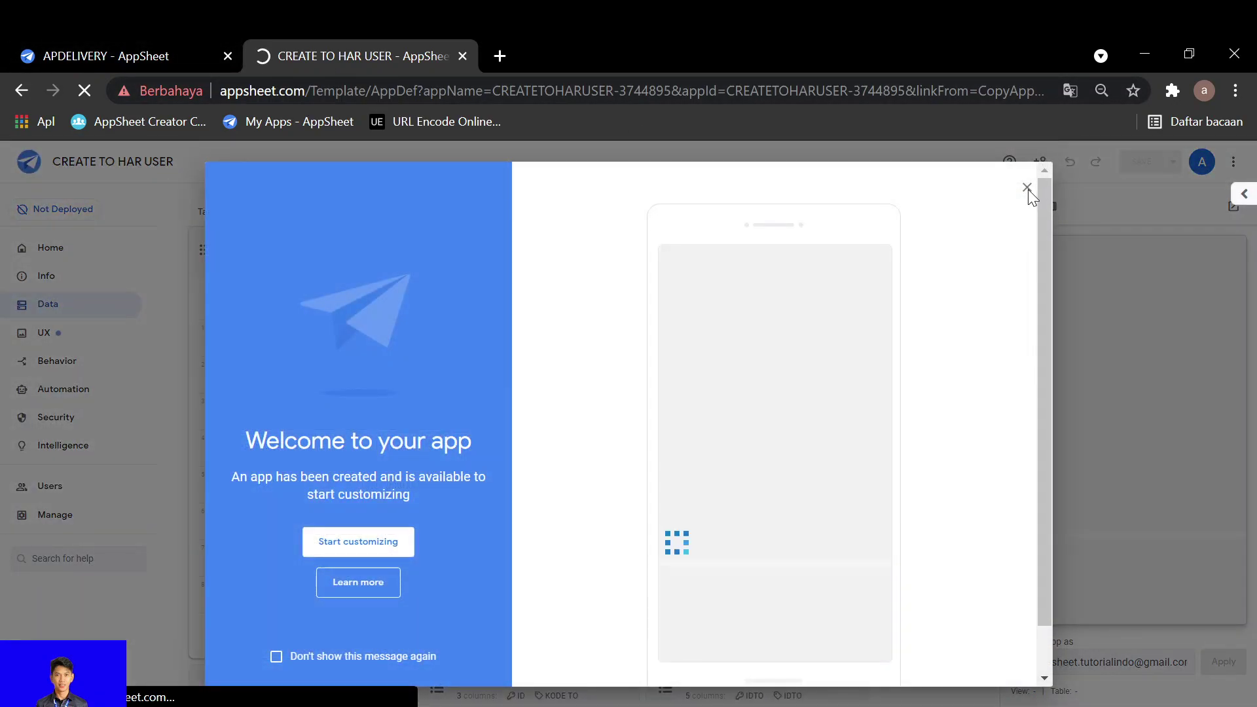
{"action": "left_click", "coordinate": [1027, 189]}
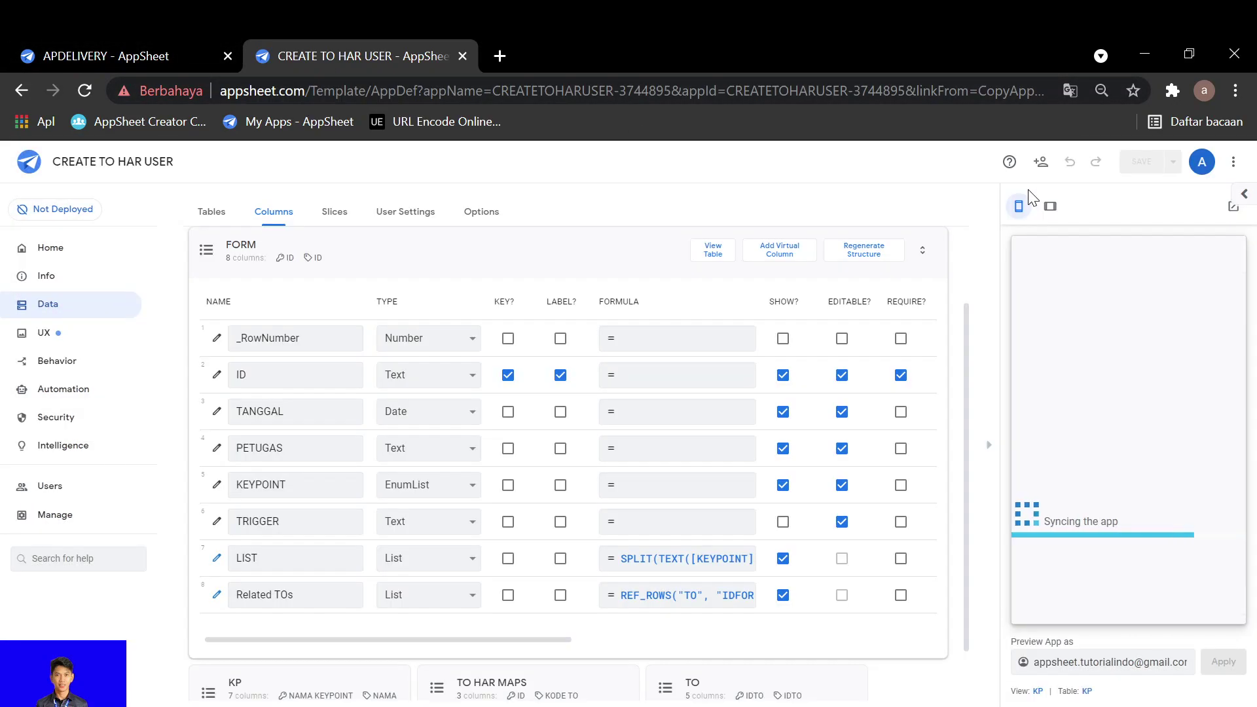
Open the My Apps list in a separate tab, proceeding past the browser's unsafe-site warning, and check for the cloned app.
{"action": "left_click", "coordinate": [1203, 164]}
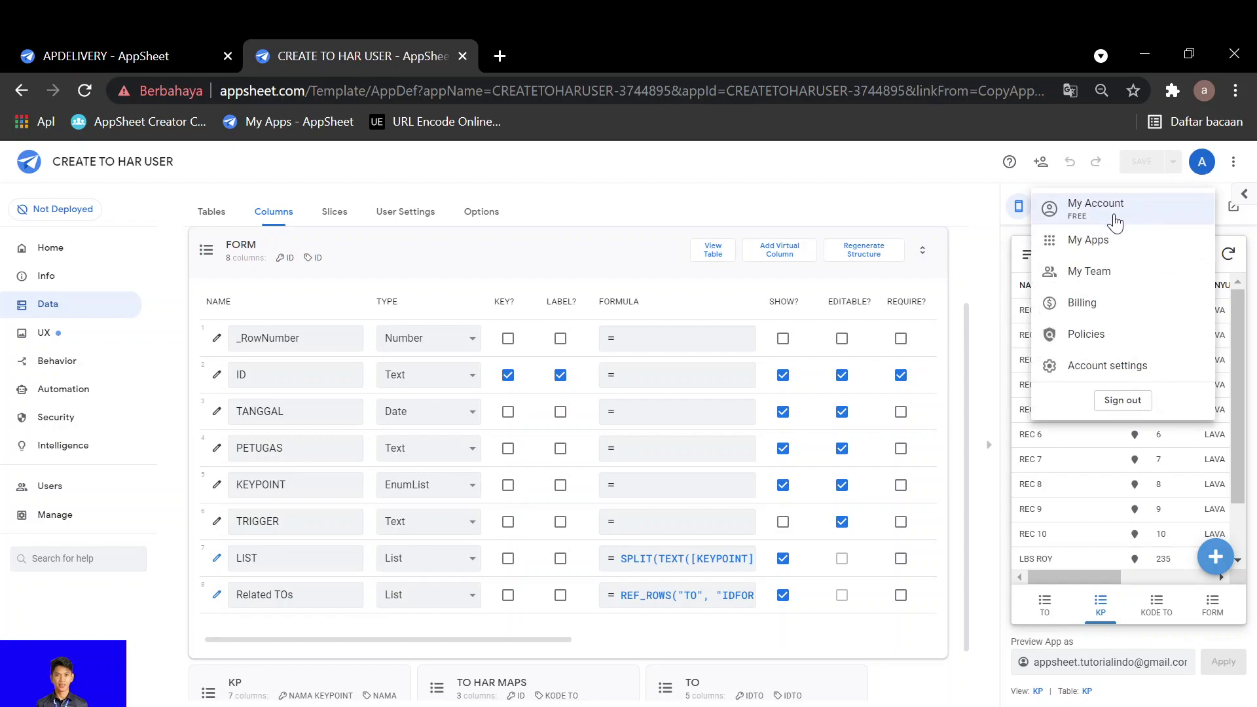
{"action": "left_click", "coordinate": [1094, 241]}
{"action": "left_click_drag", "start_coordinate": [367, 56], "coordinate": [579, 57]}
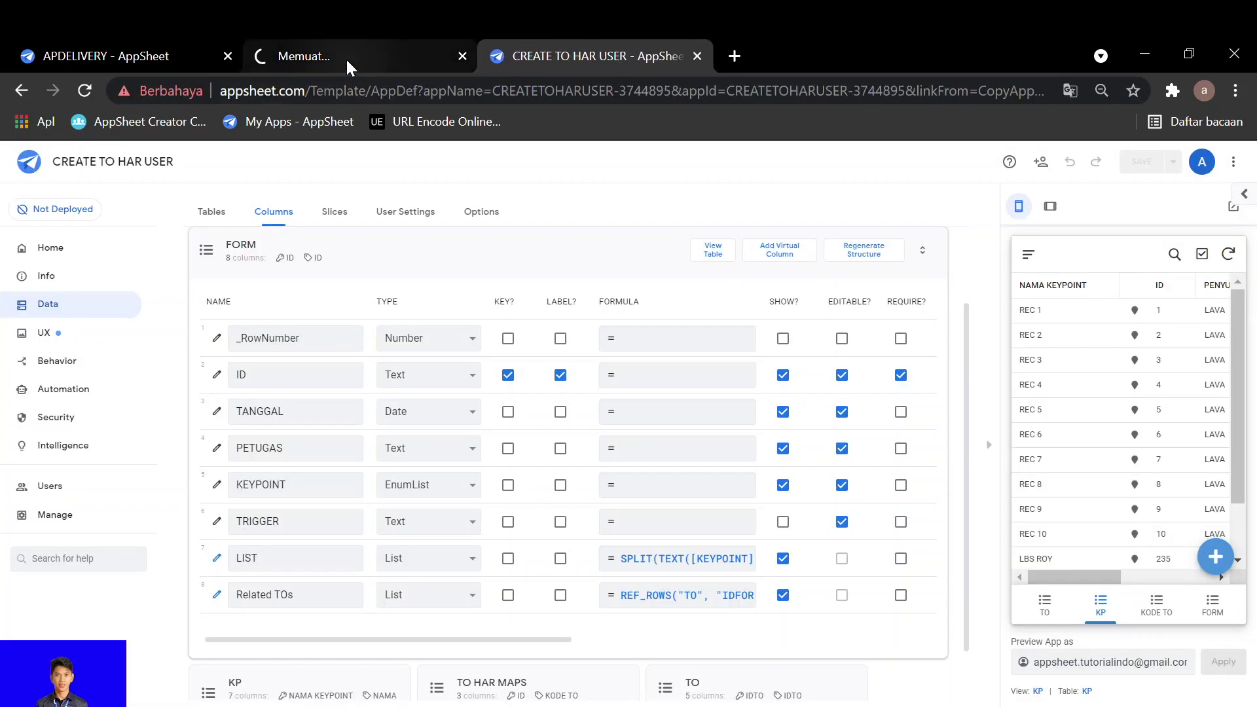
{"action": "left_click", "coordinate": [347, 60]}
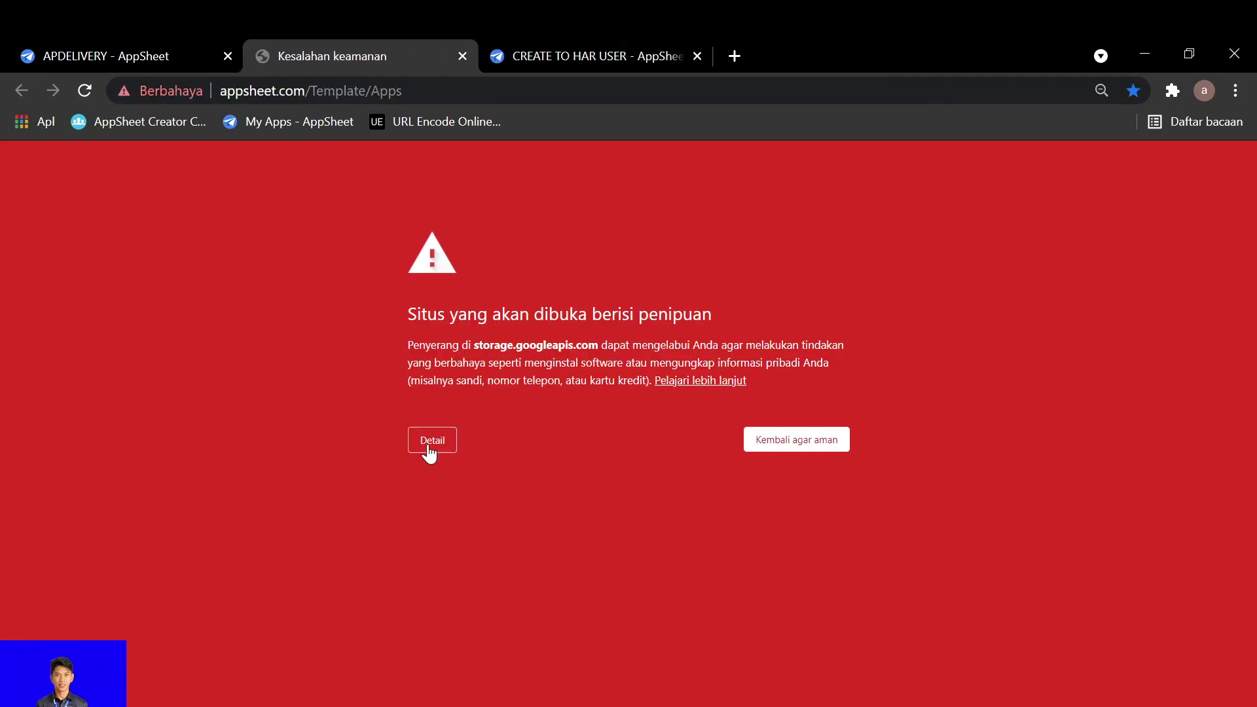
{"action": "left_click", "coordinate": [430, 443]}
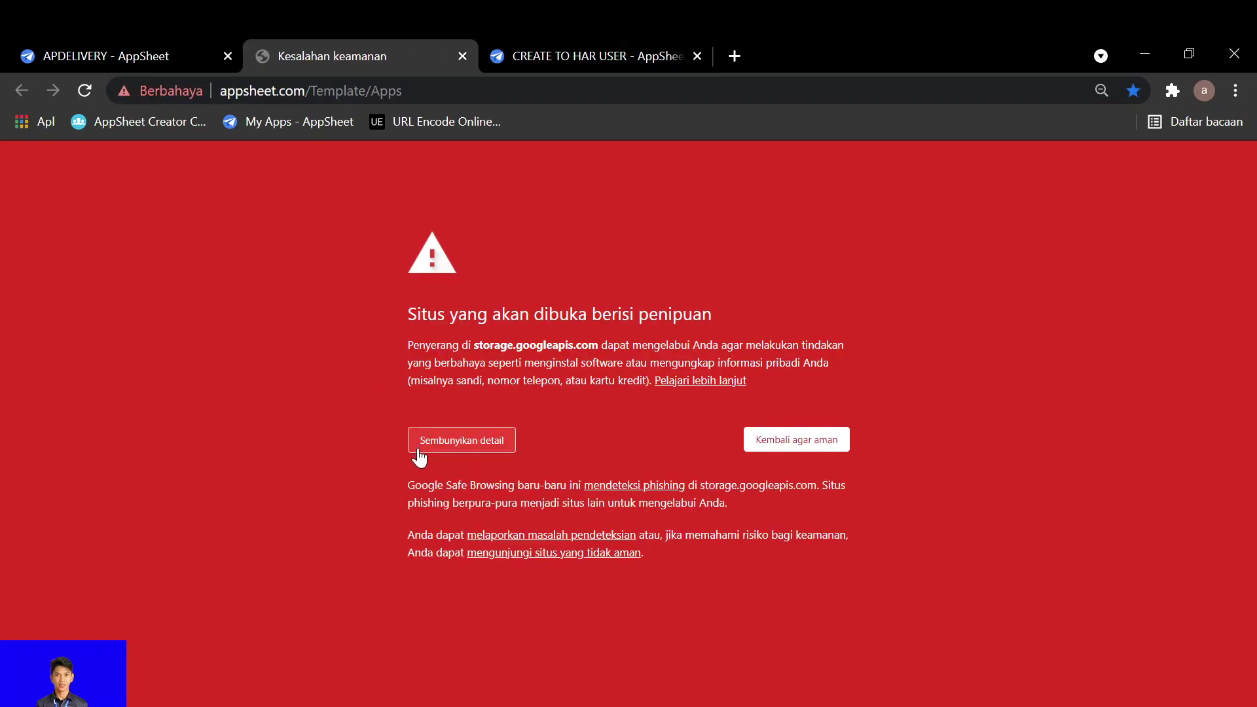
{"action": "left_click", "coordinate": [607, 555]}
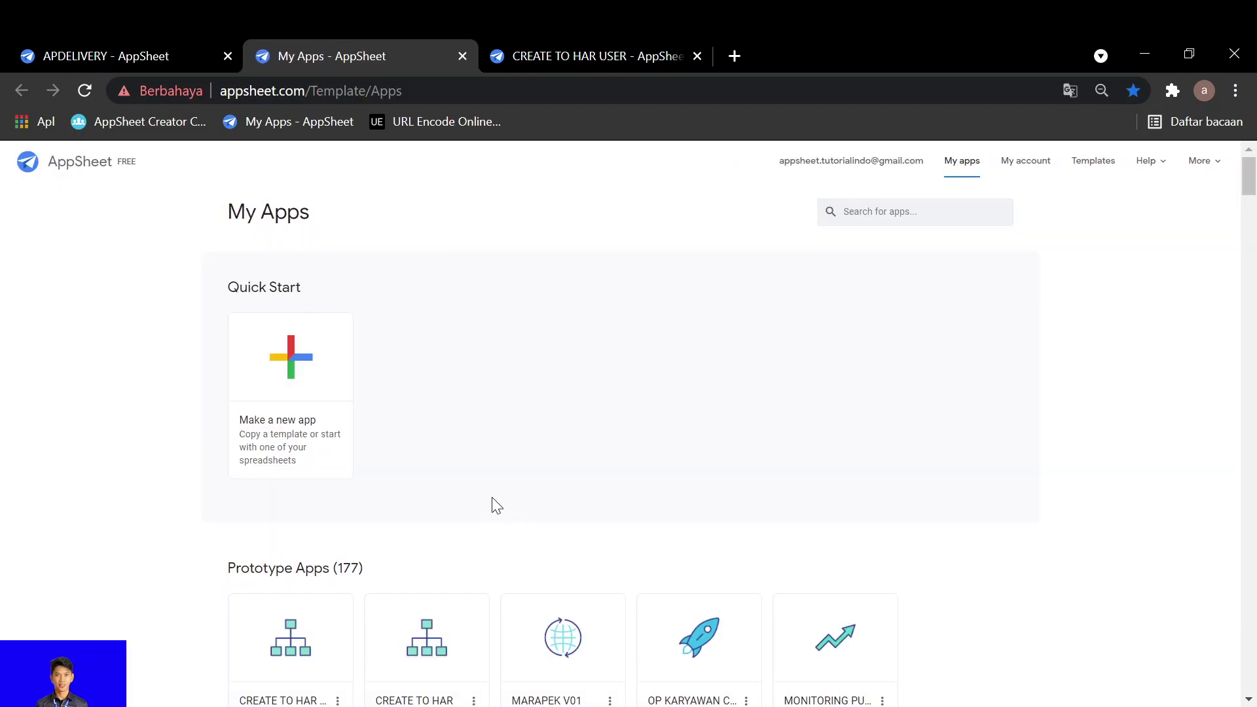
{"action": "scroll", "coordinate": [492, 505], "scroll_direction": "down", "scroll_amount": 1}
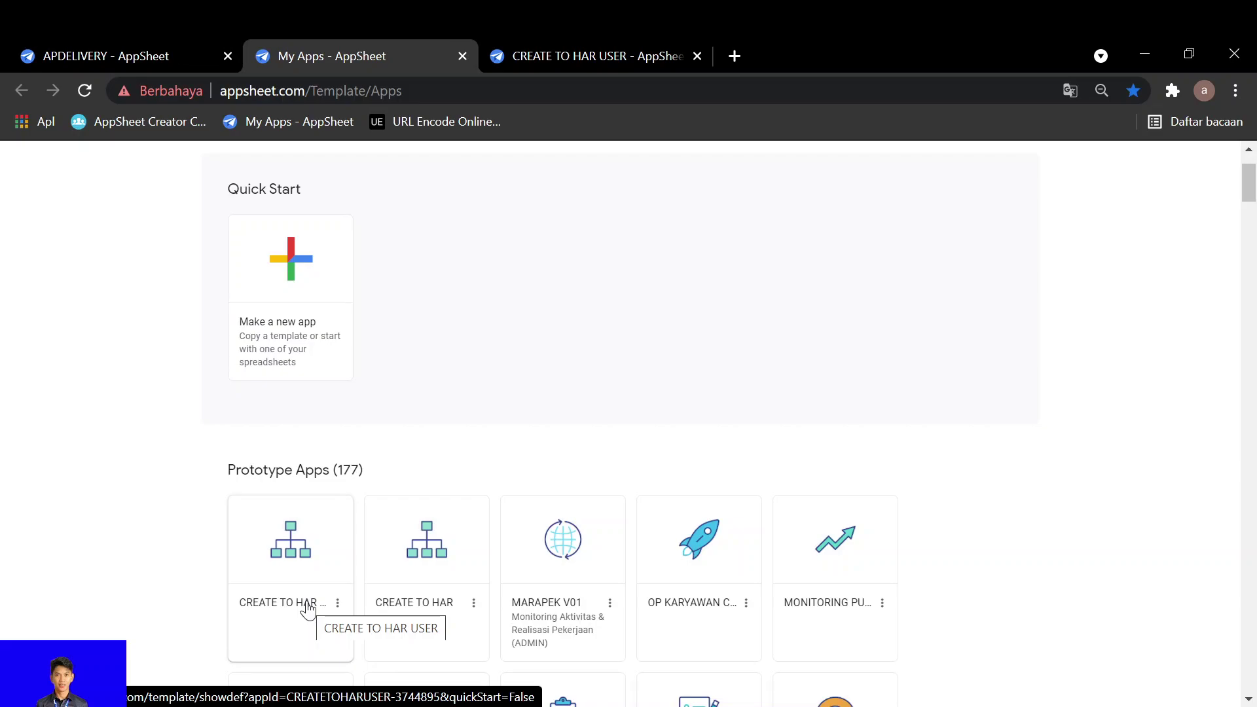
Return to the CREATE TO HAR USER editor and open the source spreadsheet of its FORM table.
{"action": "left_click", "coordinate": [552, 41]}
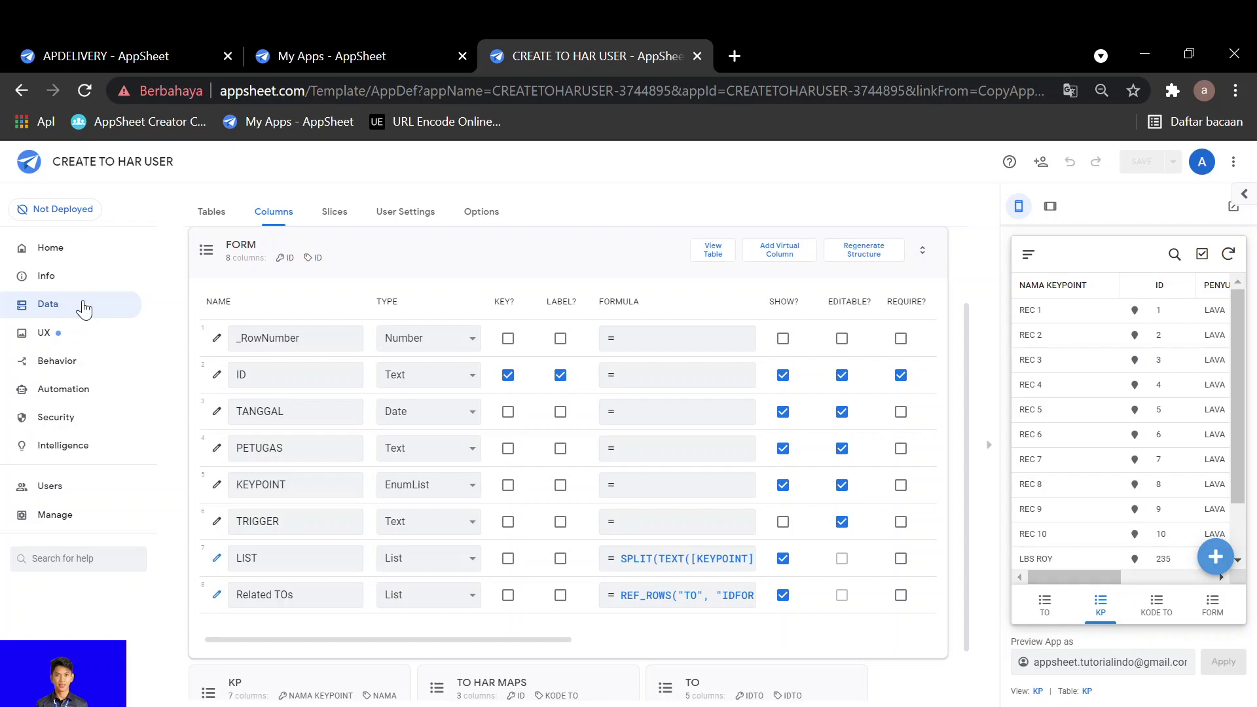
{"action": "left_click", "coordinate": [1165, 608]}
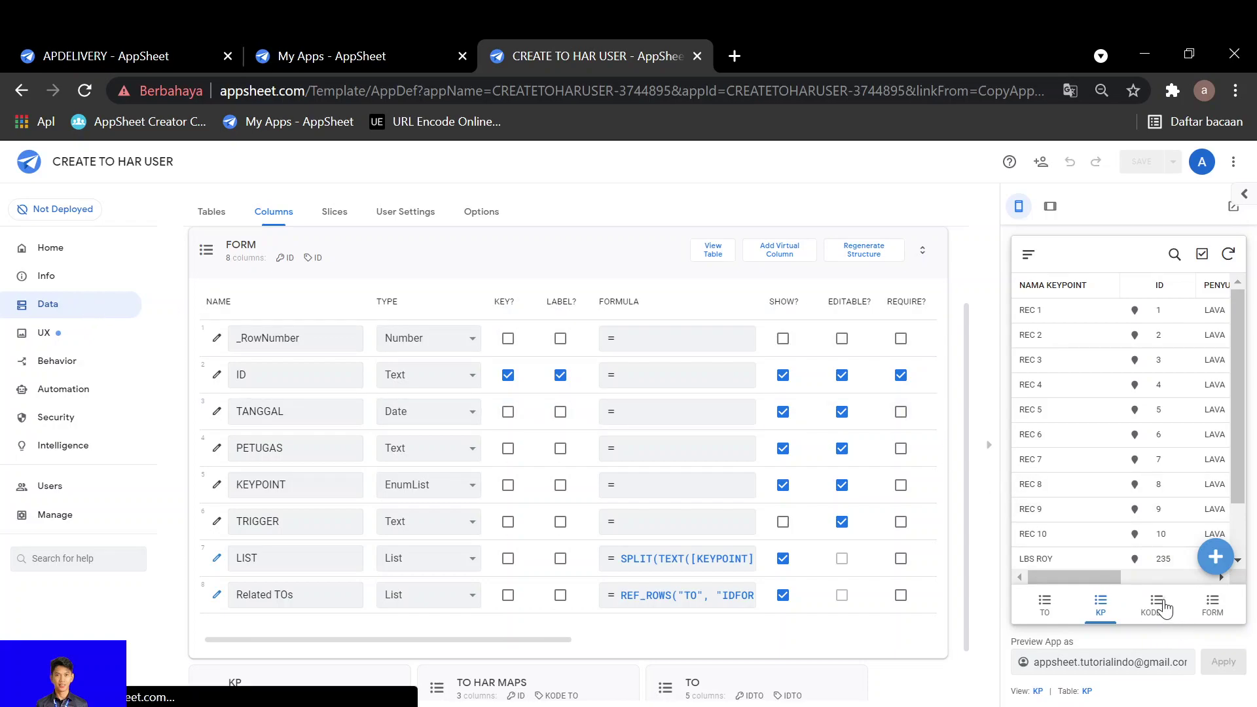
{"action": "left_click", "coordinate": [1073, 605]}
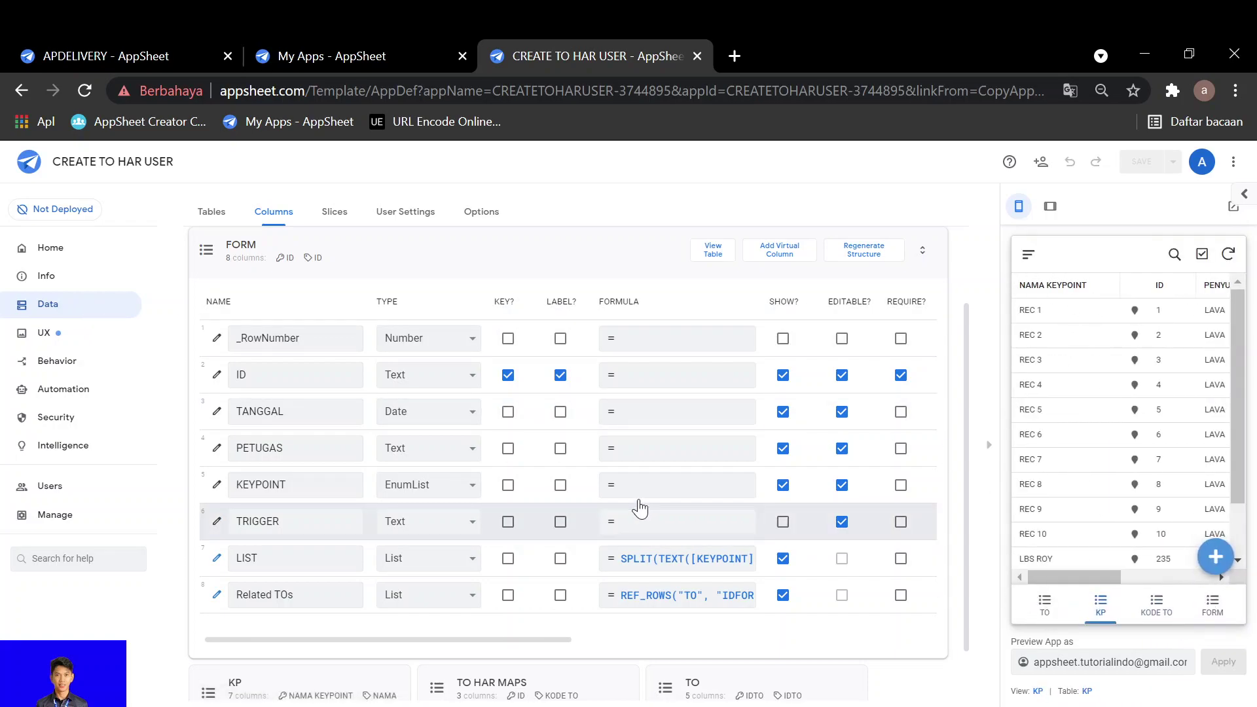
{"action": "scroll", "coordinate": [635, 501], "scroll_direction": "up", "scroll_amount": 2}
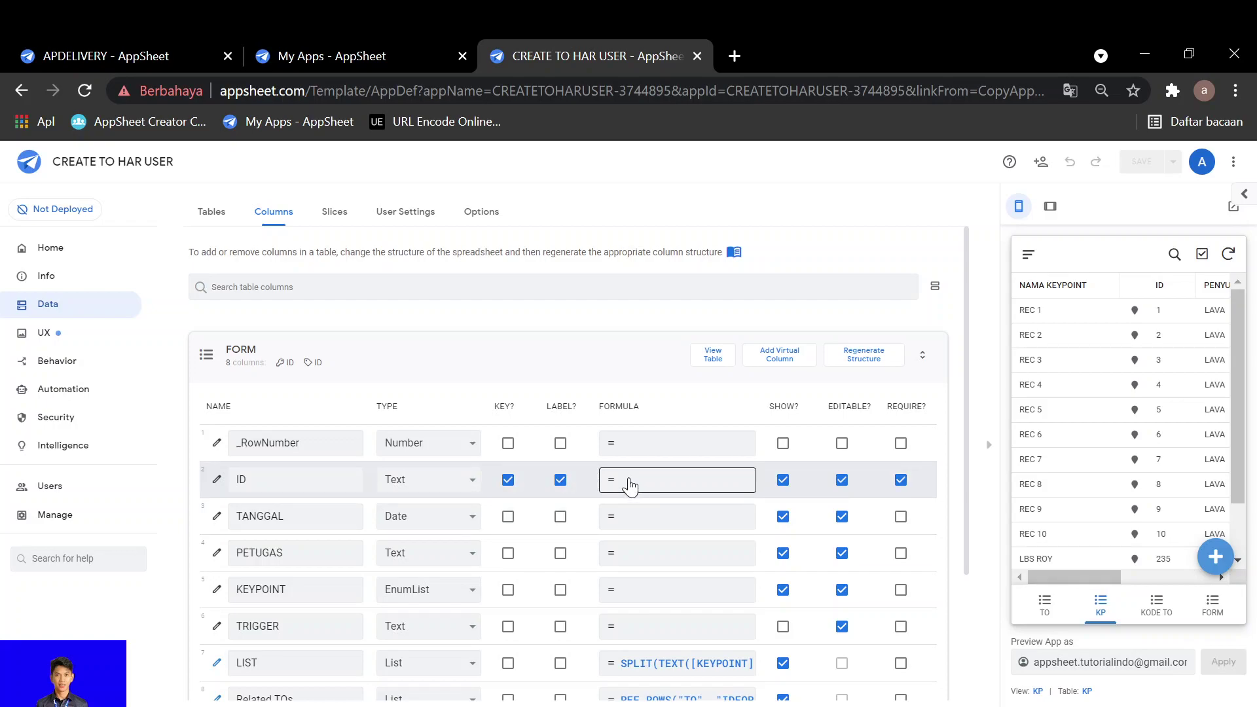
{"action": "left_click", "coordinate": [203, 221]}
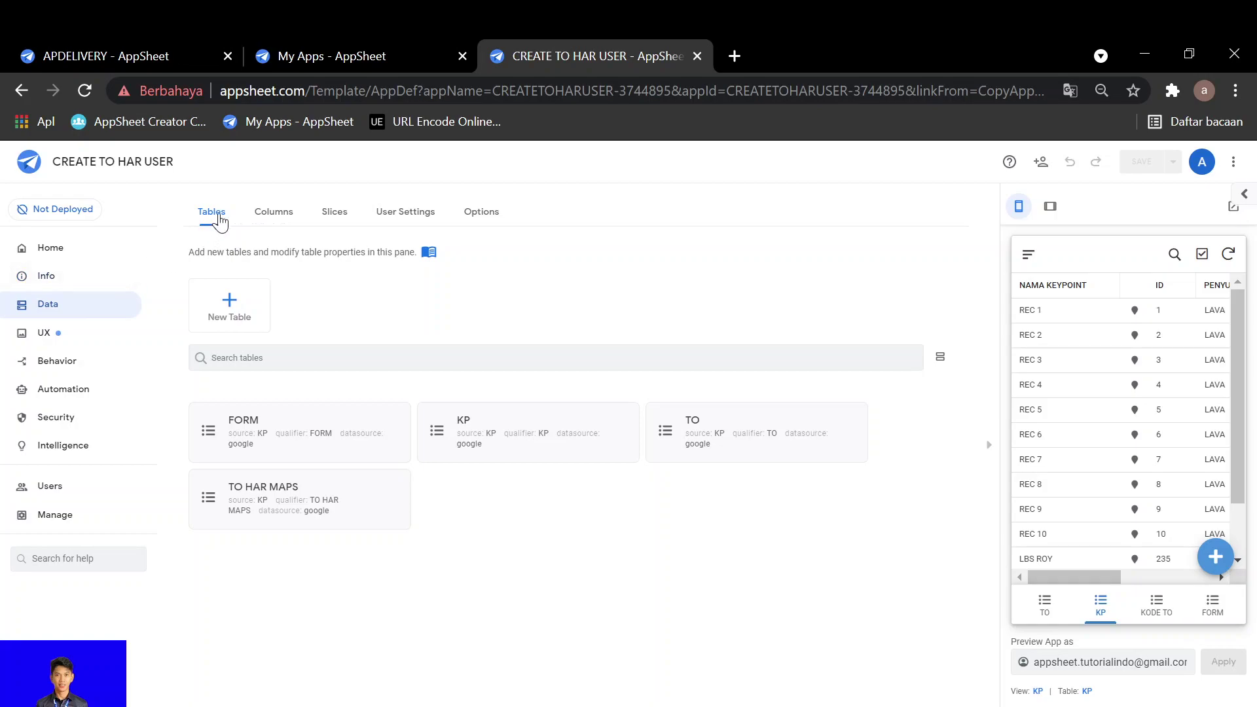
{"action": "left_click", "coordinate": [335, 429]}
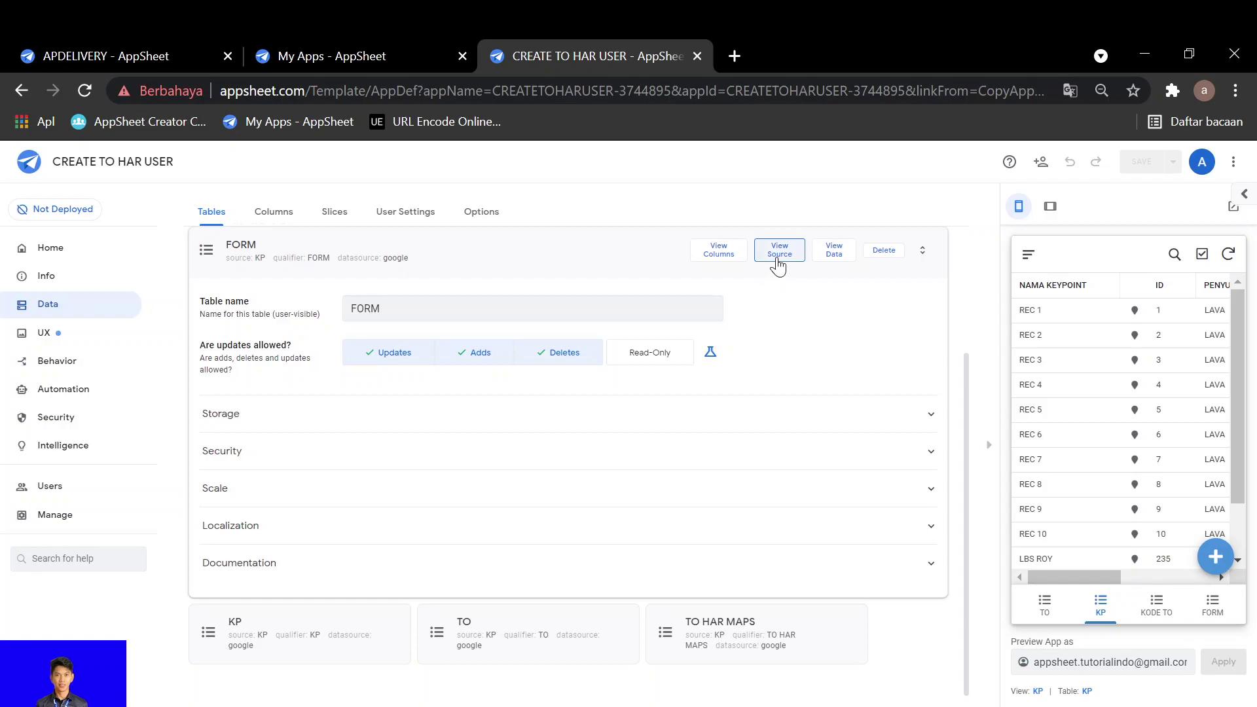
{"action": "left_click", "coordinate": [578, 265]}
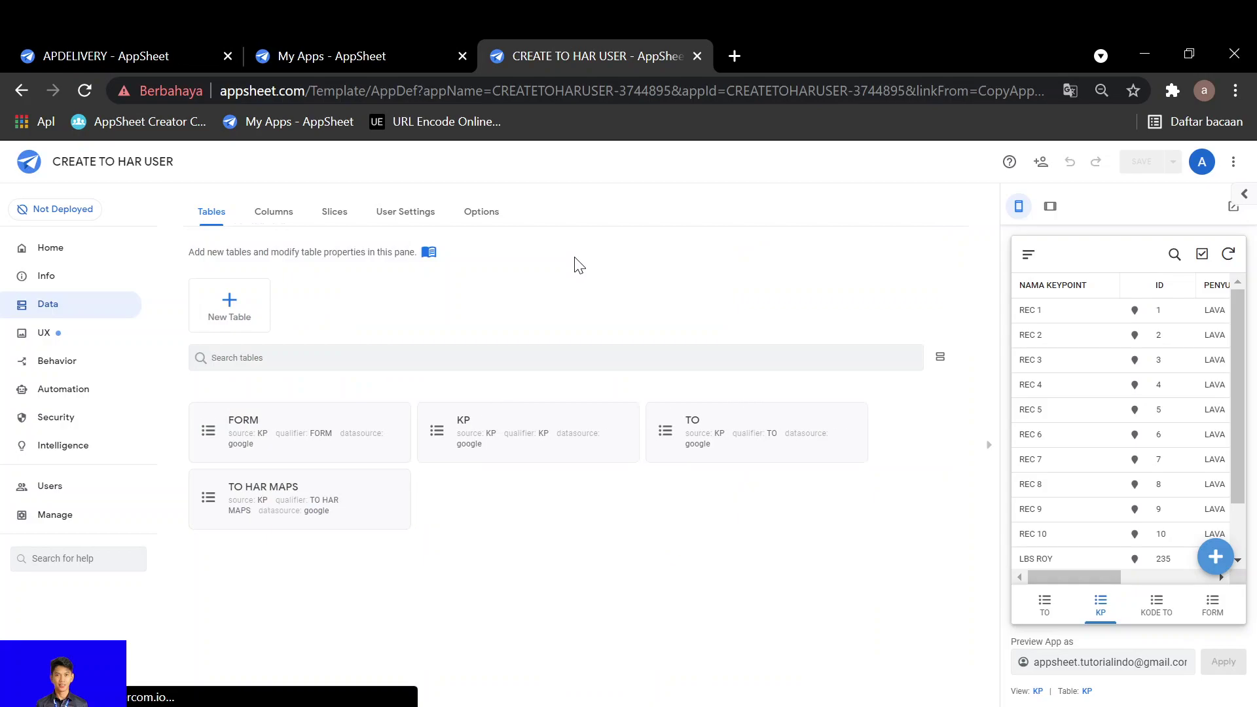
{"action": "left_click", "coordinate": [357, 438]}
{"action": "left_click", "coordinate": [783, 252]}
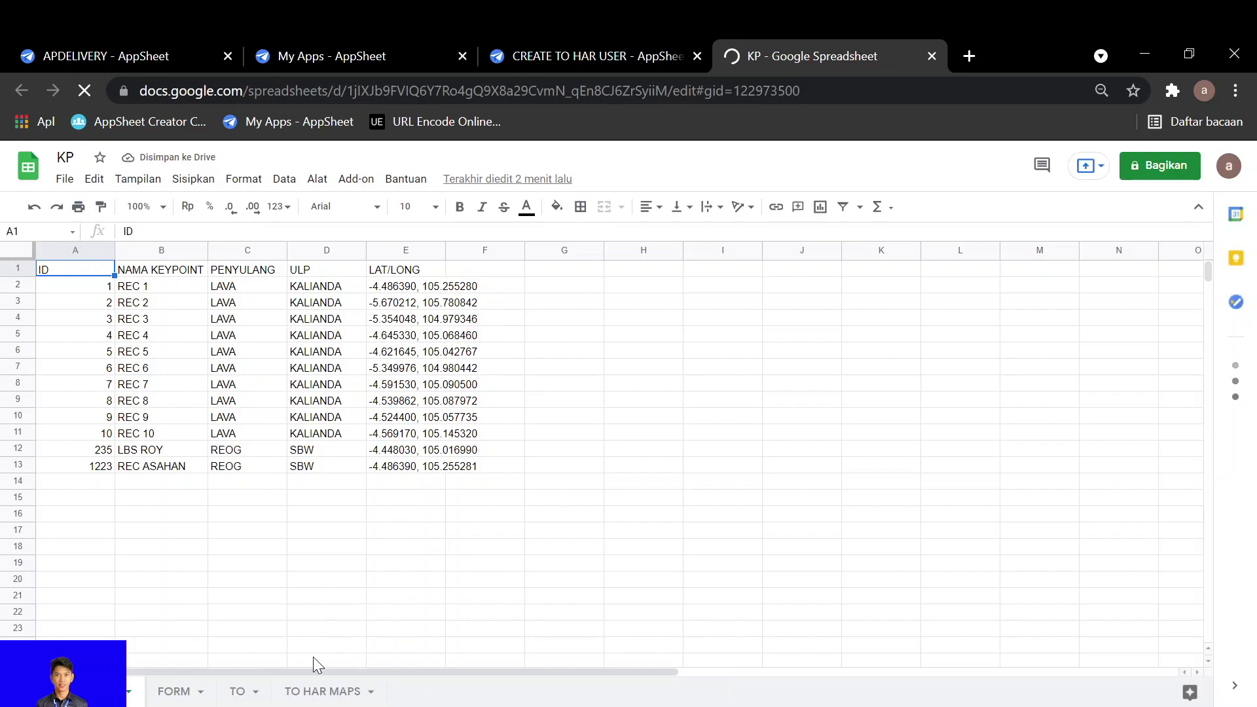
Review the KP, FORM, TO and TO HAR MAPS sheets in the cloned app's spreadsheet.
{"action": "left_click", "coordinate": [174, 691]}
{"action": "left_click", "coordinate": [247, 696]}
{"action": "left_click", "coordinate": [313, 693]}
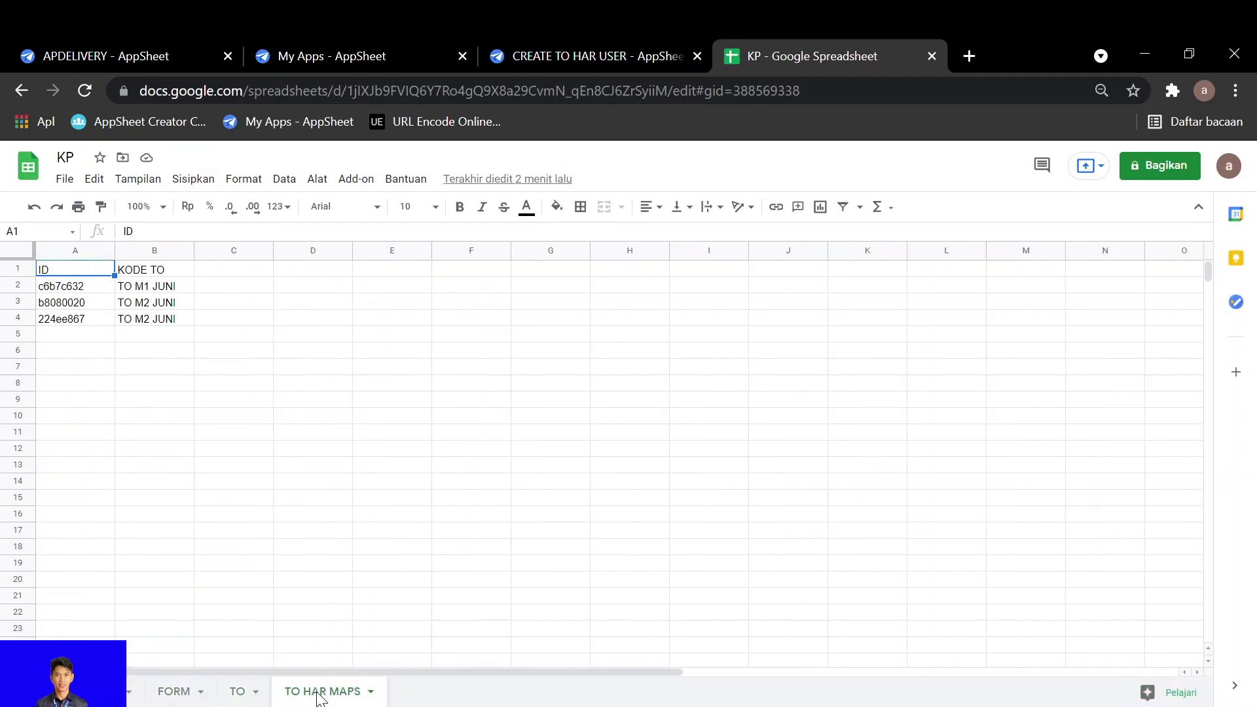
{"action": "left_click", "coordinate": [121, 693]}
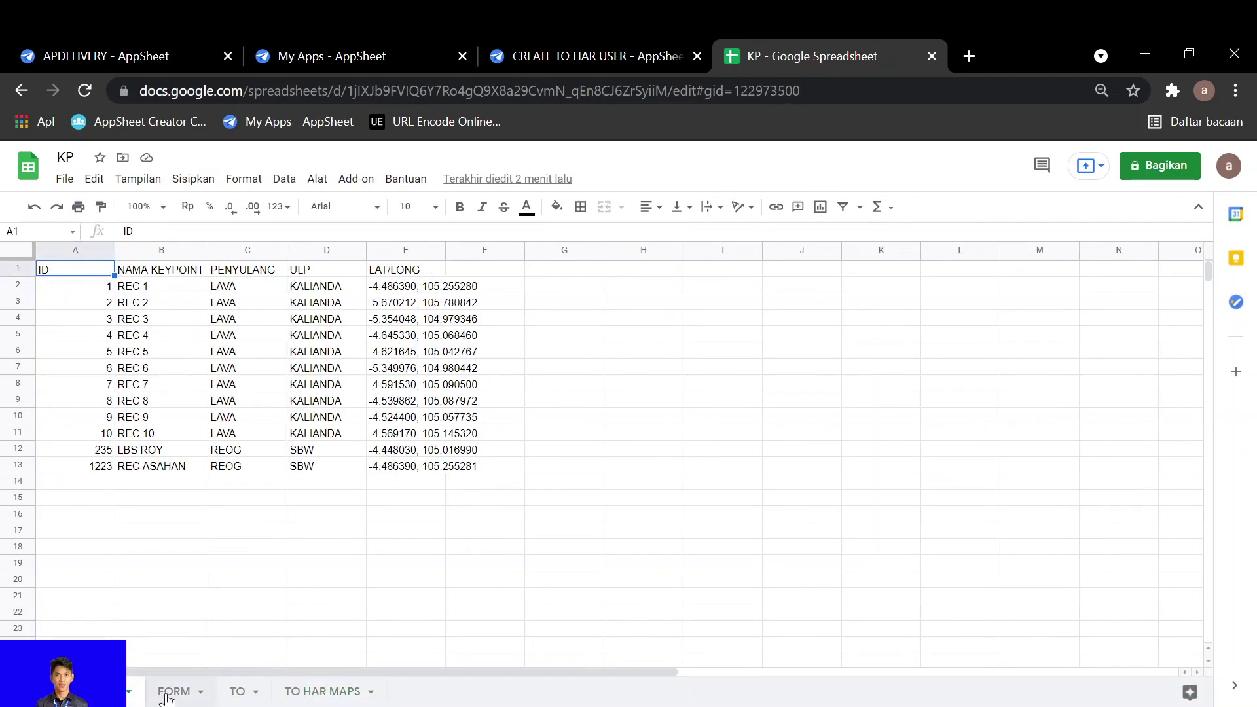
{"action": "left_click", "coordinate": [174, 691]}
{"action": "left_click", "coordinate": [237, 692]}
{"action": "left_click", "coordinate": [127, 699]}
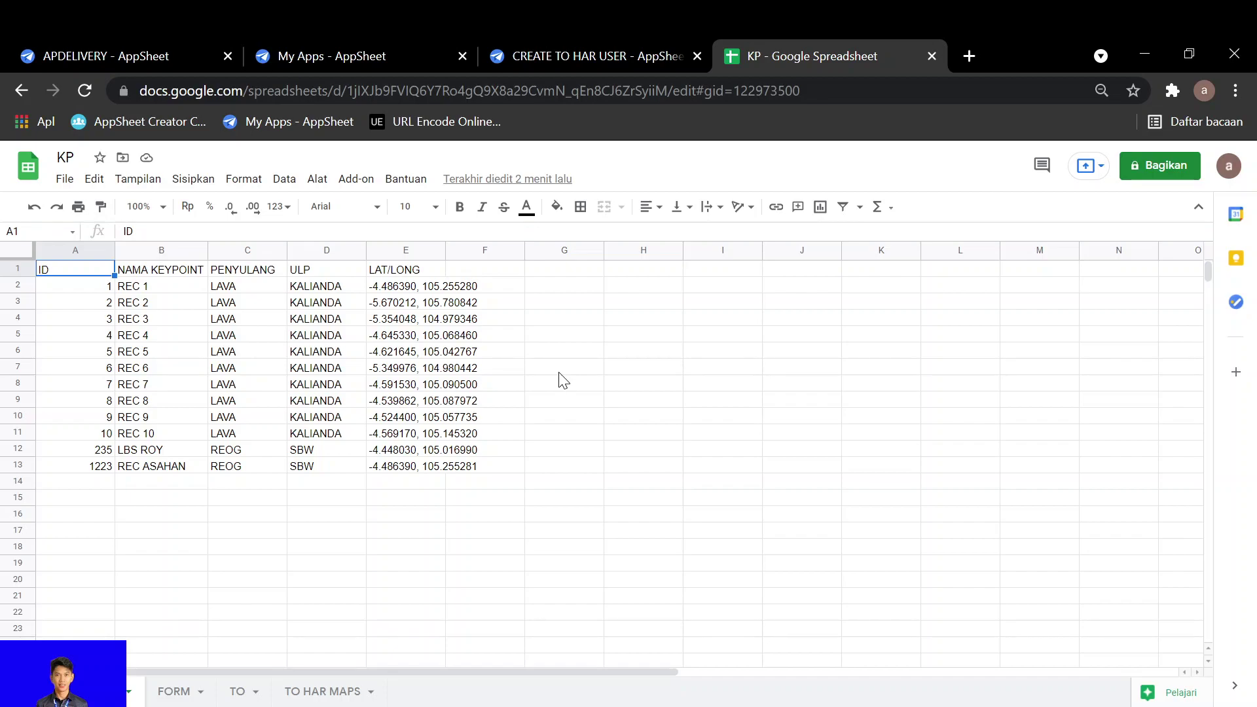
Check the clone in My Apps and open the user sharing settings of CREATE TO HAR USER.
{"action": "left_click", "coordinate": [368, 43]}
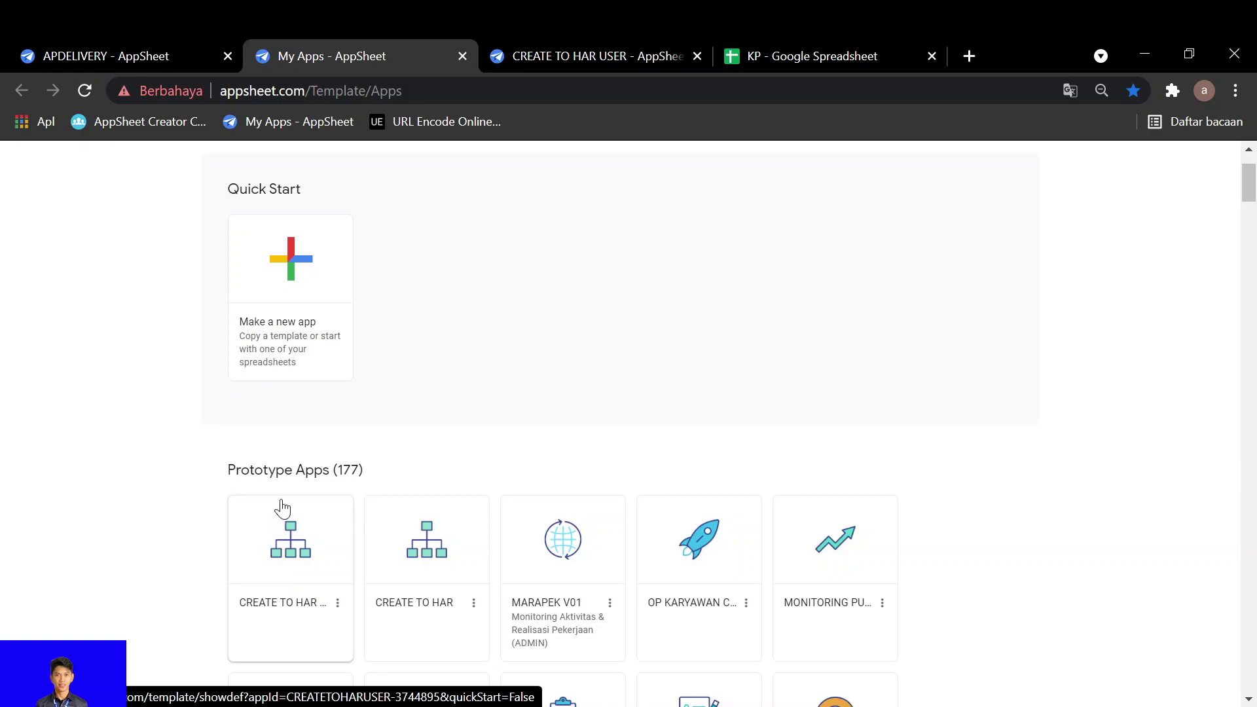
{"action": "left_click", "coordinate": [547, 55]}
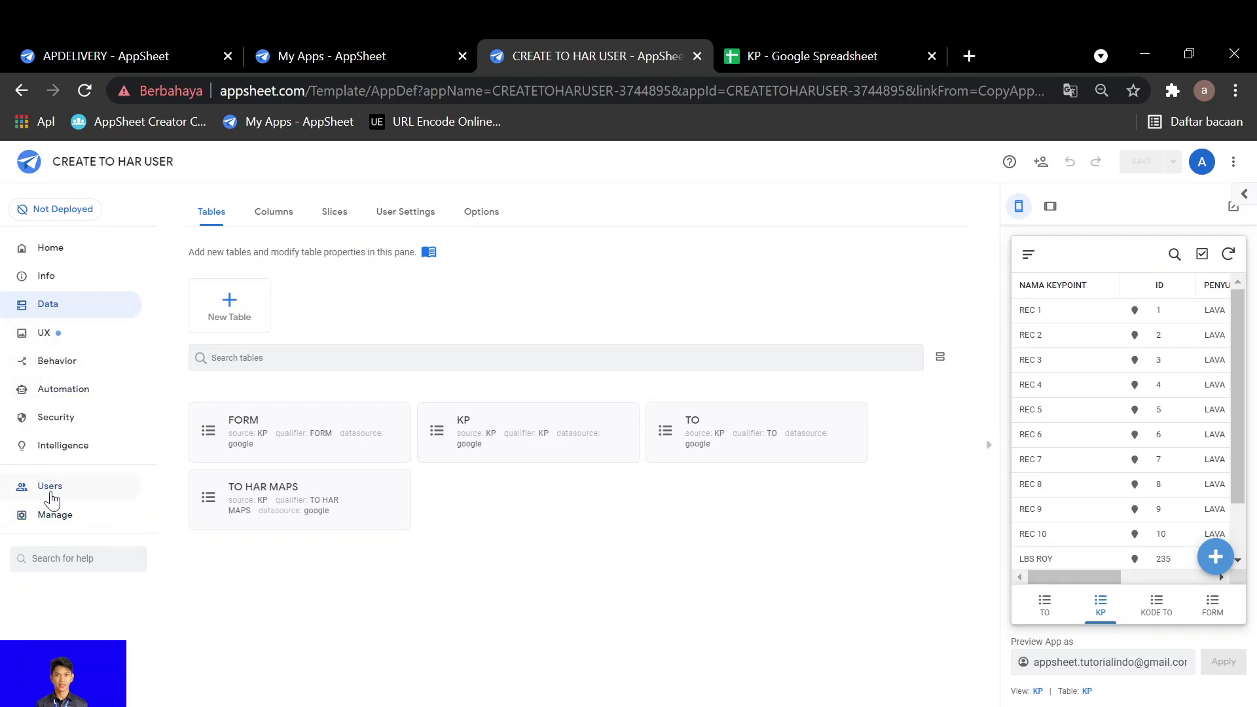
{"action": "left_click", "coordinate": [51, 493]}
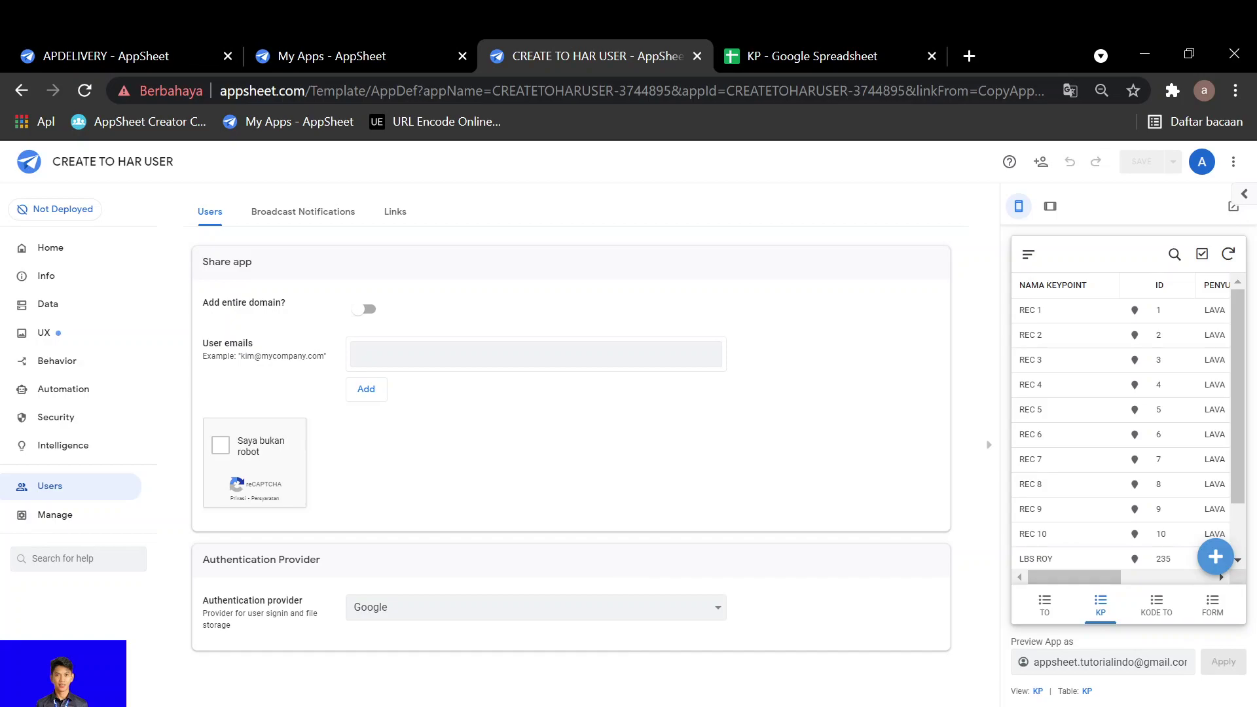
Switch to the other account's browser window and review the apps on its My Apps page.
{"action": "mouse_move", "coordinate": [510, 682]}
{"action": "left_click", "coordinate": [604, 648]}
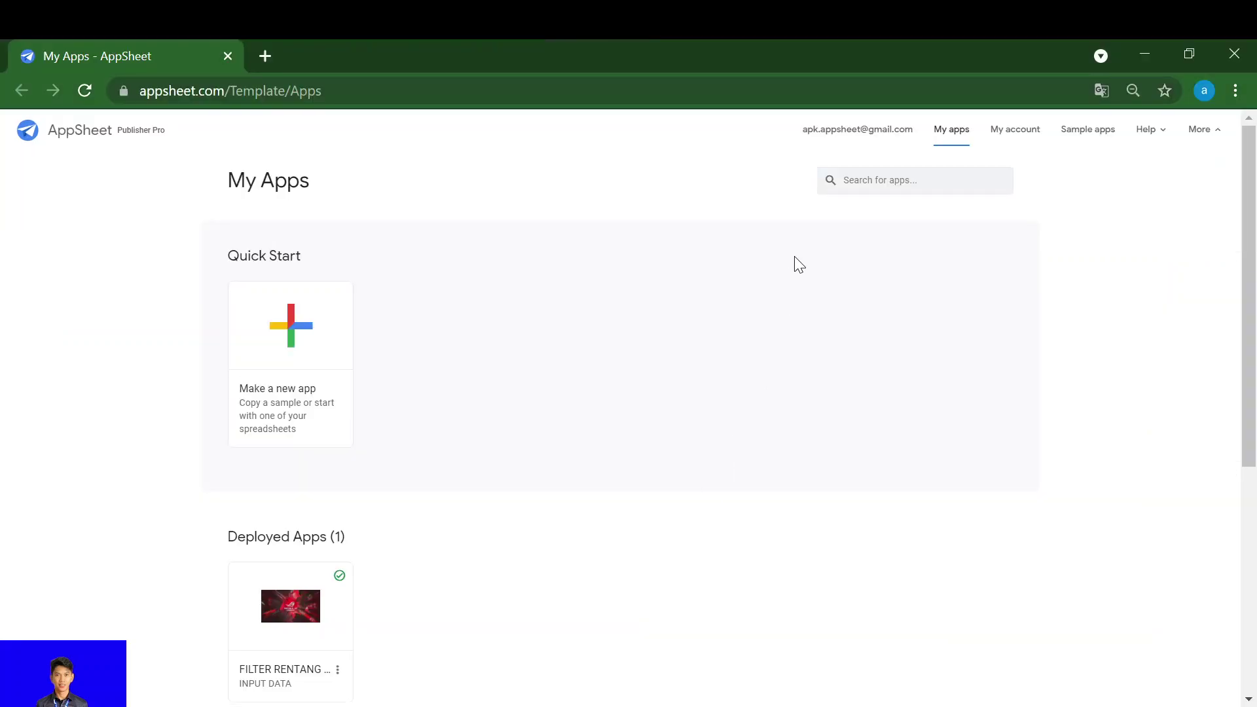
{"action": "scroll", "coordinate": [392, 462], "scroll_direction": "down", "scroll_amount": 5}
{"action": "scroll", "coordinate": [371, 463], "scroll_direction": "up", "scroll_amount": 5}
{"action": "scroll", "coordinate": [387, 506], "scroll_direction": "down", "scroll_amount": 1}
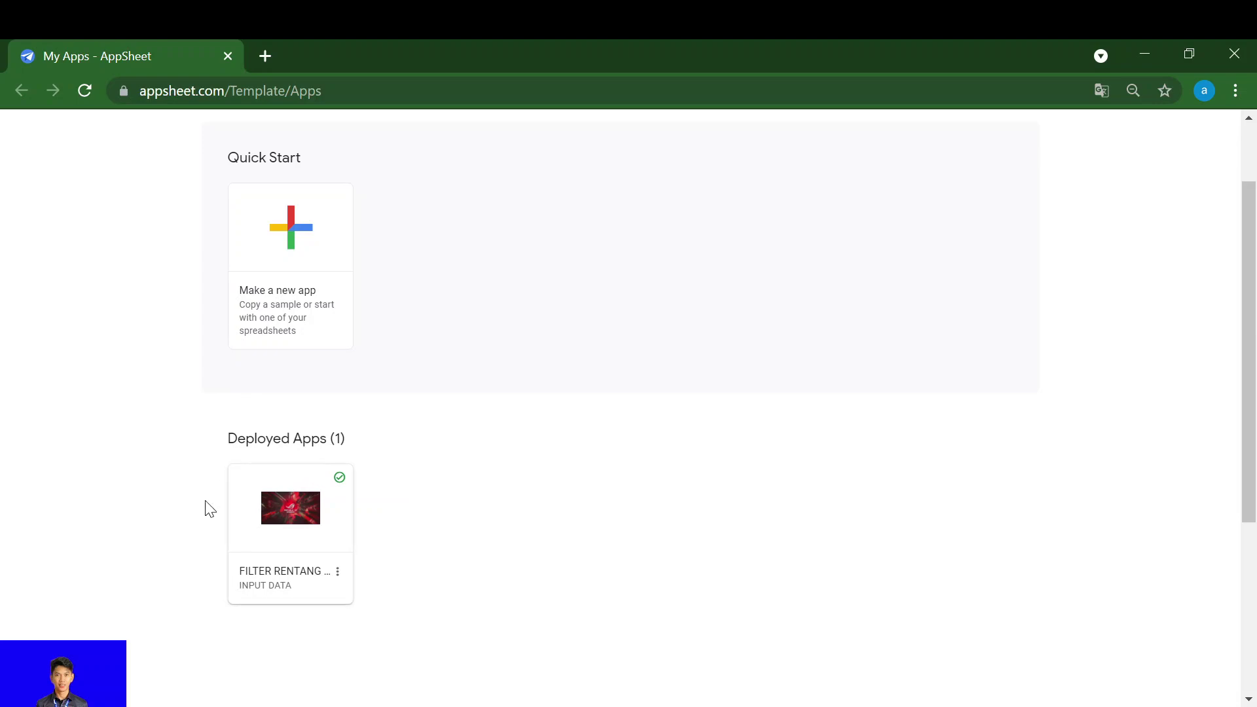
{"action": "scroll", "coordinate": [370, 521], "scroll_direction": "up", "scroll_amount": 1}
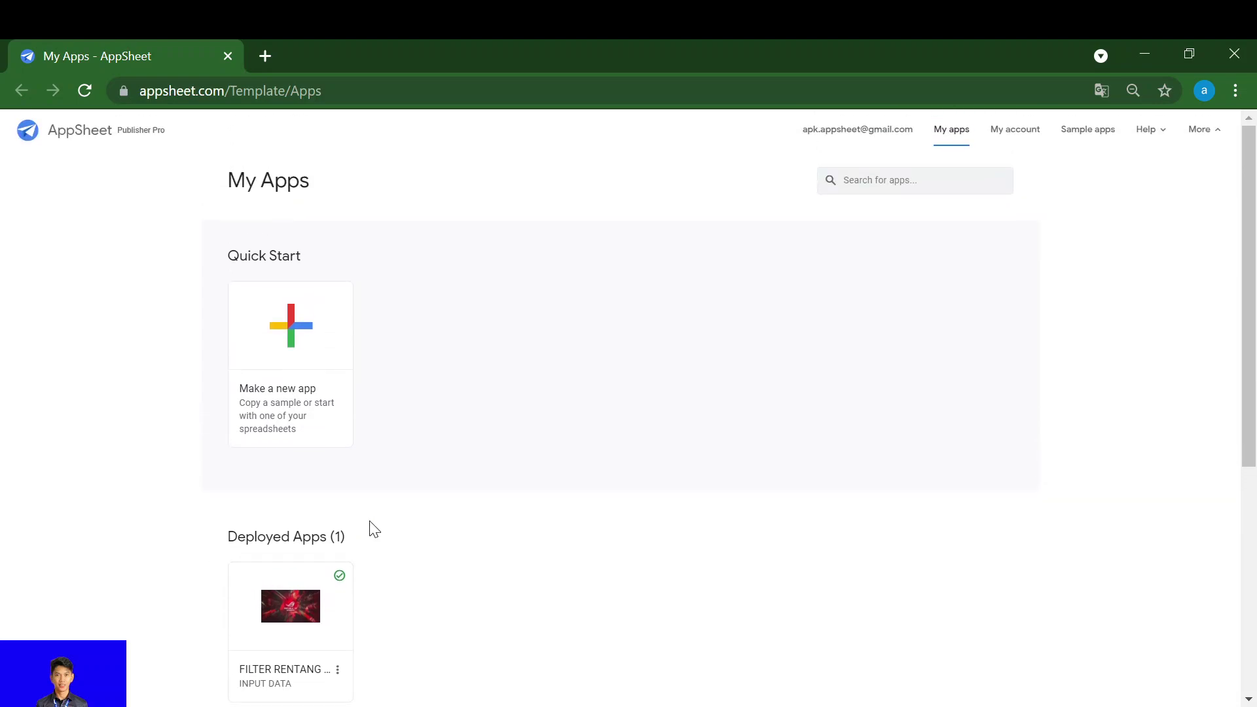
{"action": "scroll", "coordinate": [377, 543], "scroll_direction": "down", "scroll_amount": 2}
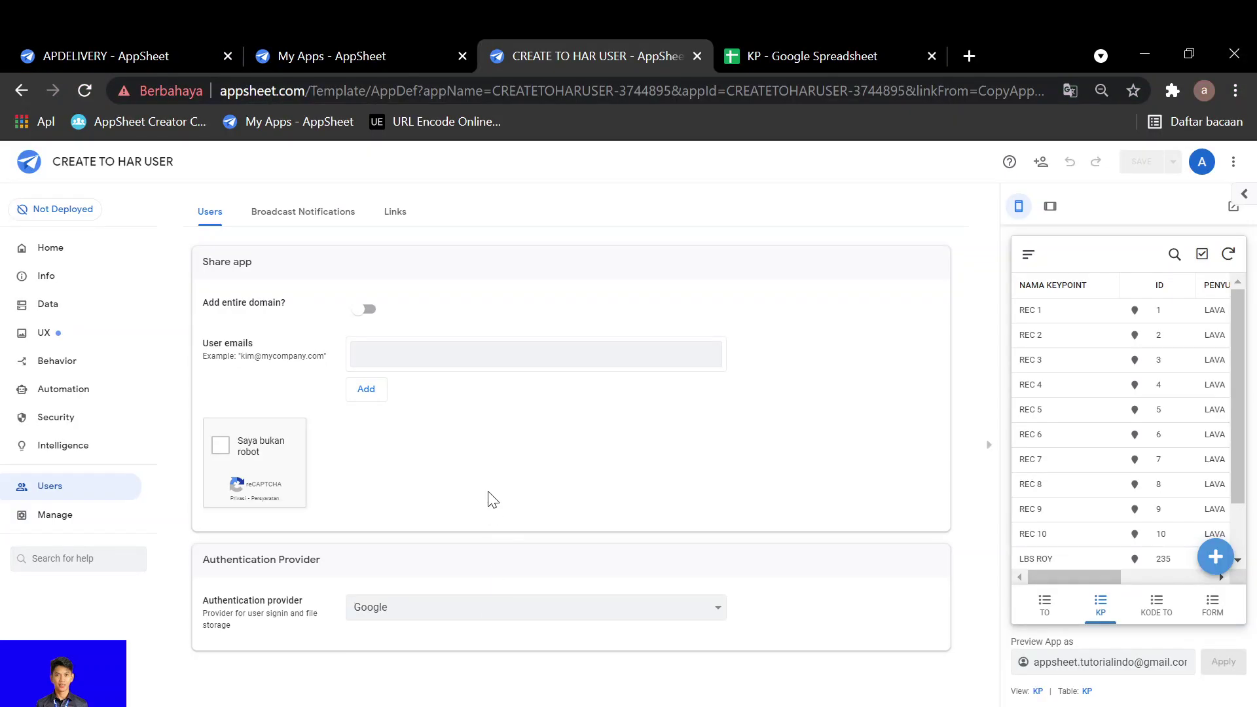
Copy the other account's e-mail from its My Apps page into the User emails field of CREATE TO HAR USER.
{"action": "left_click", "coordinate": [497, 370]}
{"action": "left_click", "coordinate": [406, 357]}
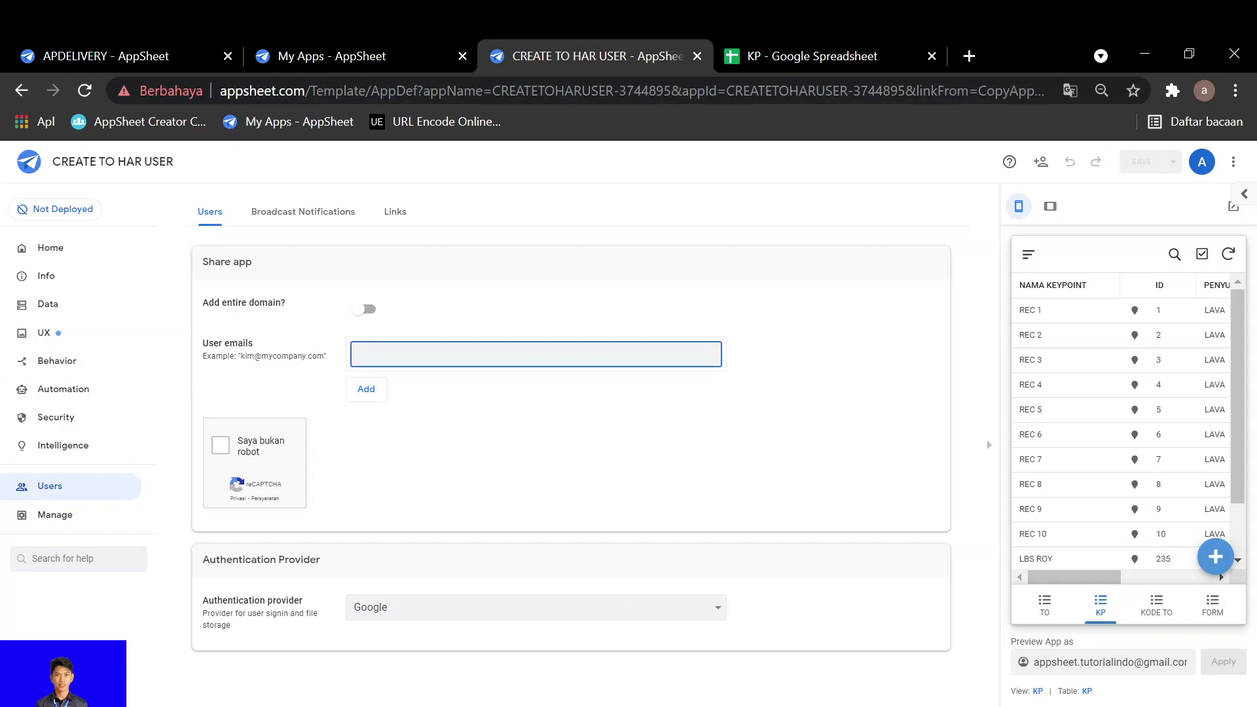
{"action": "type", "text": "V"}
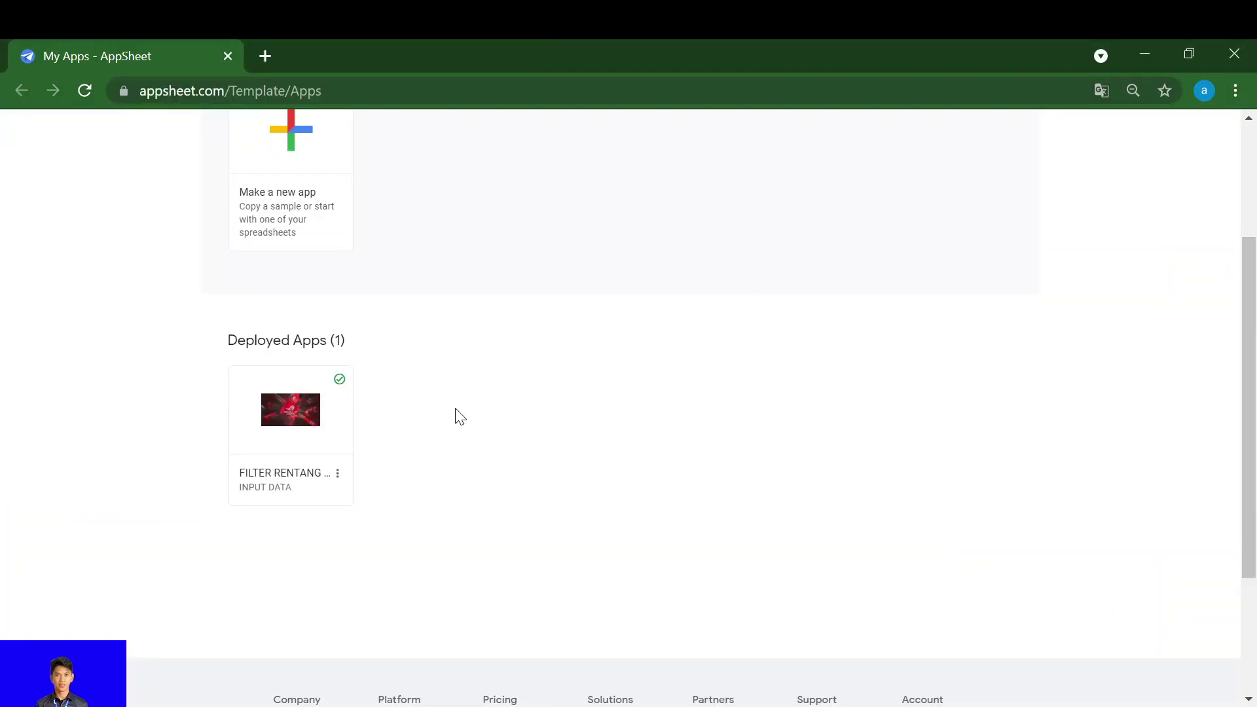
{"action": "scroll", "coordinate": [576, 243], "scroll_direction": "up", "scroll_amount": 3}
{"action": "left_click_drag", "start_coordinate": [803, 132], "coordinate": [920, 139]}
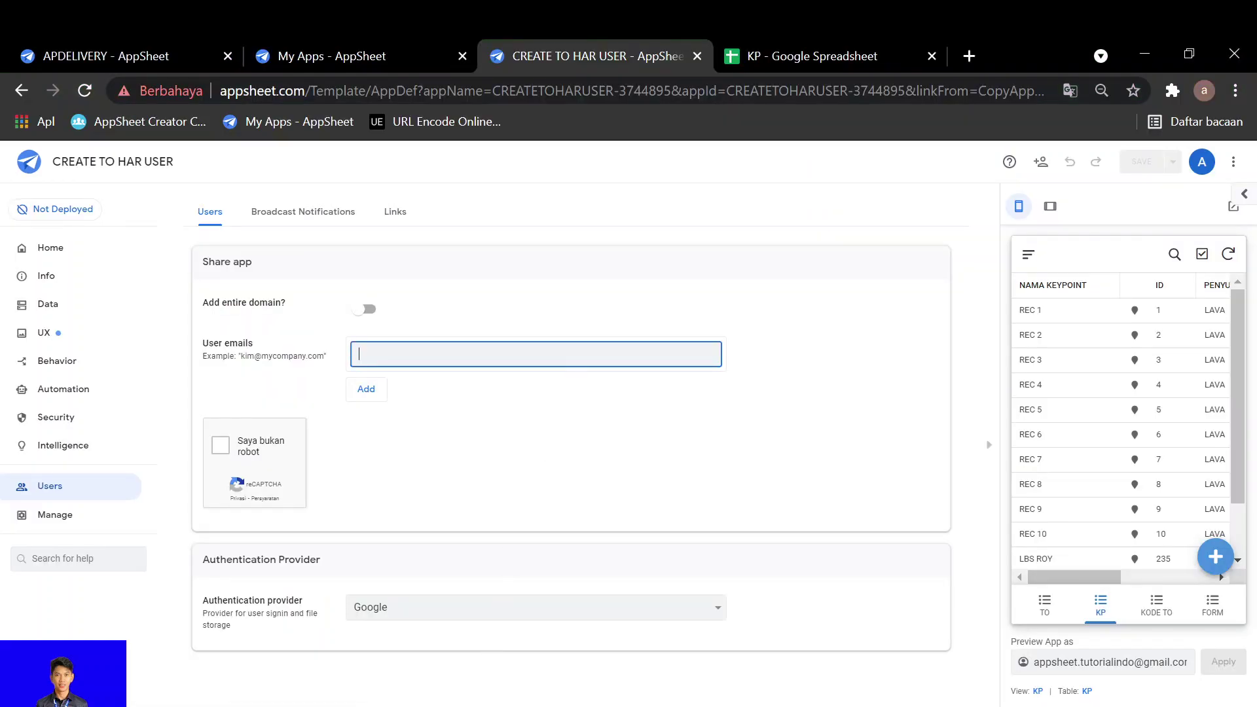
{"action": "key", "text": "ctrl+v"}
{"action": "left_click", "coordinate": [542, 479]}
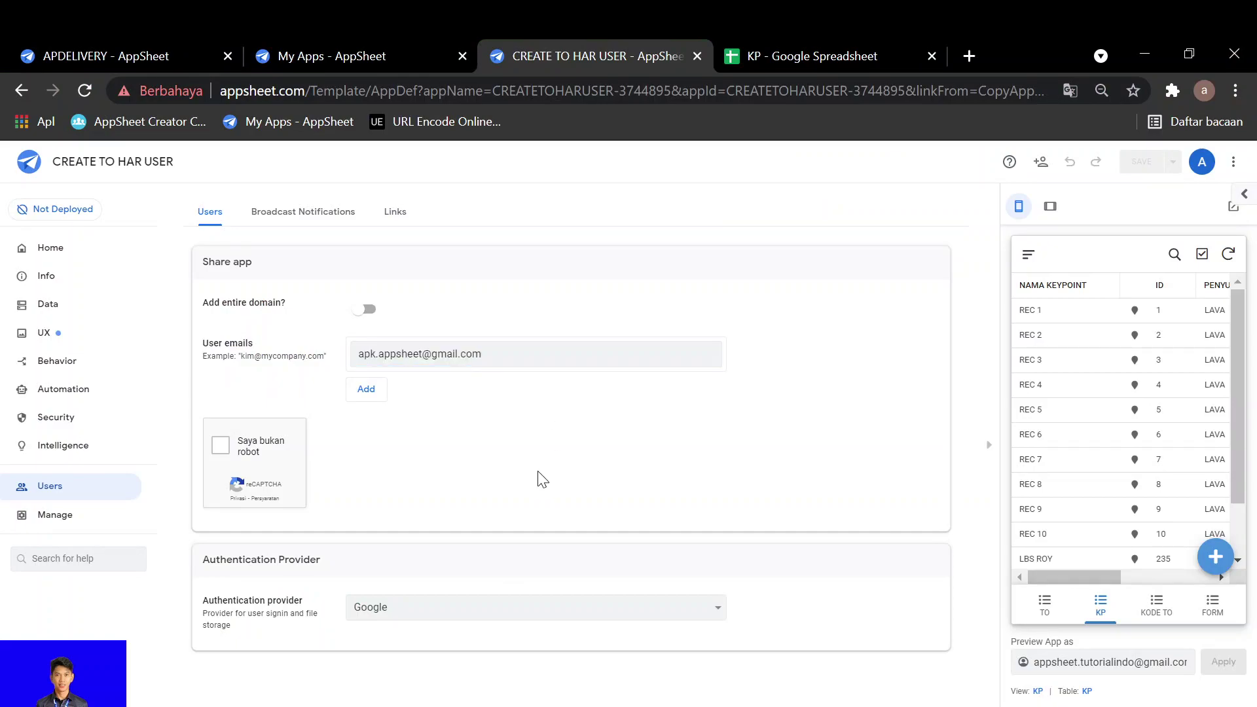
Complete the reCAPTCHA check, disable the invite e-mail, and add the other account as a user of the app.
{"action": "left_click", "coordinate": [221, 451]}
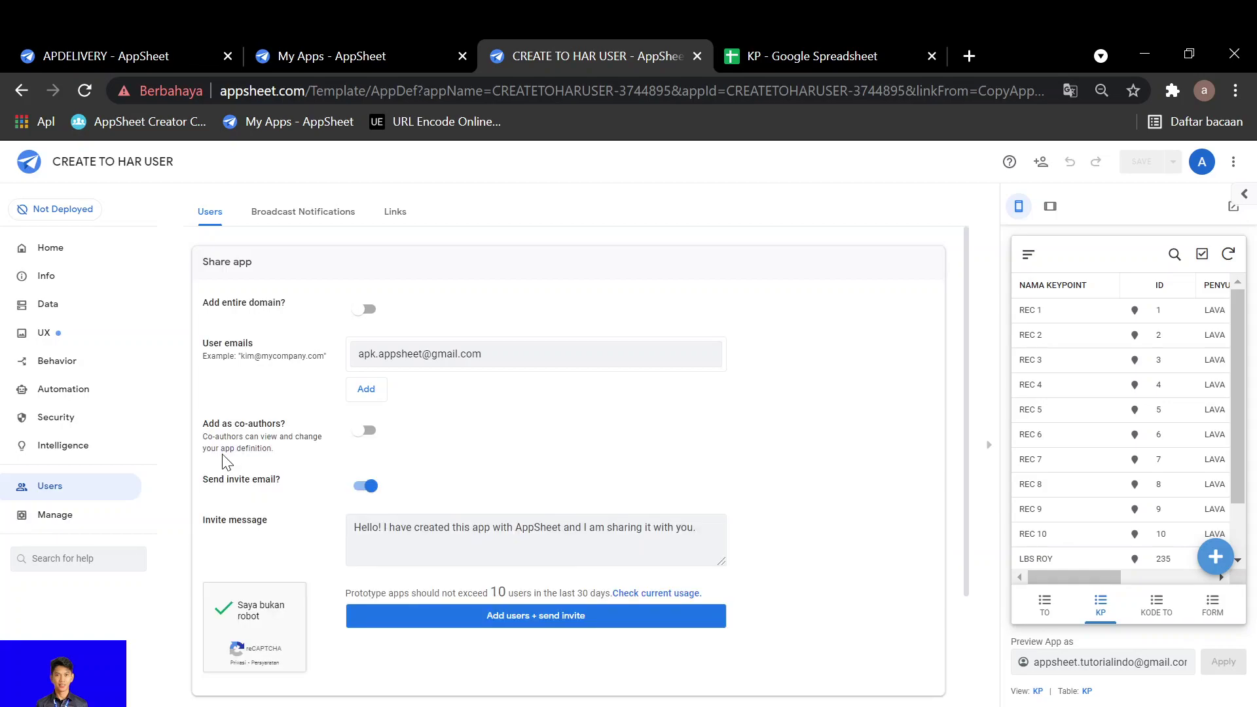
{"action": "scroll", "coordinate": [293, 468], "scroll_direction": "down", "scroll_amount": 2}
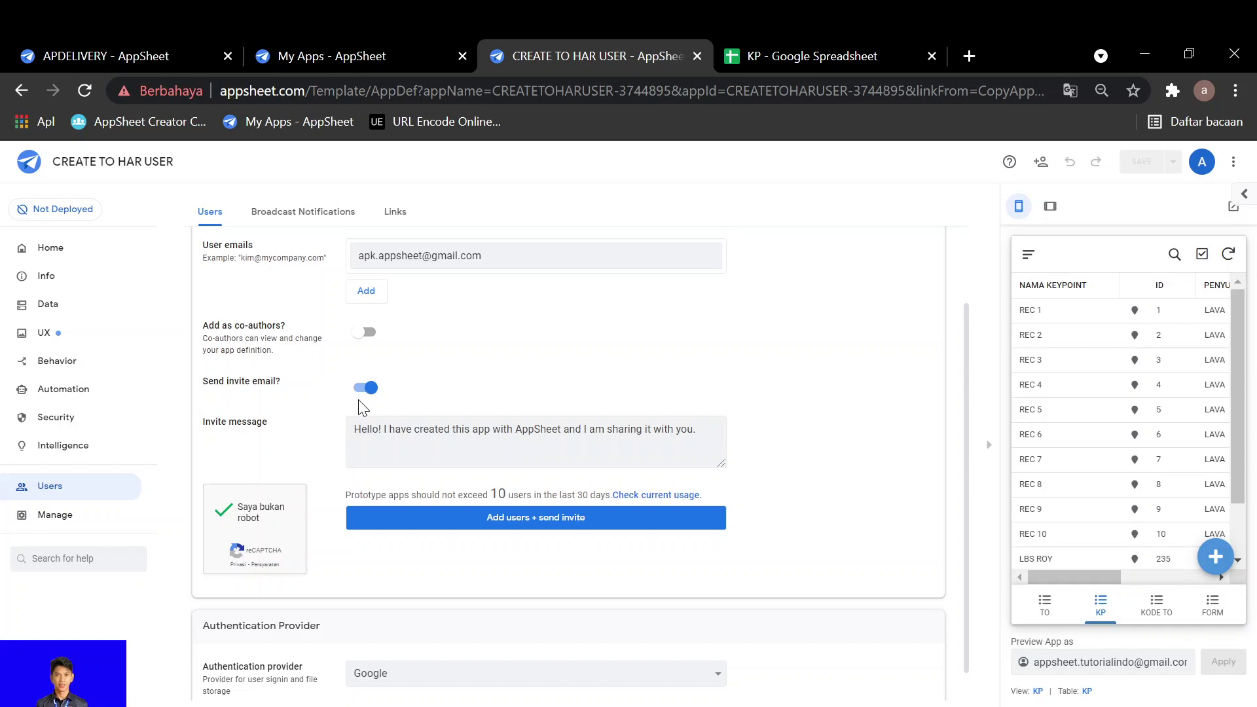
{"action": "scroll", "coordinate": [362, 407], "scroll_direction": "up", "scroll_amount": 2}
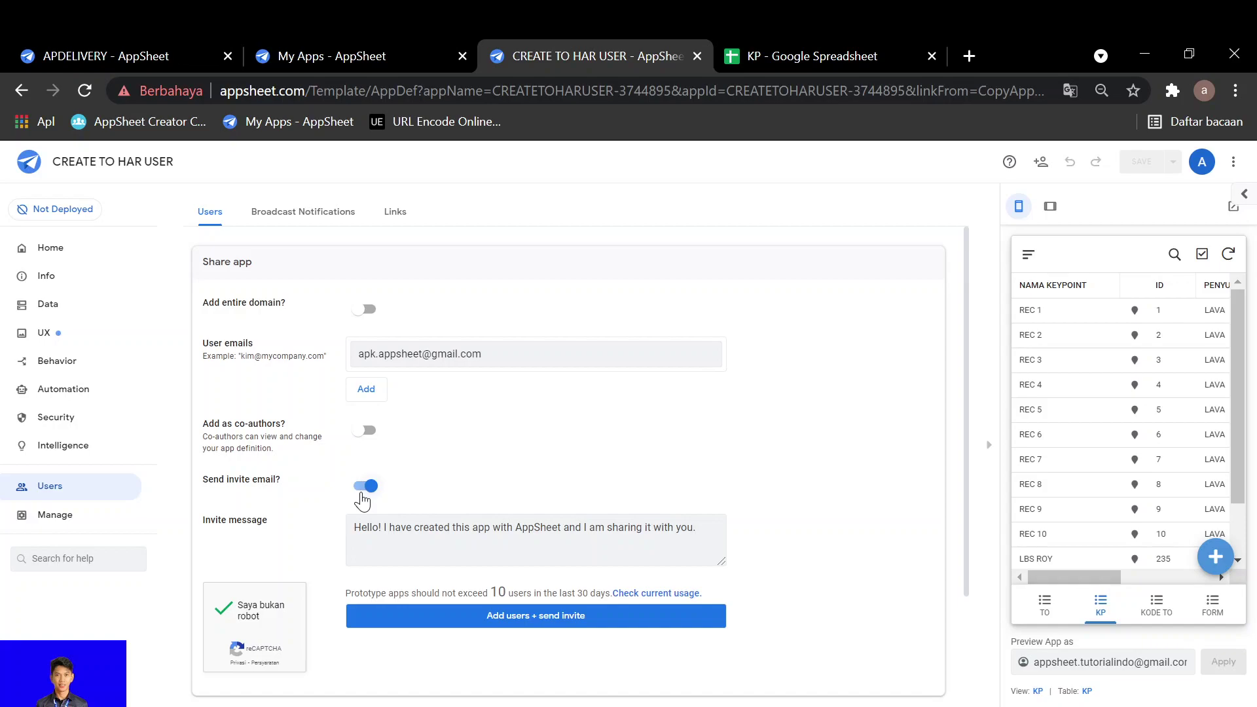
{"action": "left_click", "coordinate": [364, 486]}
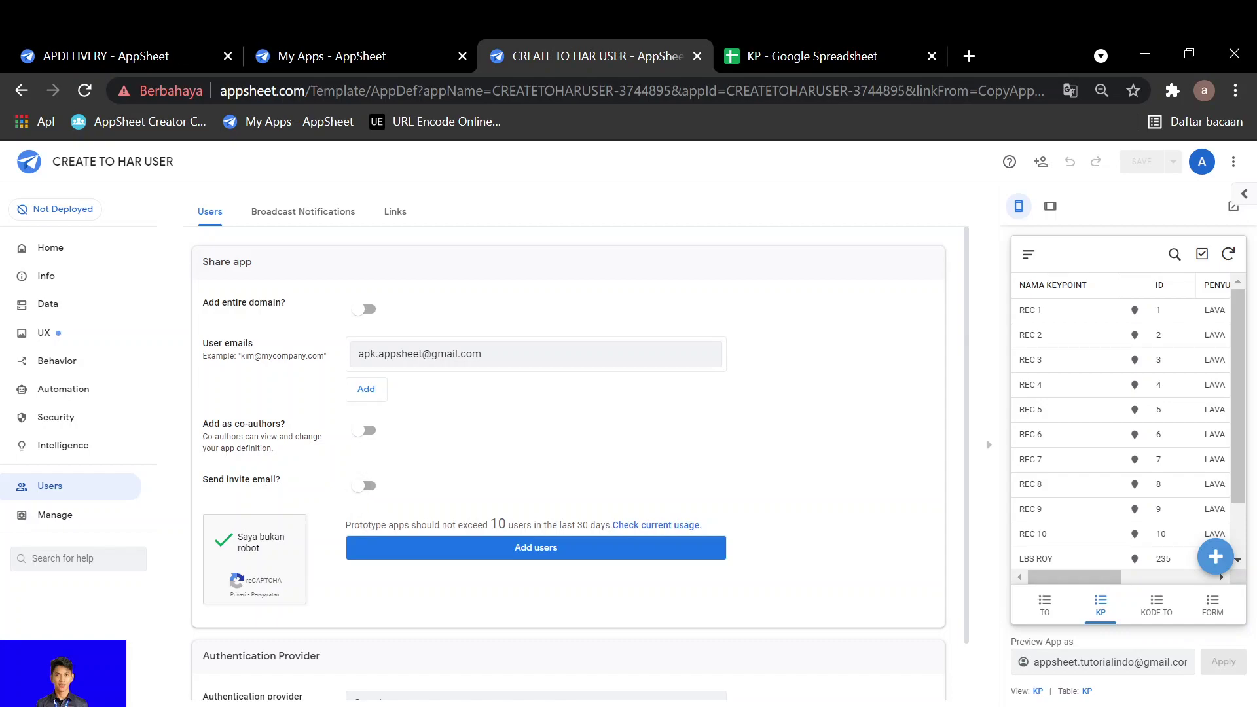
{"action": "left_click", "coordinate": [517, 558]}
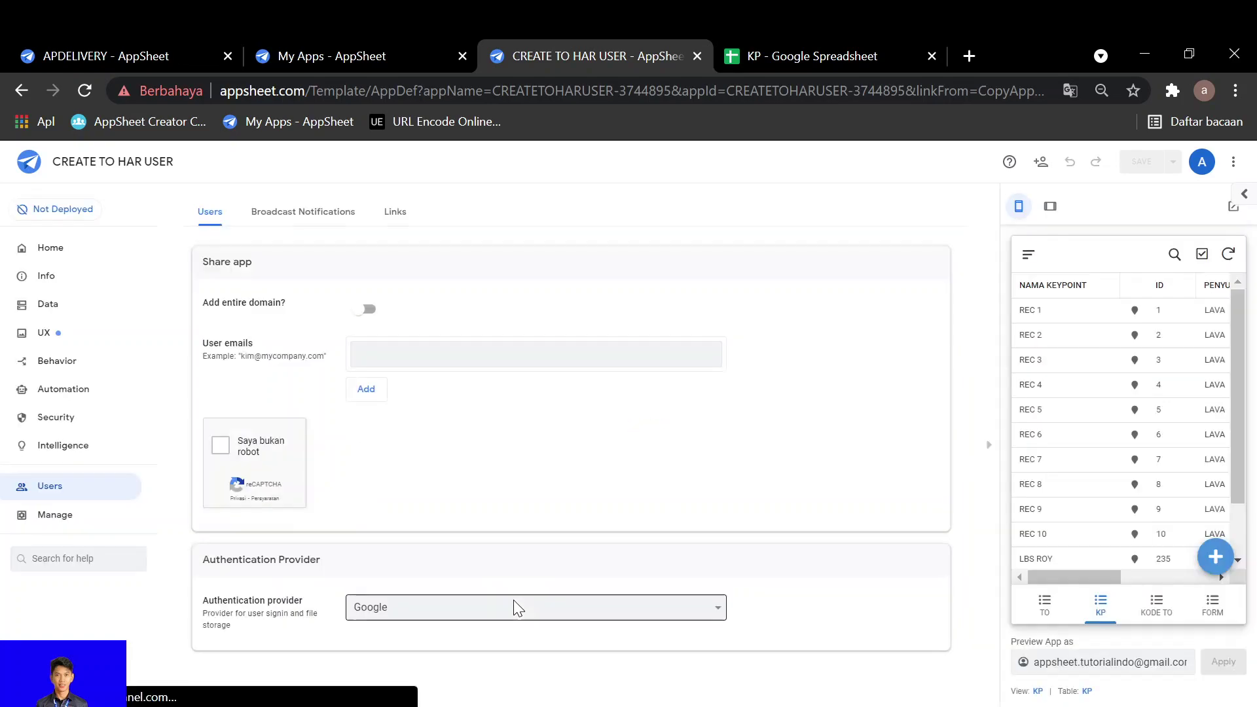
Look through the access levels offered for the newly added user.
{"action": "scroll", "coordinate": [548, 514], "scroll_direction": "down", "scroll_amount": 2}
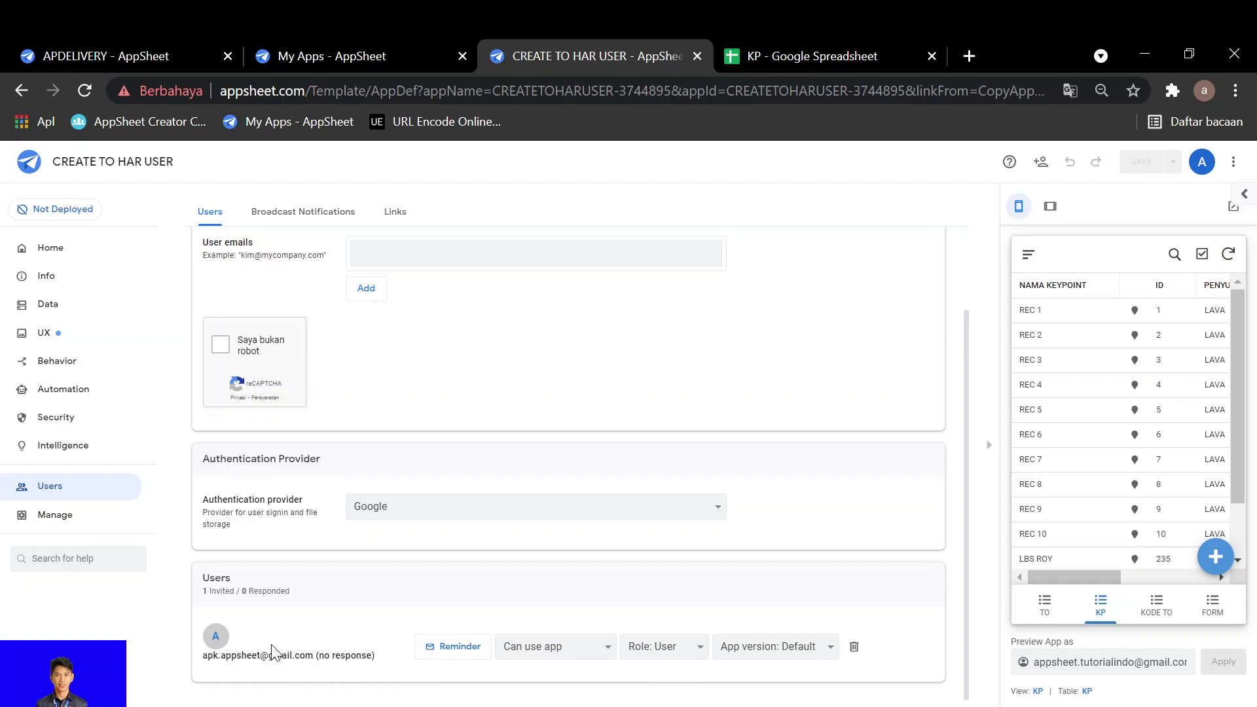
{"action": "left_click", "coordinate": [608, 652]}
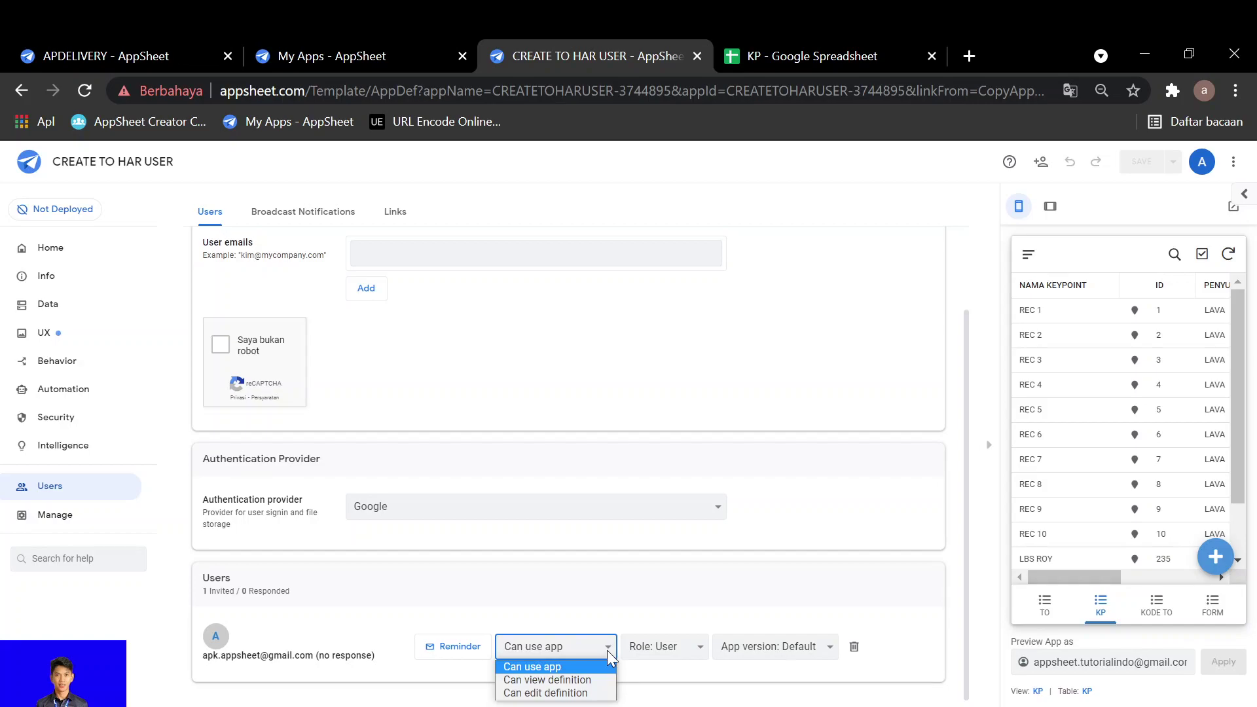
{"action": "left_click", "coordinate": [609, 627]}
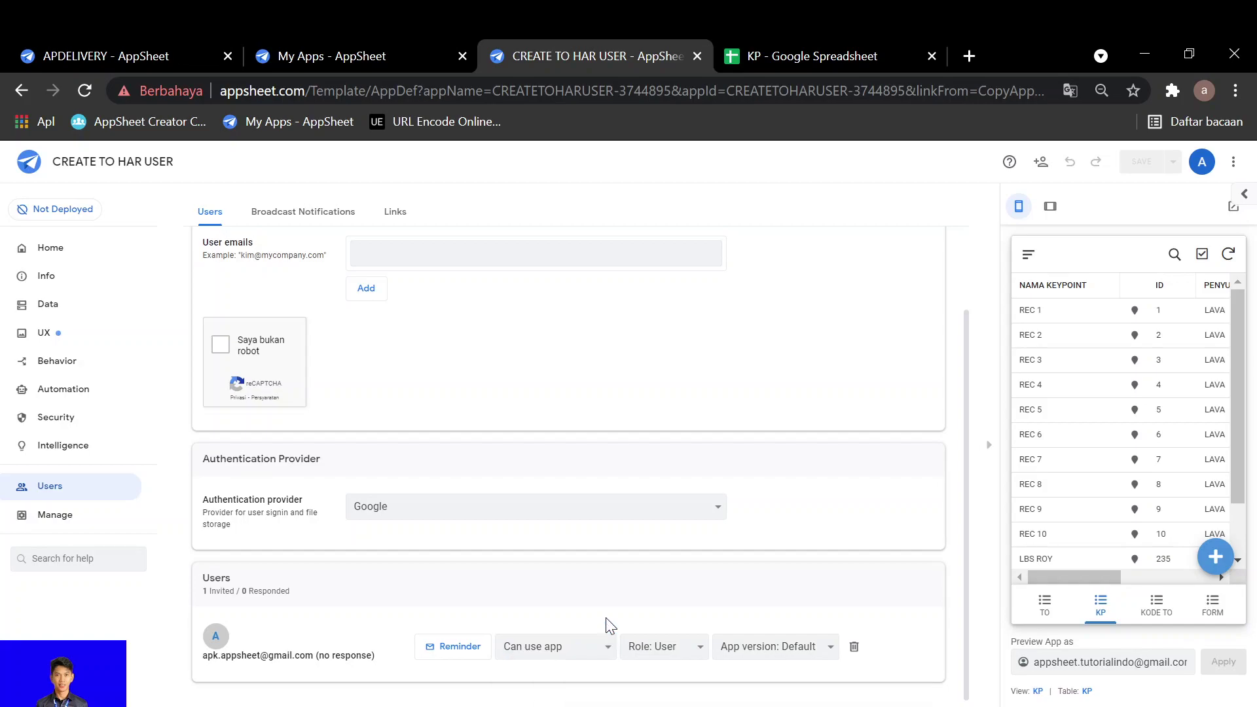
Check the other account's My Apps page for the shared app and return to the sharing settings.
{"action": "key", "text": "alt+Tab"}
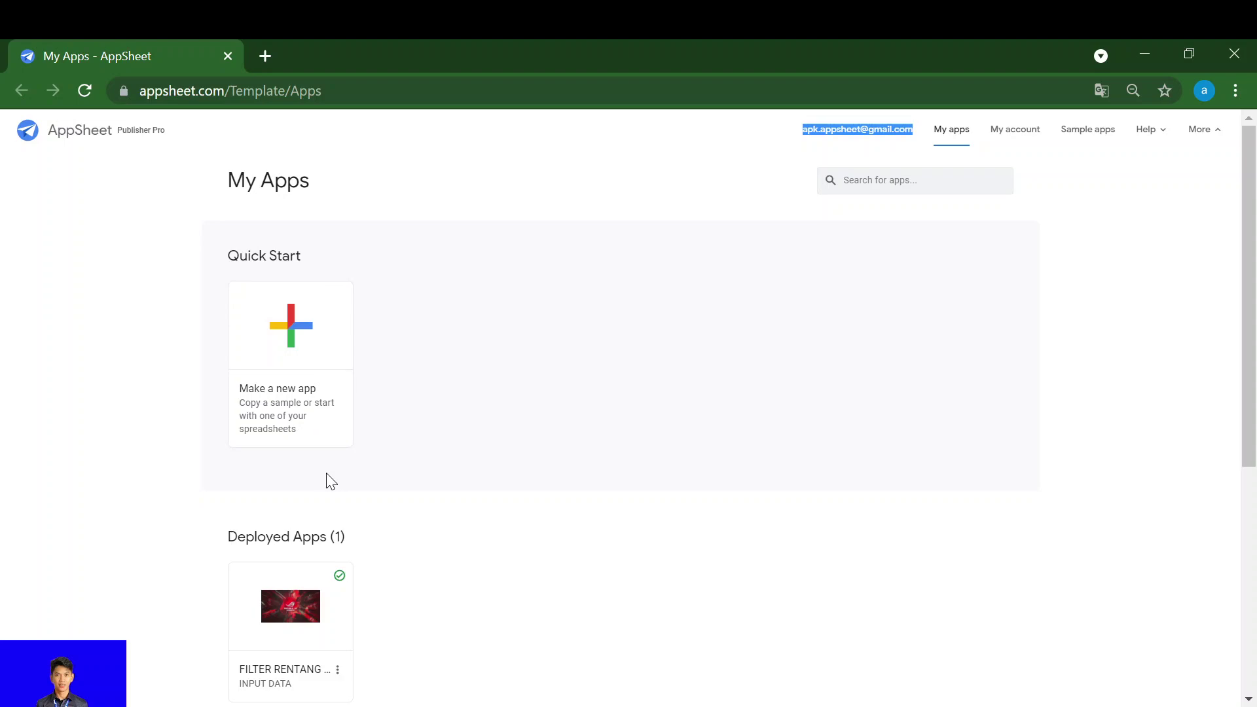
{"action": "scroll", "coordinate": [330, 482], "scroll_direction": "down", "scroll_amount": 2}
{"action": "scroll", "coordinate": [337, 488], "scroll_direction": "up", "scroll_amount": 2}
{"action": "key", "text": "alt+Tab"}
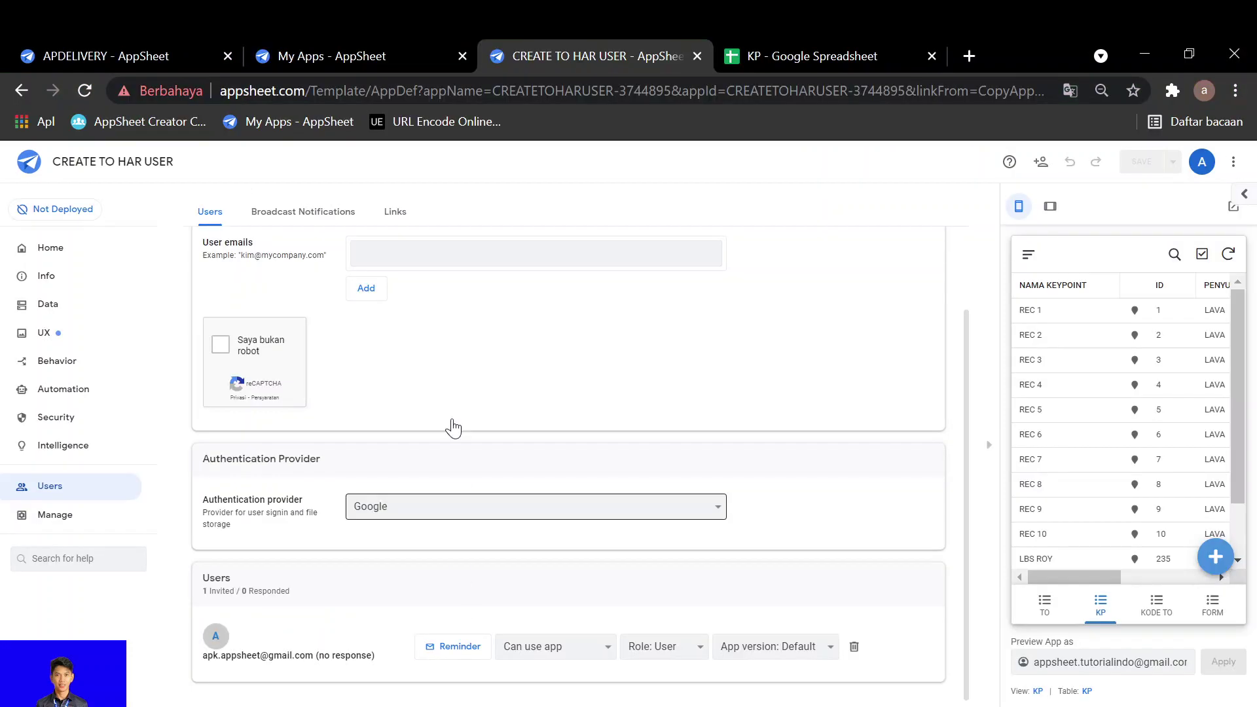
View the app's install and browser links and go back to the list of invited users.
{"action": "left_click", "coordinate": [393, 214]}
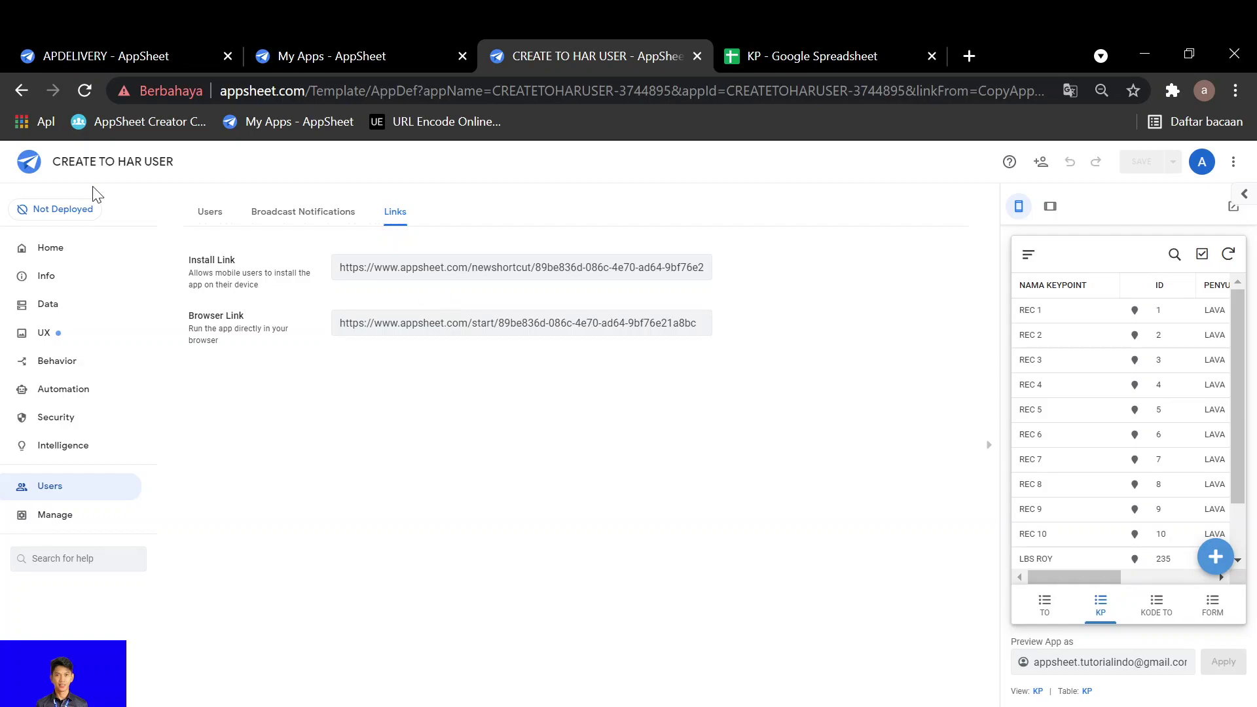
{"action": "left_click", "coordinate": [210, 213]}
{"action": "scroll", "coordinate": [508, 533], "scroll_direction": "down", "scroll_amount": 2}
{"action": "left_click", "coordinate": [597, 649]}
{"action": "scroll", "coordinate": [598, 635], "scroll_direction": "up", "scroll_amount": 1}
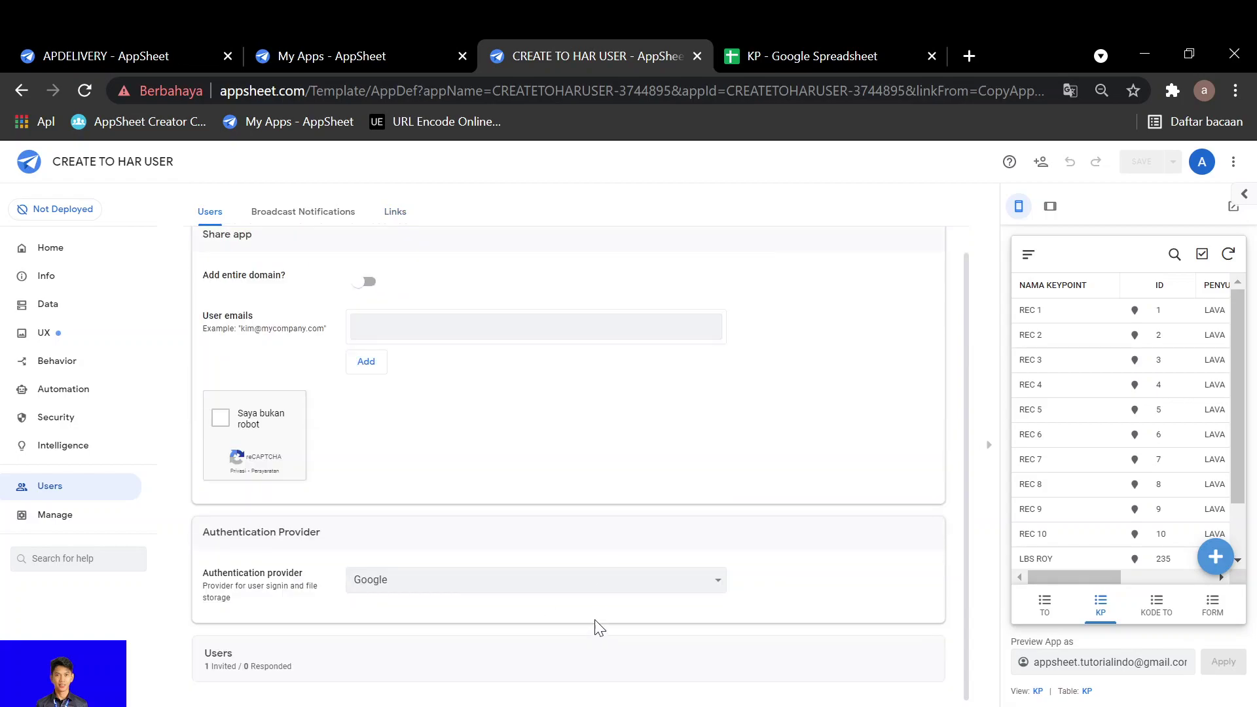
{"action": "scroll", "coordinate": [536, 675], "scroll_direction": "down", "scroll_amount": 1}
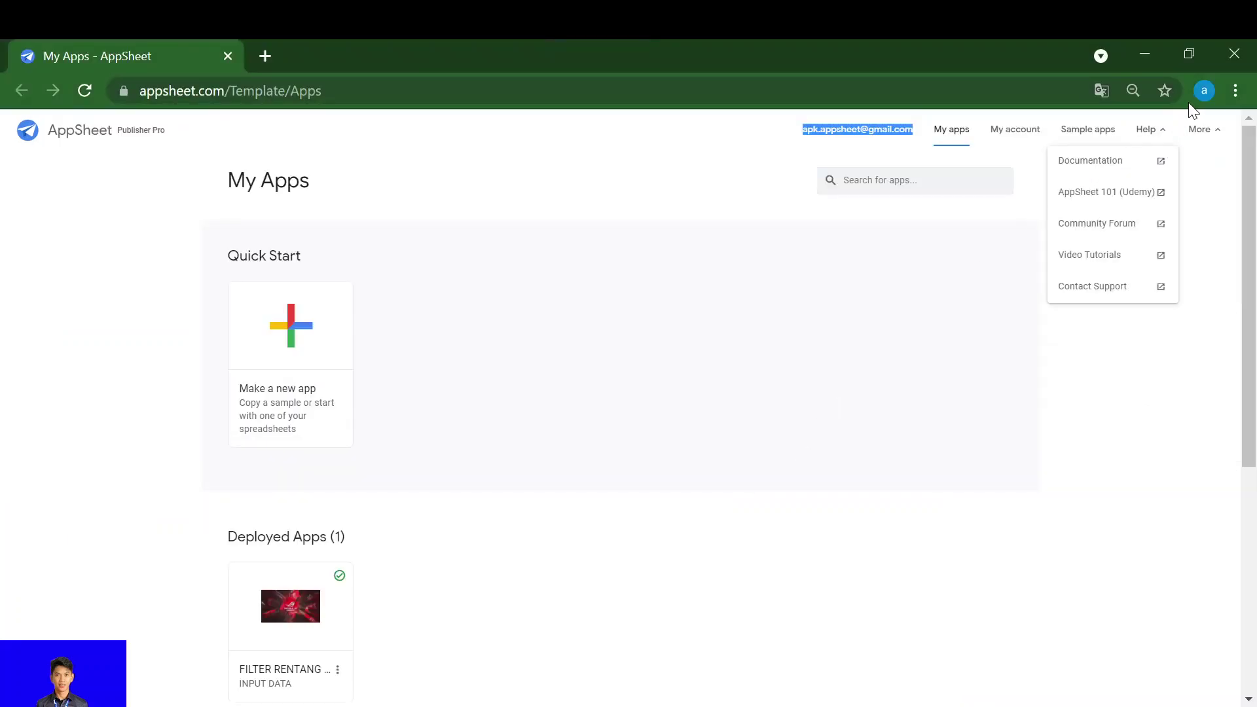
Reload the other account's My Apps page and look for CREATE TO HAR USER.
{"action": "left_click", "coordinate": [84, 91]}
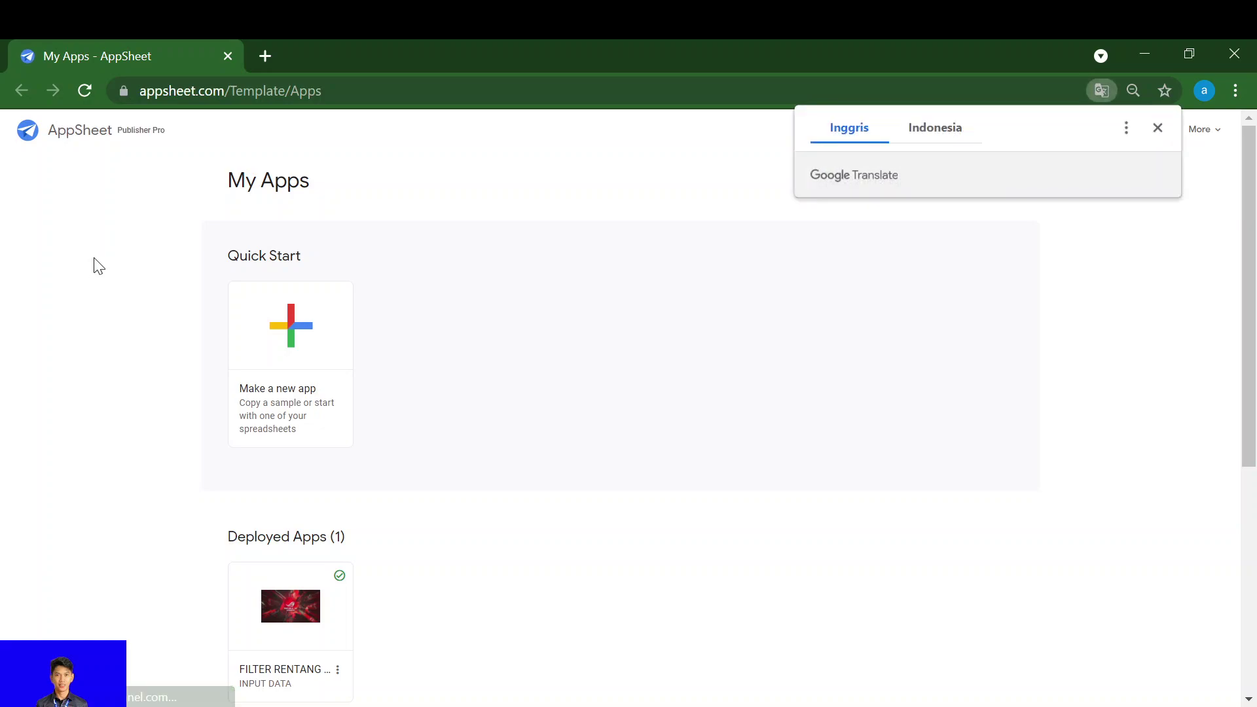
{"action": "scroll", "coordinate": [94, 265], "scroll_direction": "down", "scroll_amount": 5}
{"action": "scroll", "coordinate": [94, 265], "scroll_direction": "up", "scroll_amount": 5}
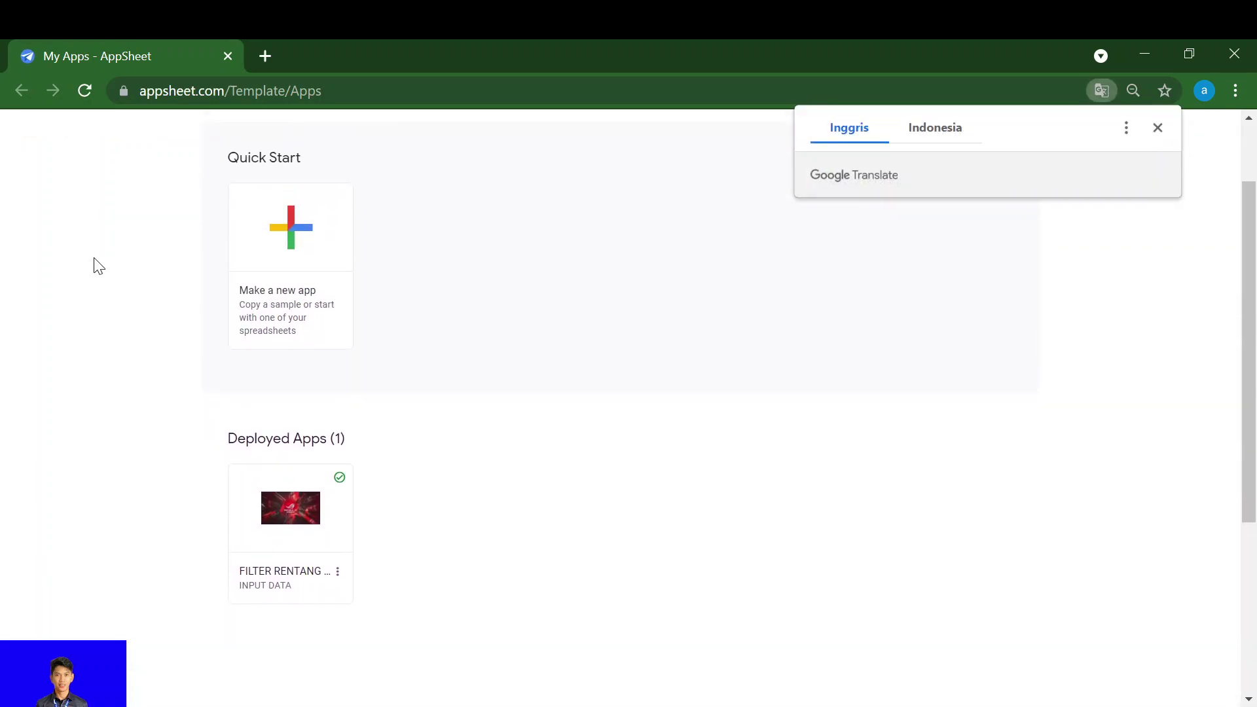
{"action": "left_click", "coordinate": [1157, 128]}
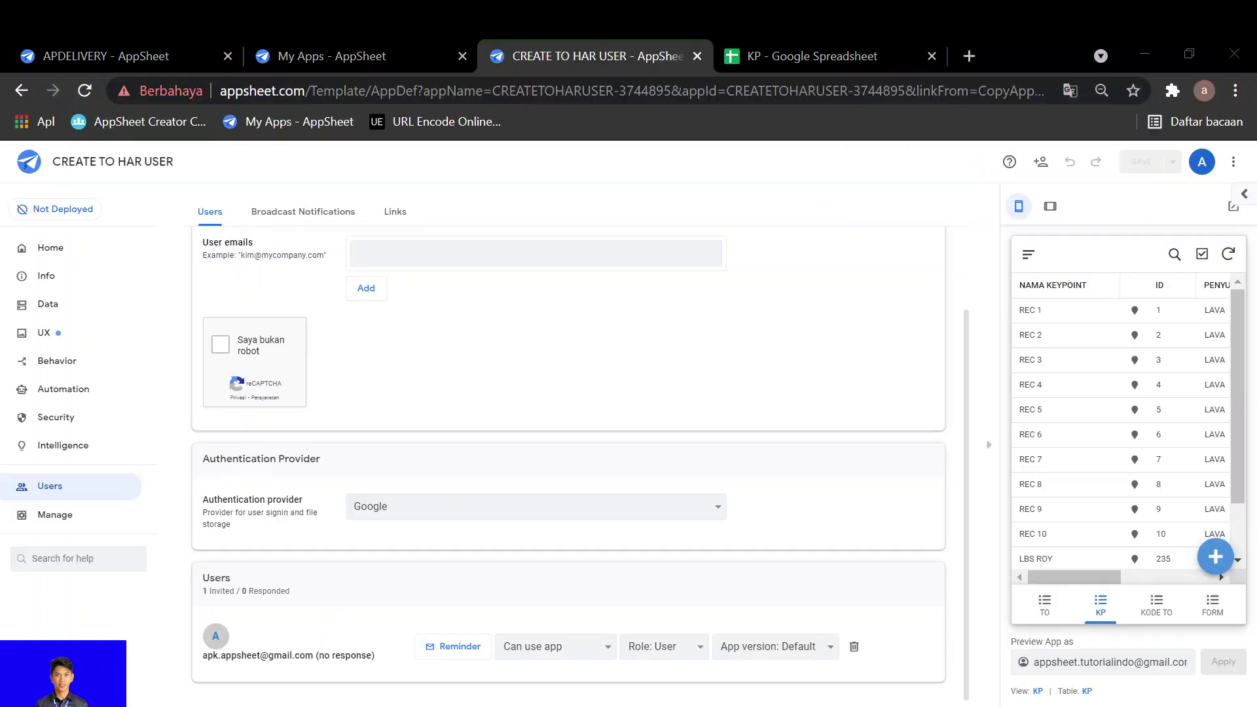
Set the invited user's access level to Can view definition.
{"action": "left_click", "coordinate": [524, 647]}
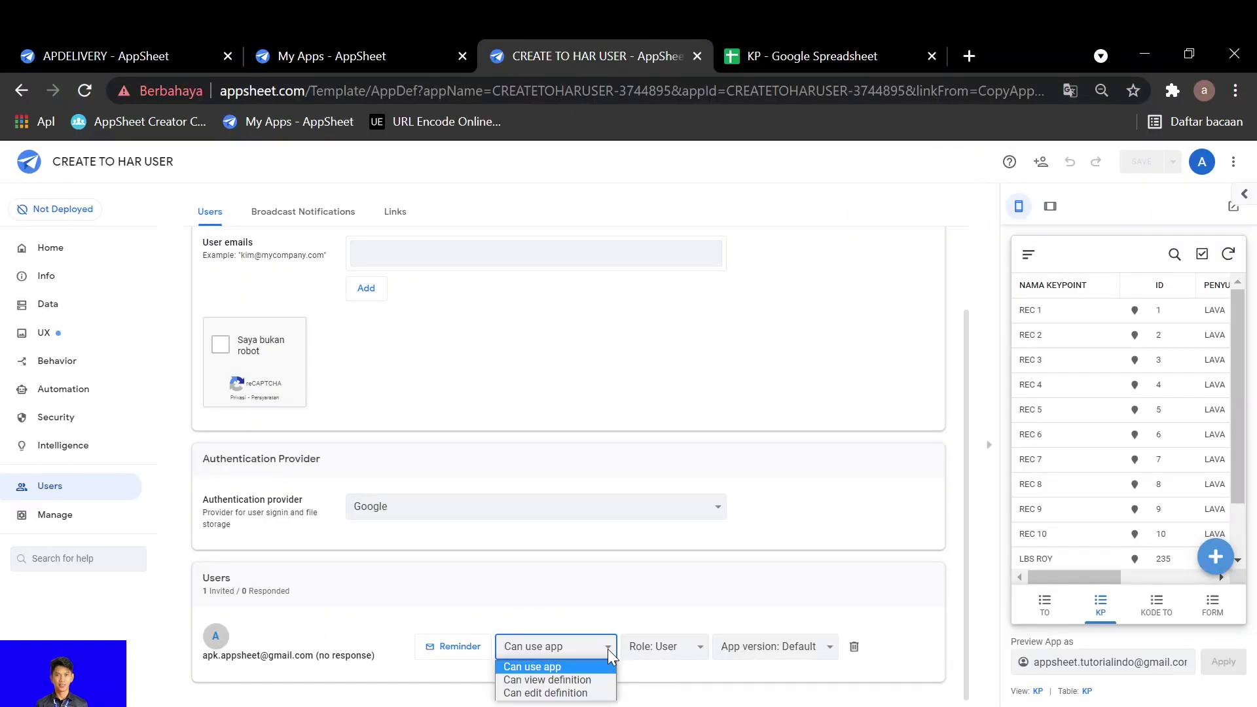
{"action": "left_click", "coordinate": [580, 681]}
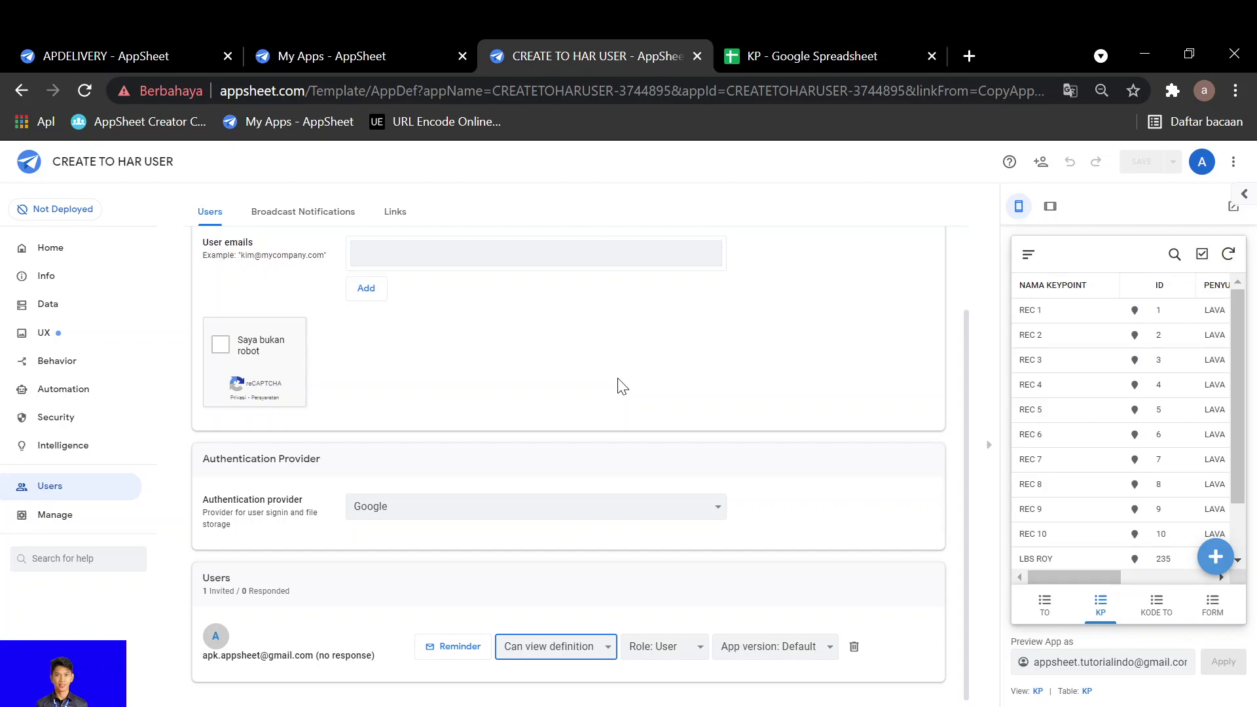
Review the FORM table's column definitions in the owner's editor and return to the user sharing settings.
{"action": "left_click", "coordinate": [62, 305]}
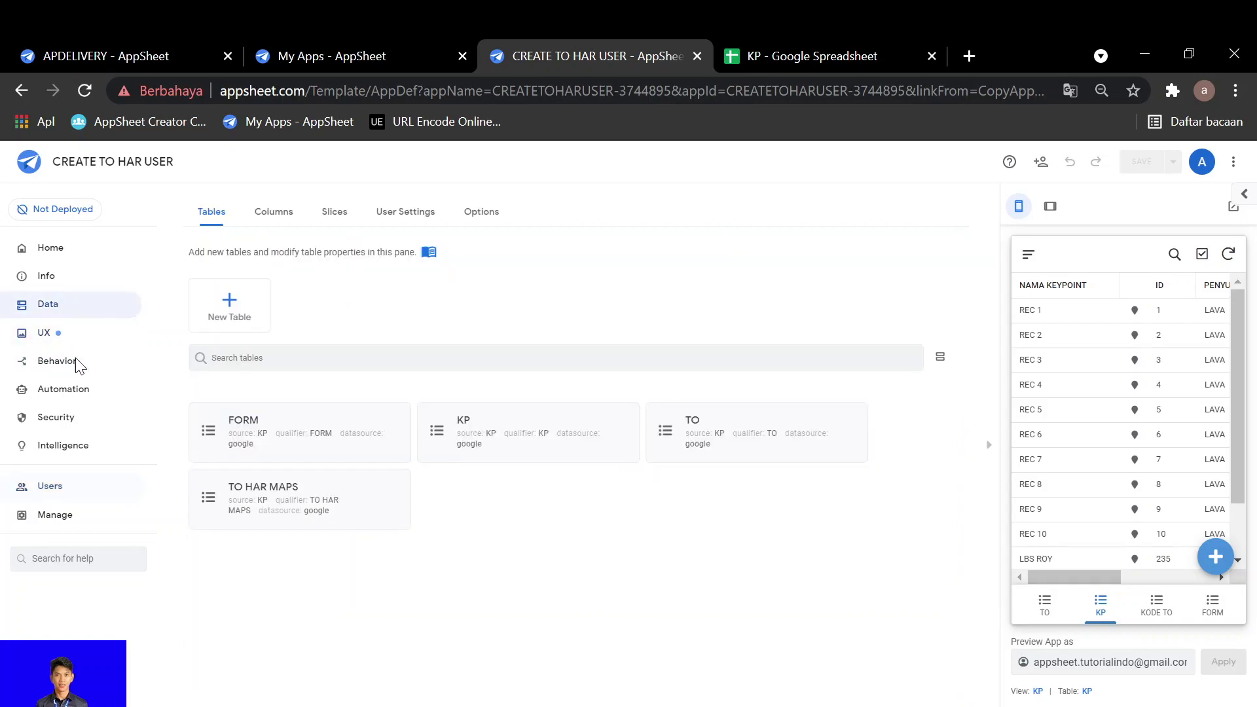
{"action": "left_click", "coordinate": [385, 436]}
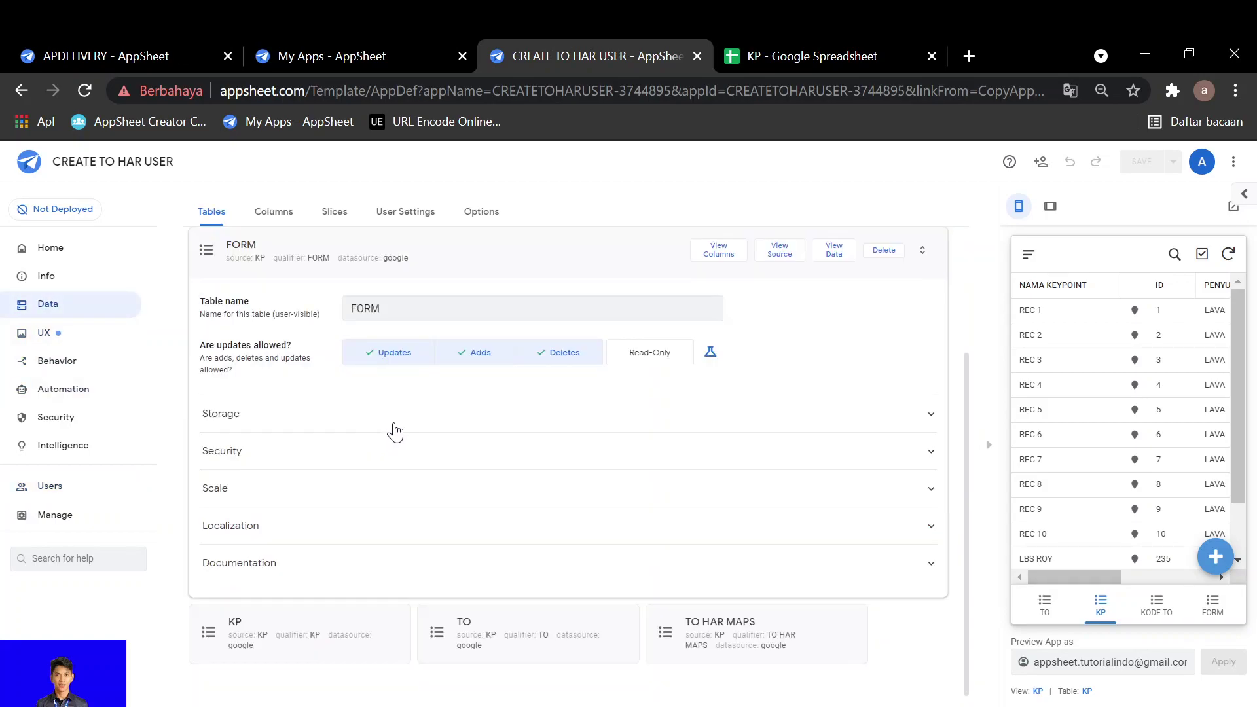
{"action": "left_click", "coordinate": [718, 250]}
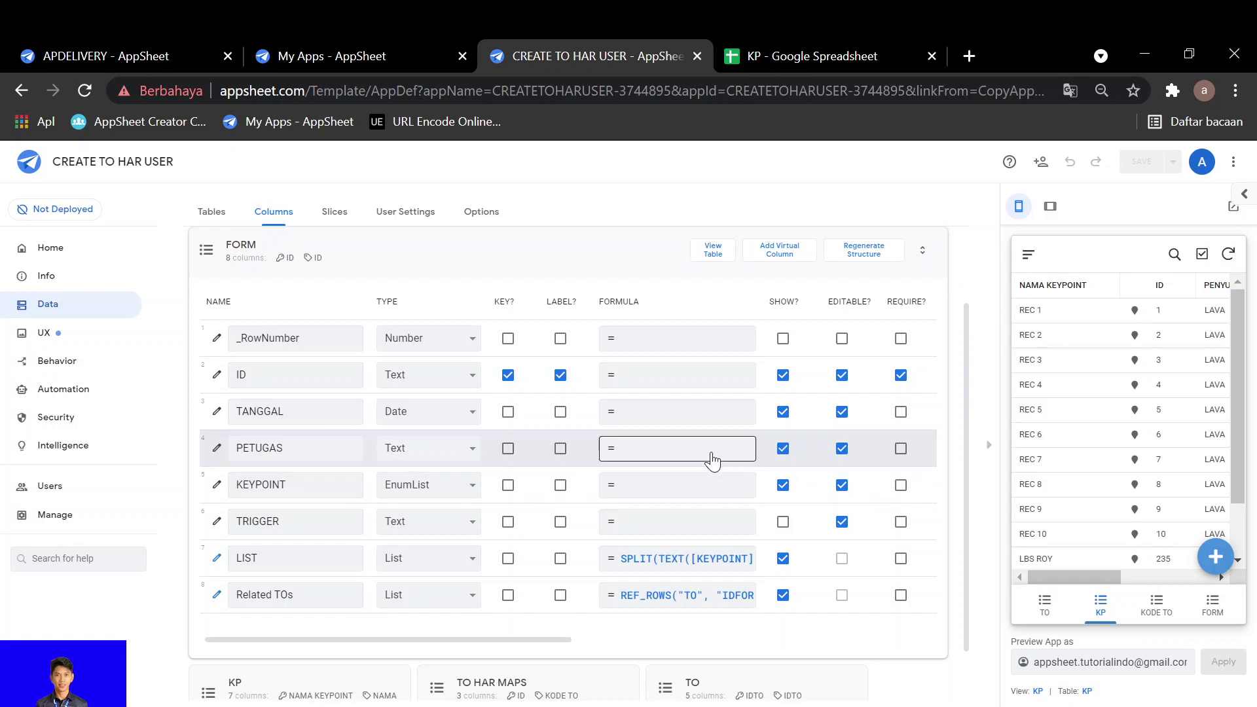
{"action": "left_click", "coordinate": [60, 490]}
{"action": "scroll", "coordinate": [441, 581], "scroll_direction": "down", "scroll_amount": 2}
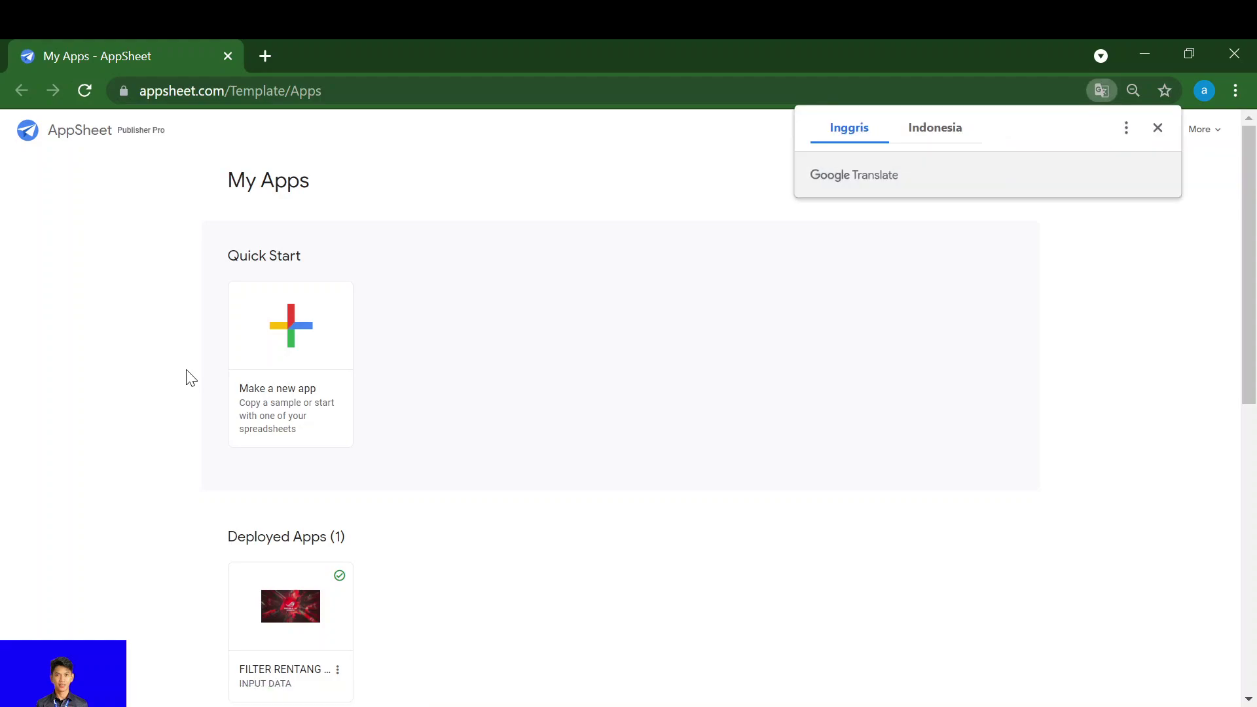
Open the co-authored CREATE TO HAR USER app from the other account's My Apps page and accept its data usage notice.
{"action": "scroll", "coordinate": [188, 377], "scroll_direction": "down", "scroll_amount": 6}
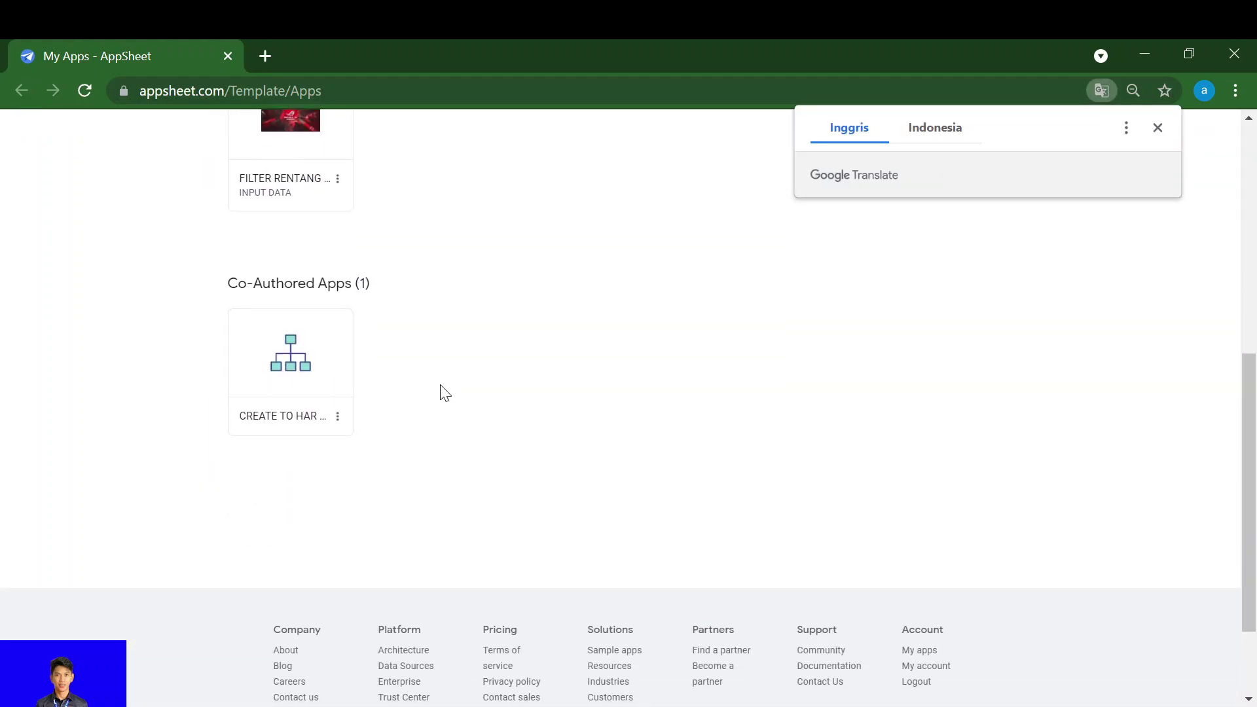
{"action": "scroll", "coordinate": [445, 393], "scroll_direction": "up", "scroll_amount": 1}
{"action": "left_click", "coordinate": [1158, 128]}
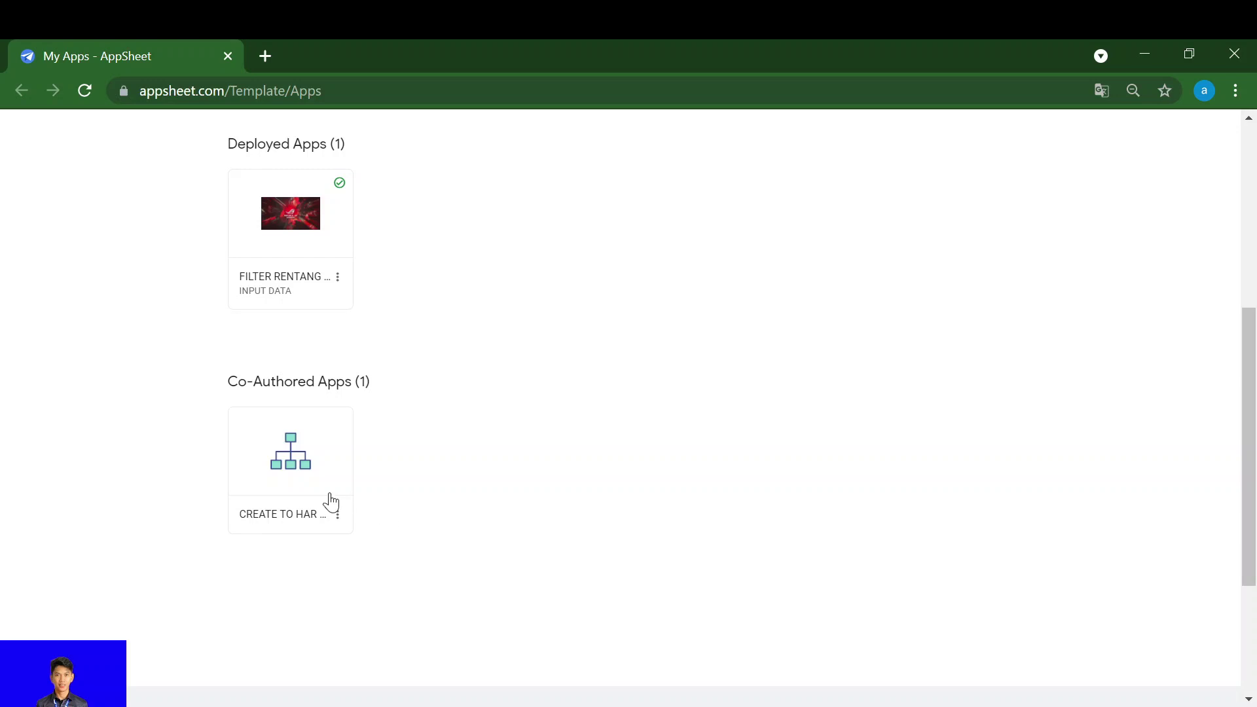
{"action": "left_click", "coordinate": [304, 481]}
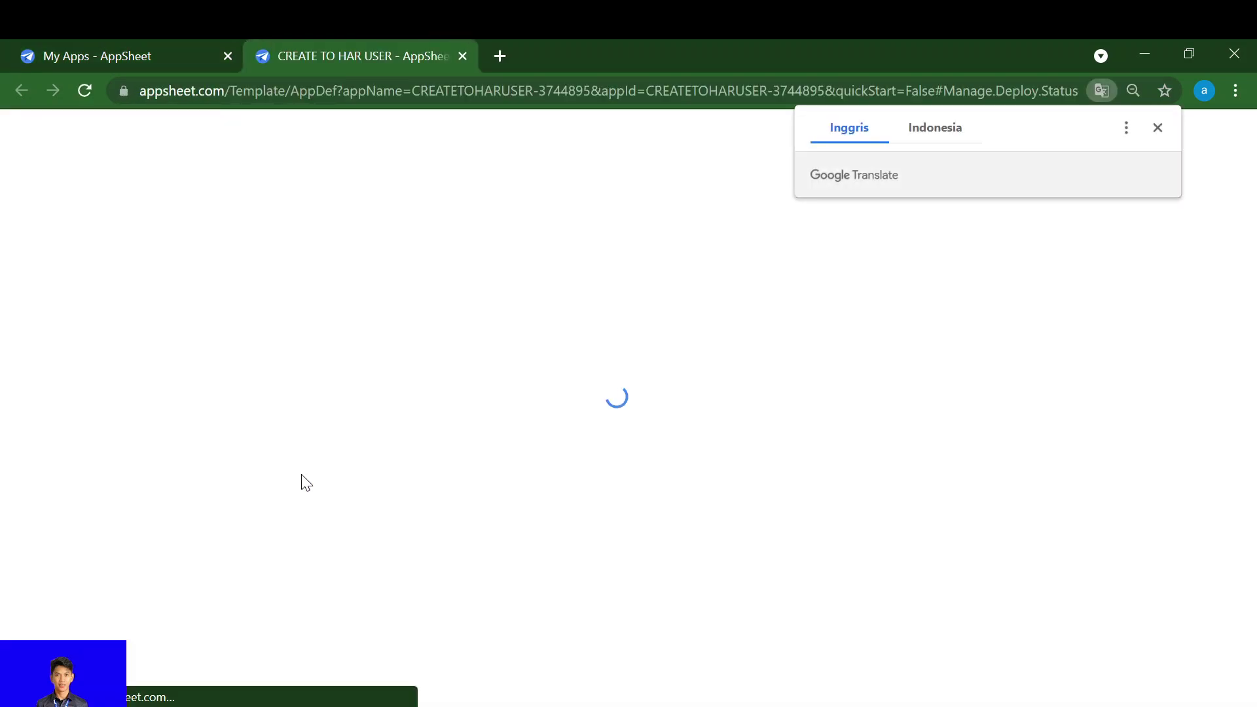
{"action": "left_click", "coordinate": [1158, 128]}
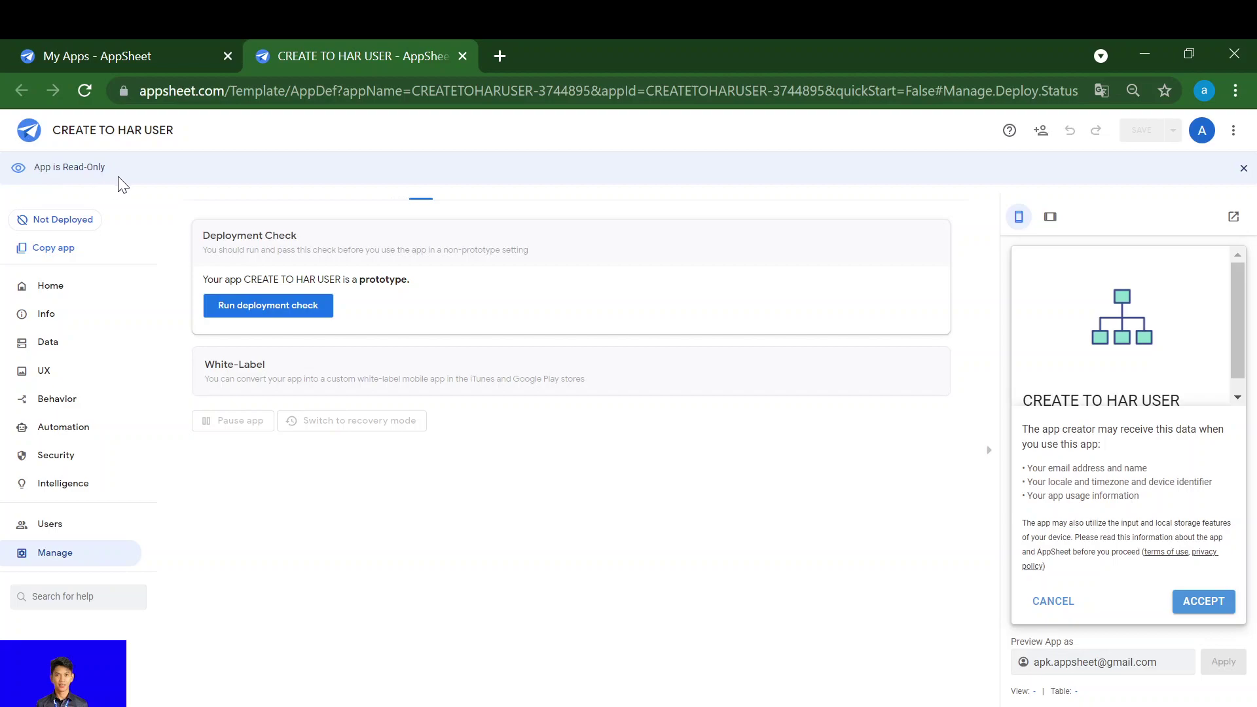
{"action": "left_click", "coordinate": [1205, 606]}
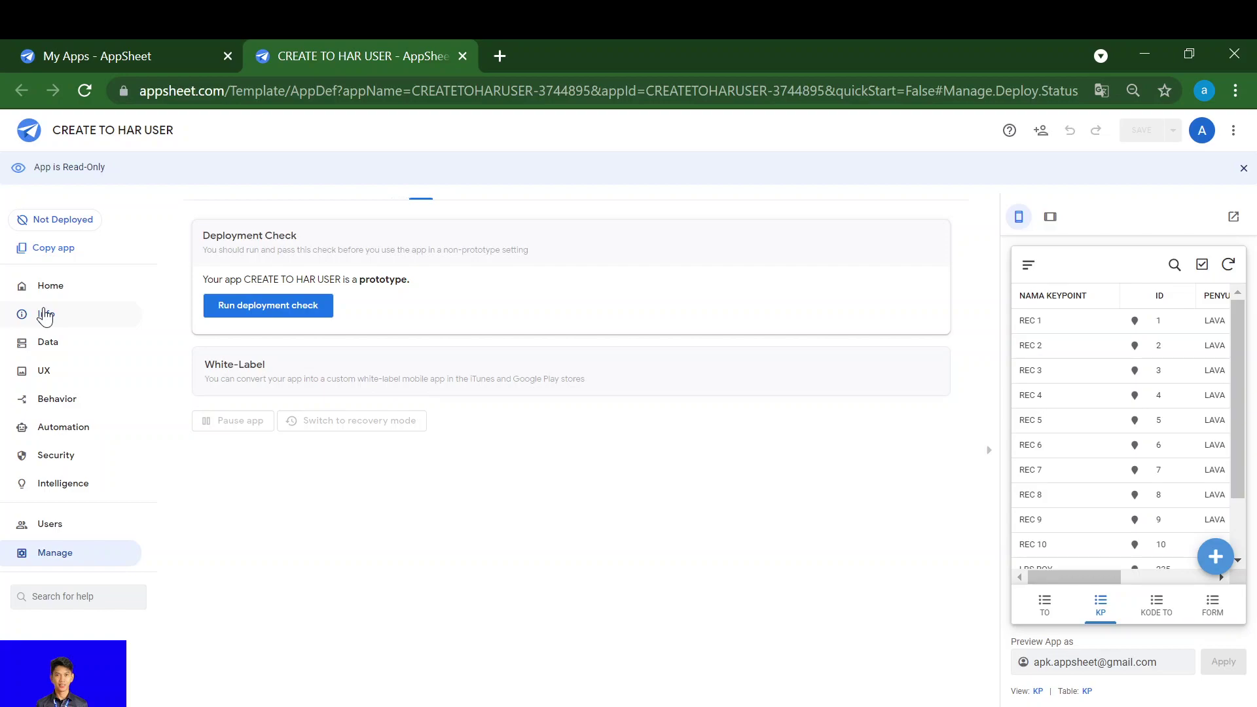
Inspect the FORM table's columns from the other account and view the app formula of the LIST column.
{"action": "left_click", "coordinate": [50, 346]}
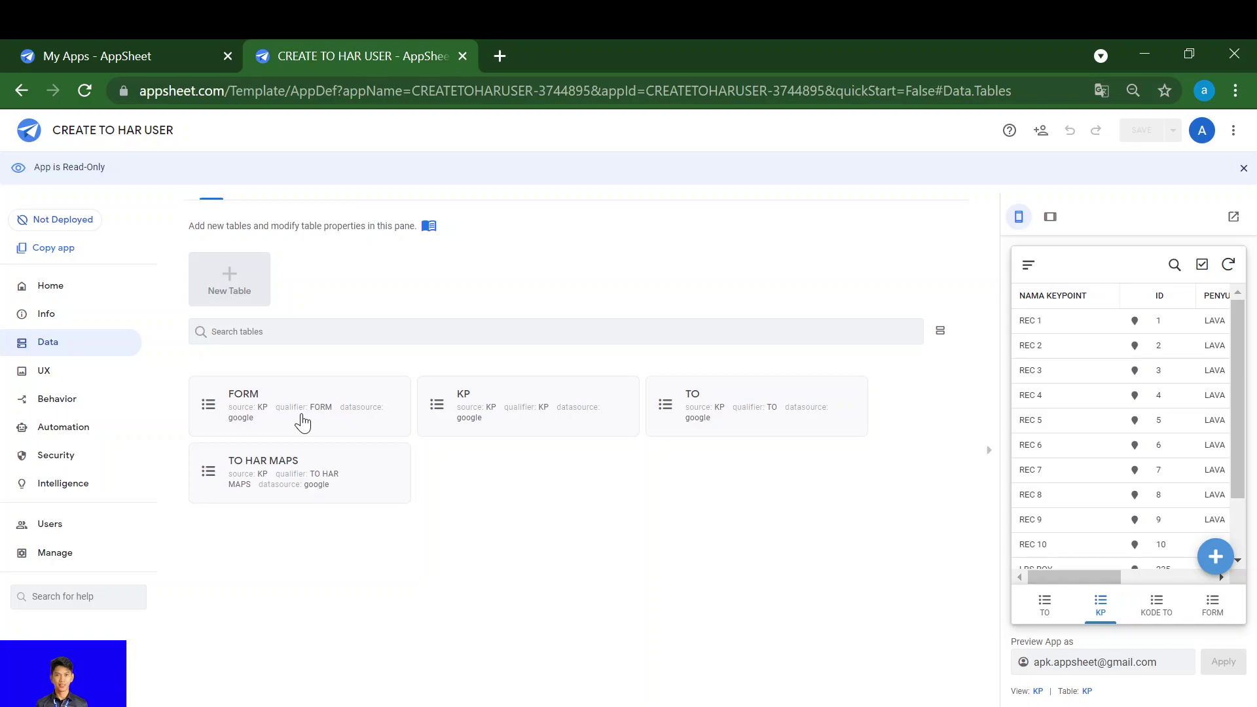
{"action": "left_click", "coordinate": [302, 422]}
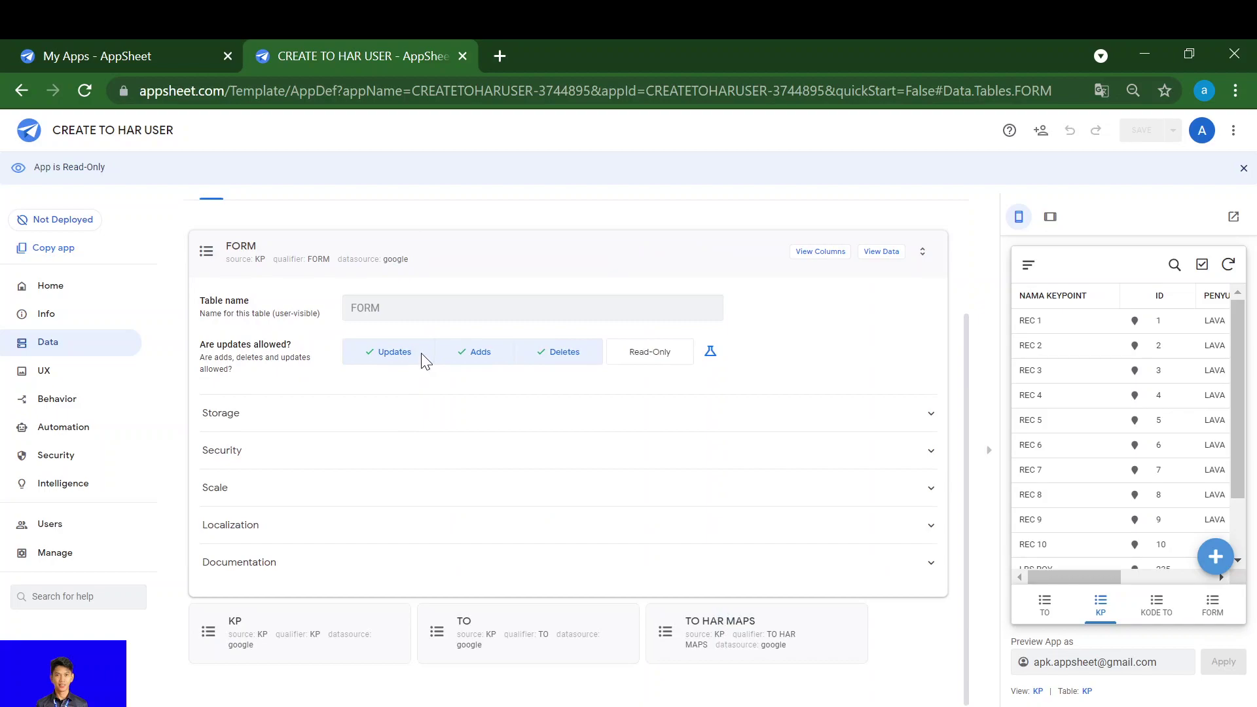
{"action": "left_click", "coordinate": [820, 253]}
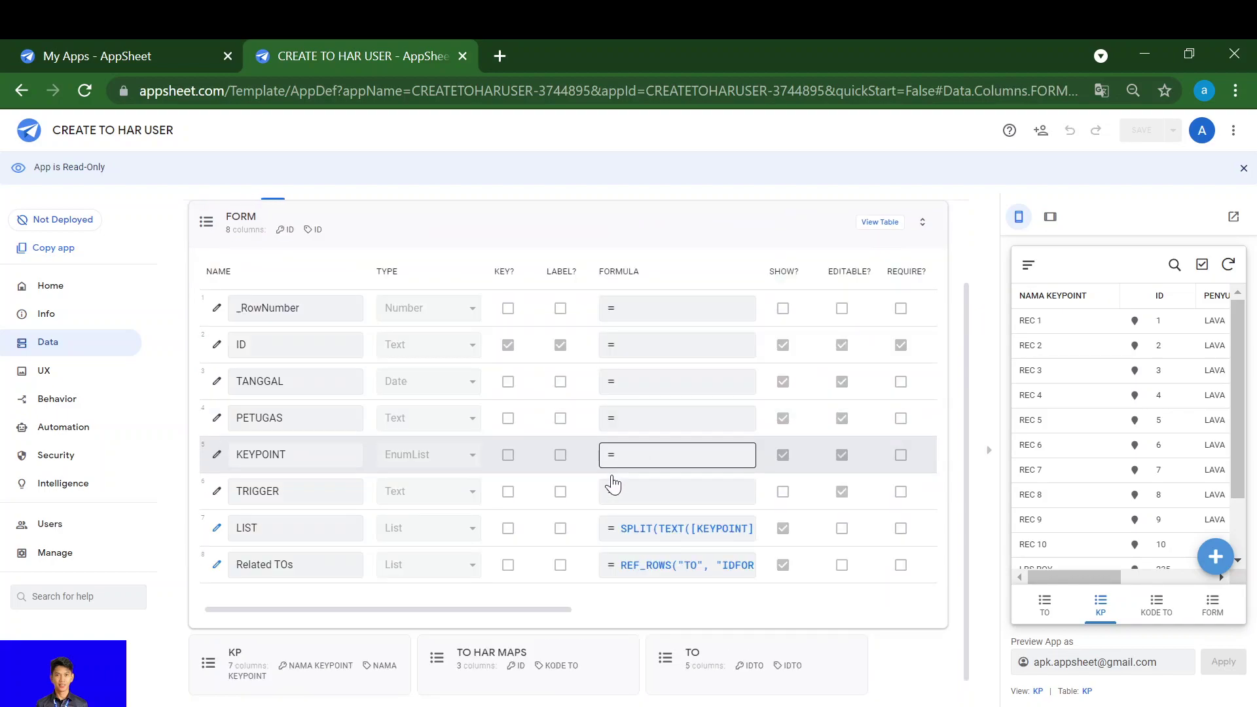
{"action": "left_click", "coordinate": [665, 535]}
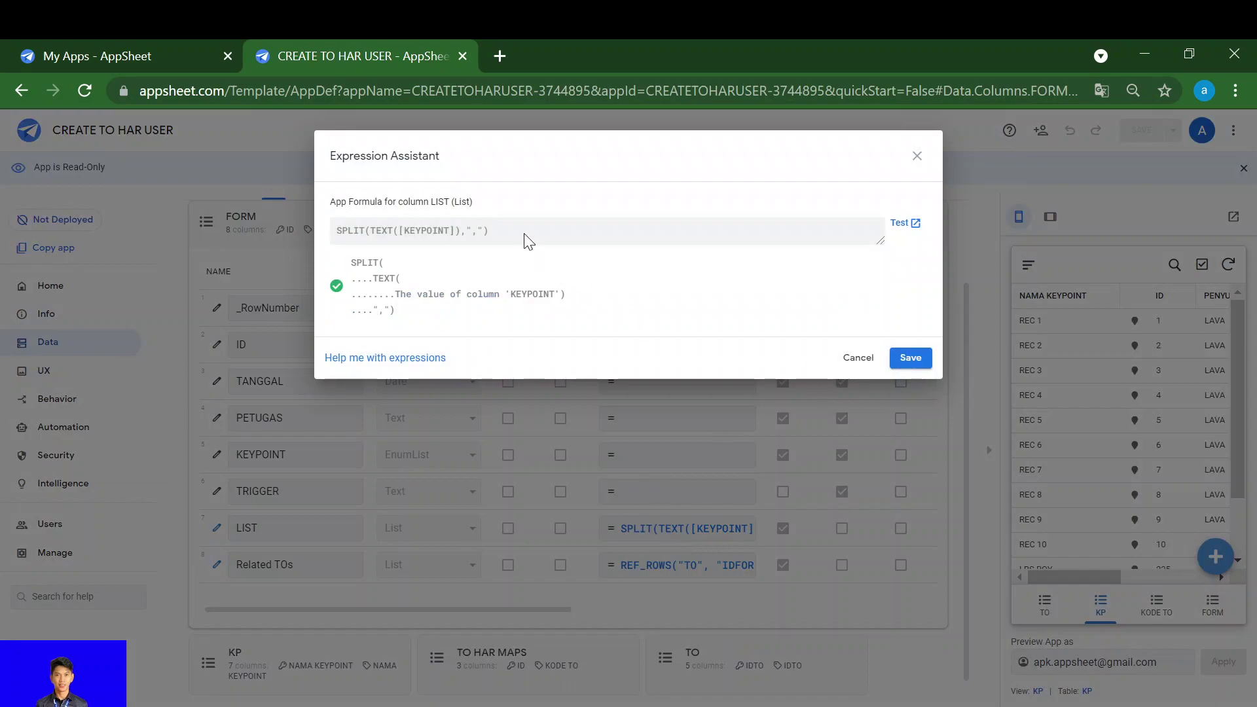
Close the LIST formula and inspect the KP table's columns, including the app formula of Related TOs, from the other account.
{"action": "left_click", "coordinate": [917, 156]}
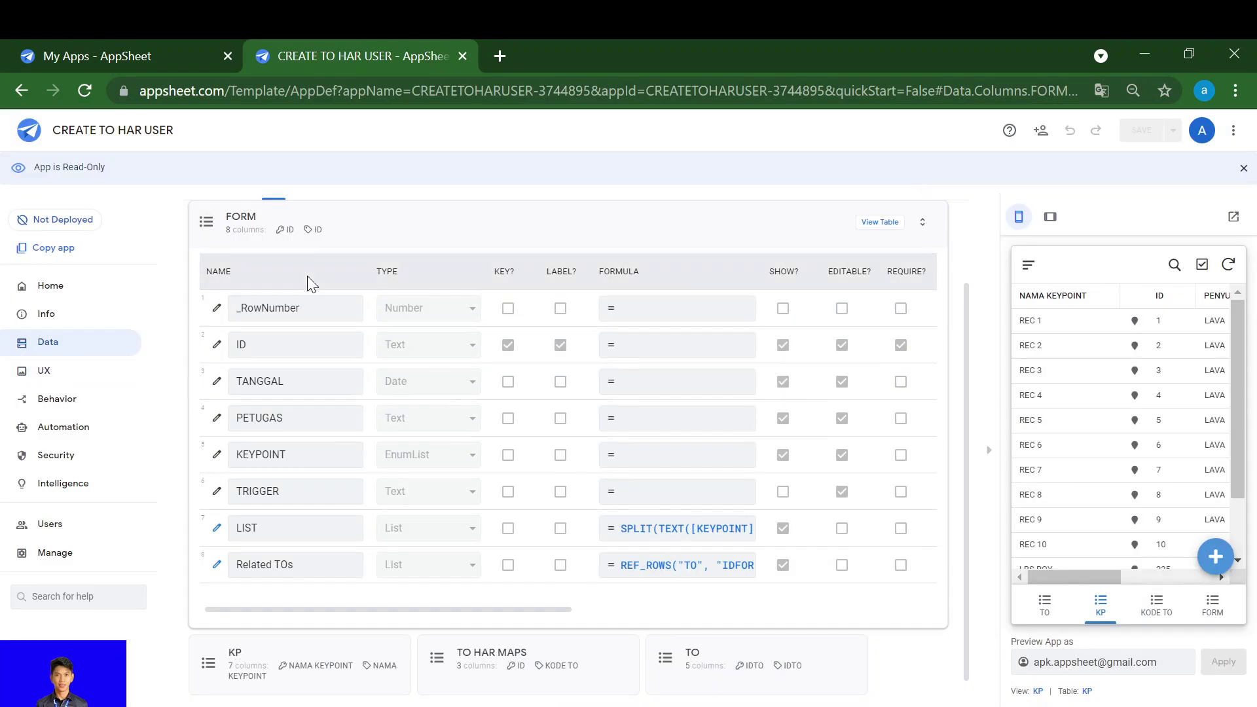
{"action": "left_click", "coordinate": [367, 232]}
{"action": "left_click", "coordinate": [462, 367]}
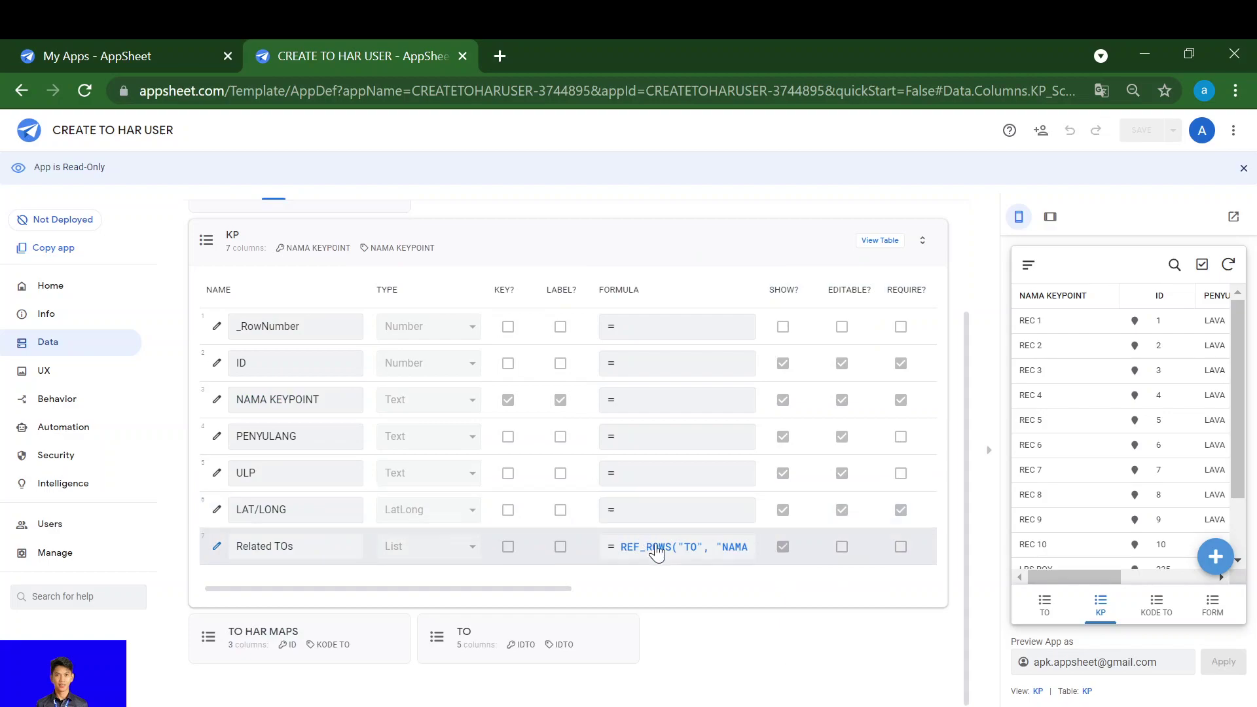
{"action": "left_click", "coordinate": [638, 401]}
{"action": "left_click", "coordinate": [587, 478]}
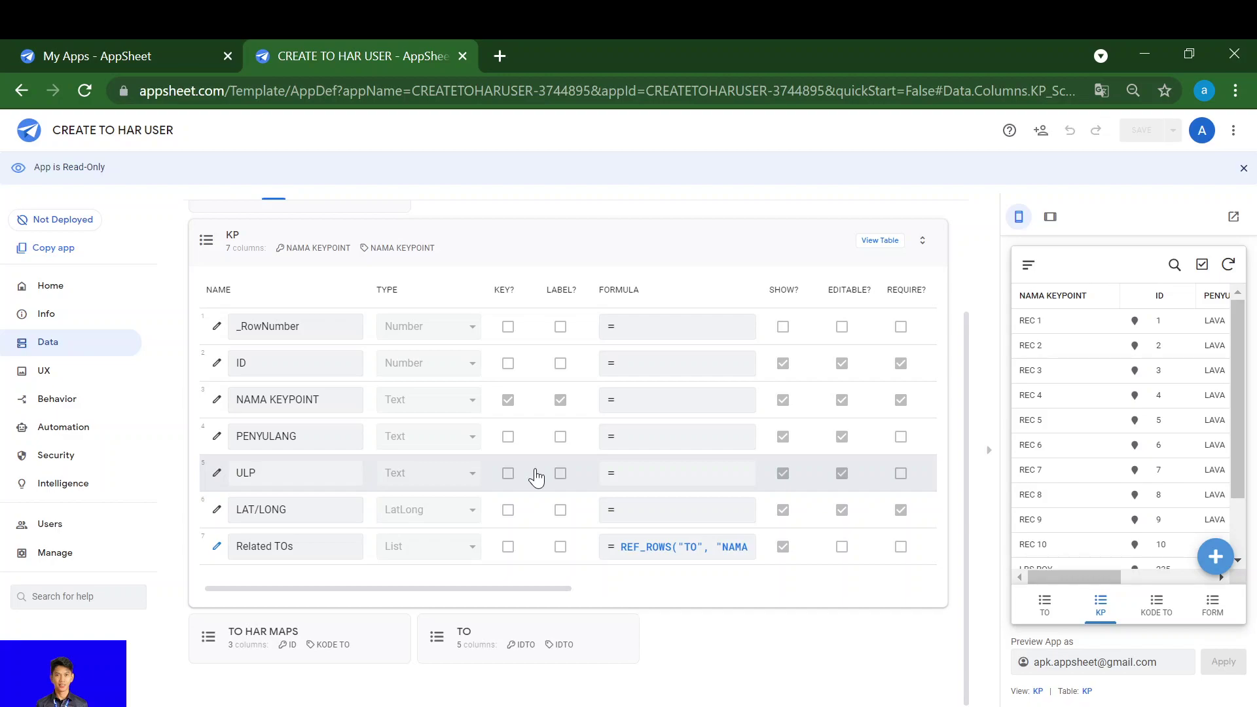
{"action": "left_click", "coordinate": [486, 257]}
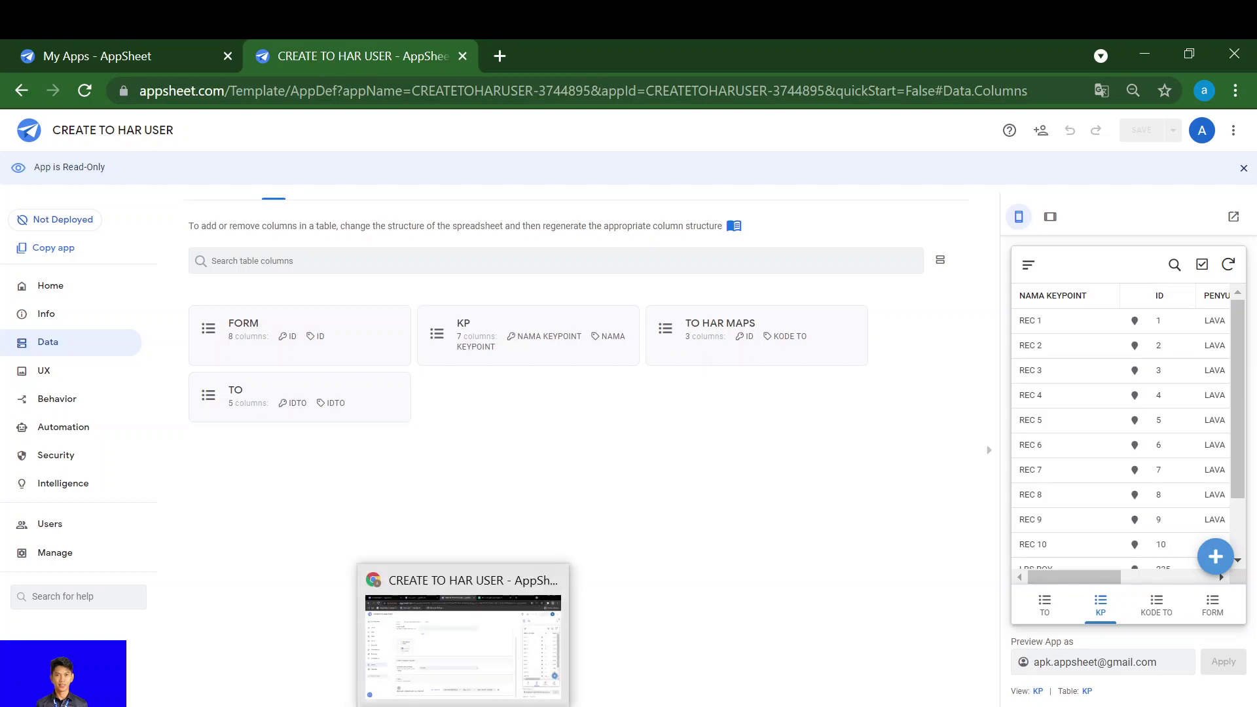
Switch to the owner's editor and set the invited user's access level to Can edit definition.
{"action": "left_click", "coordinate": [485, 642]}
{"action": "left_click", "coordinate": [597, 661]}
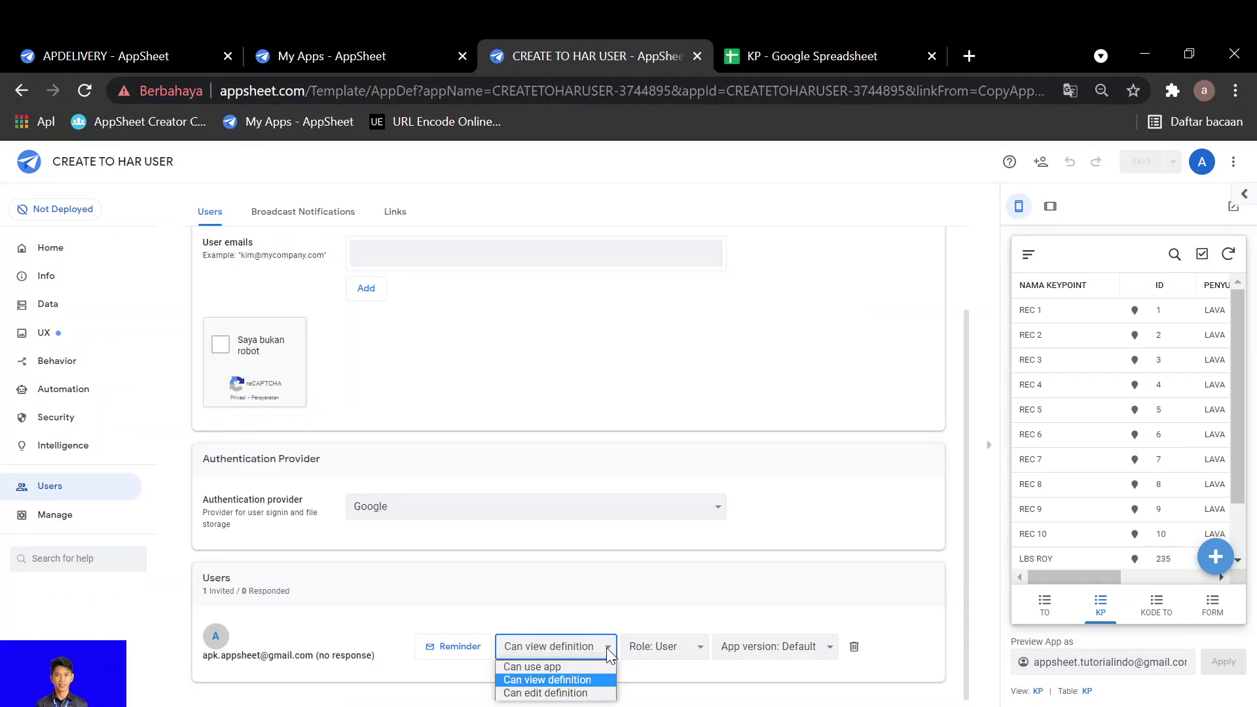
{"action": "left_click", "coordinate": [578, 688]}
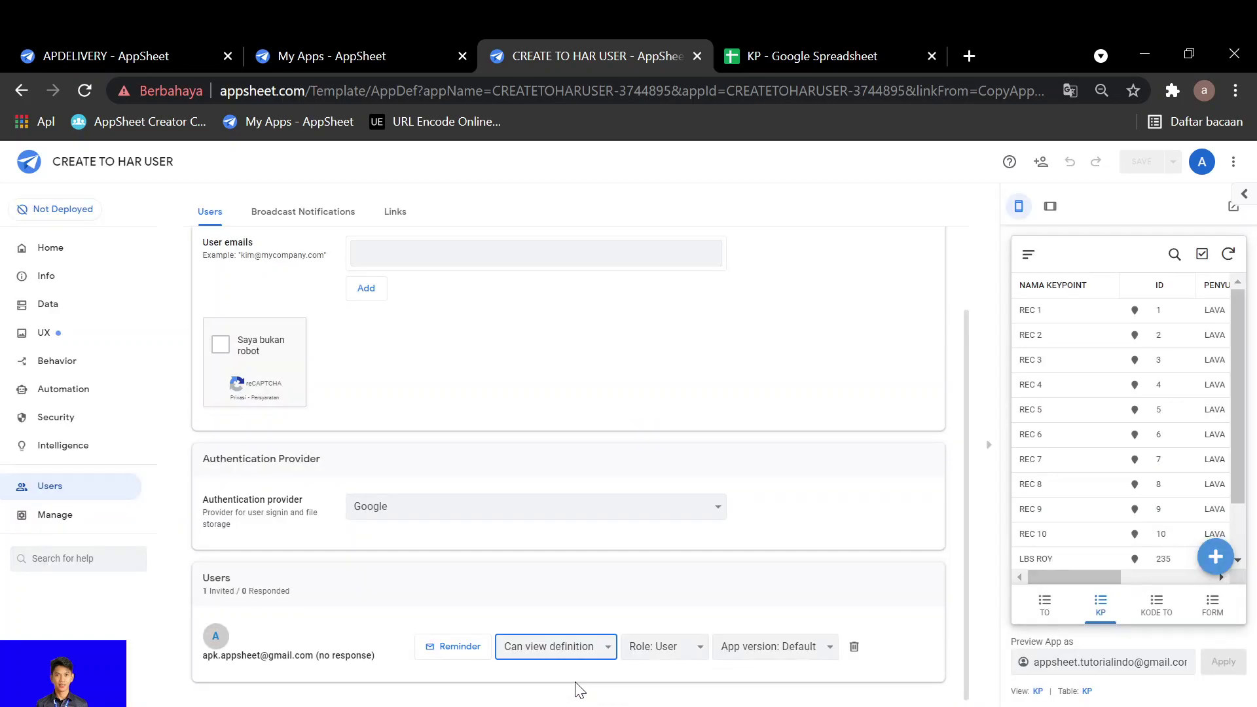
{"action": "left_click", "coordinate": [600, 653]}
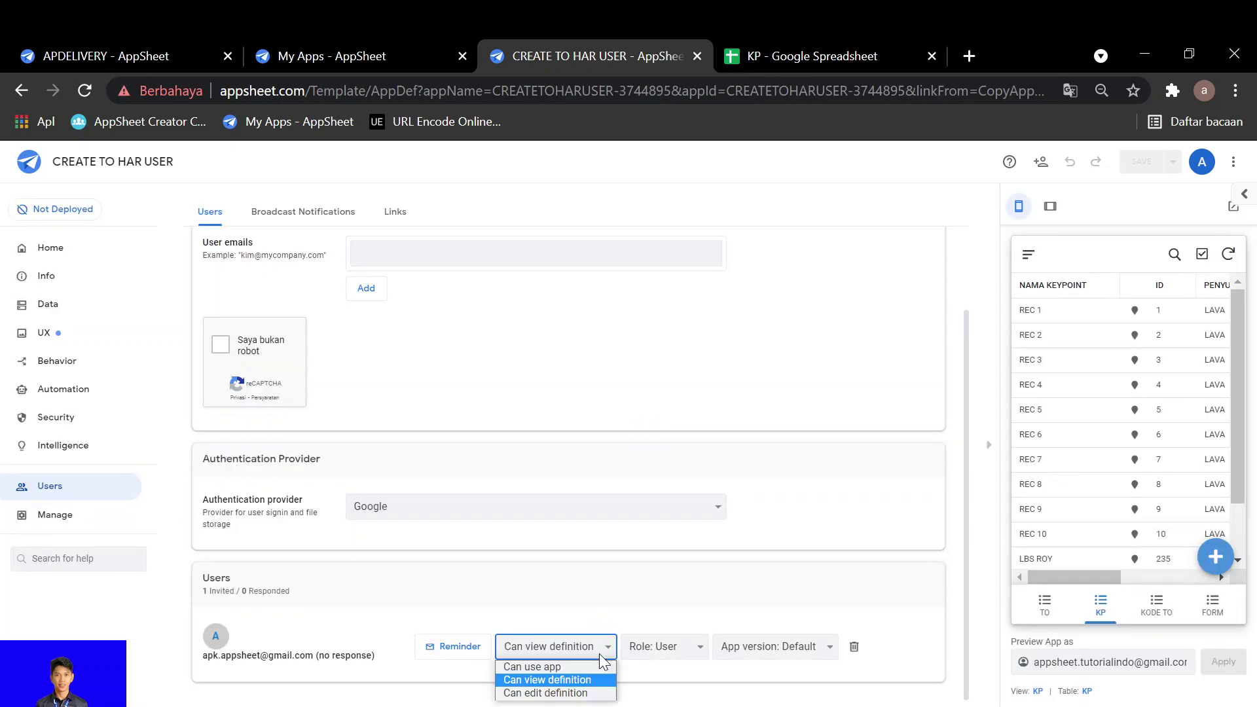
{"action": "left_click", "coordinate": [560, 695]}
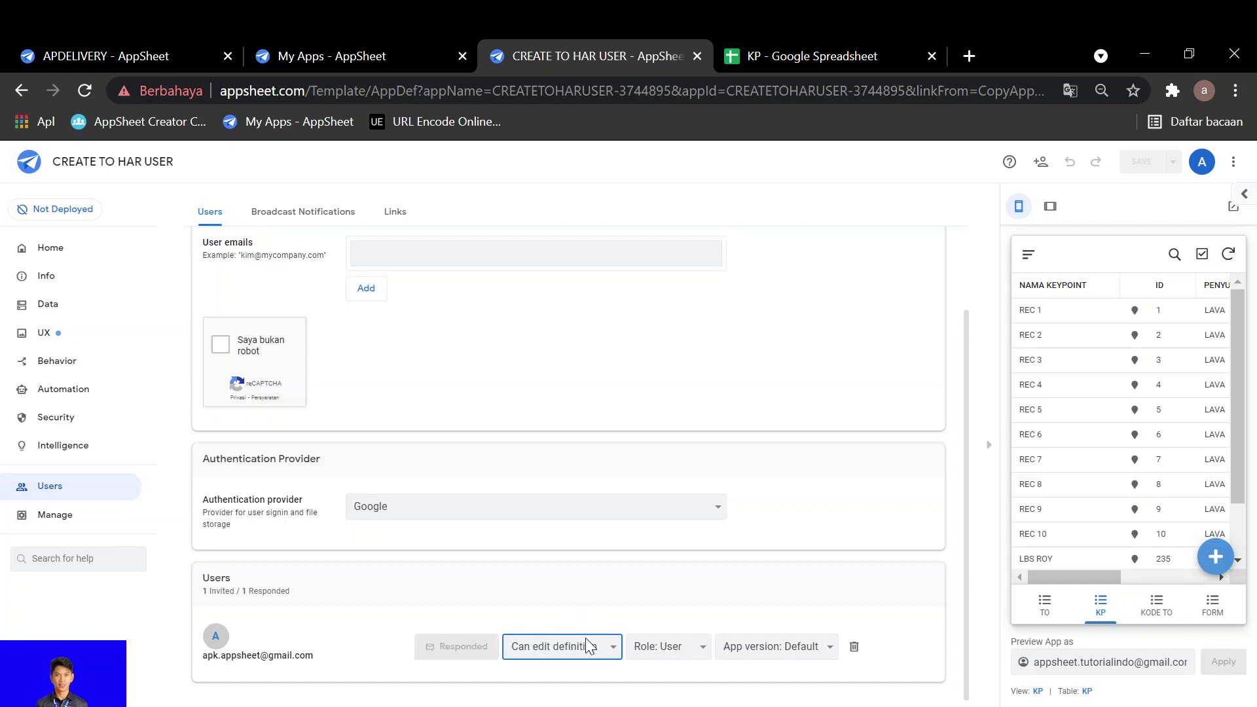
Reload the app editor in the other account's window and inspect the FORM table's column definitions.
{"action": "left_click", "coordinate": [568, 706]}
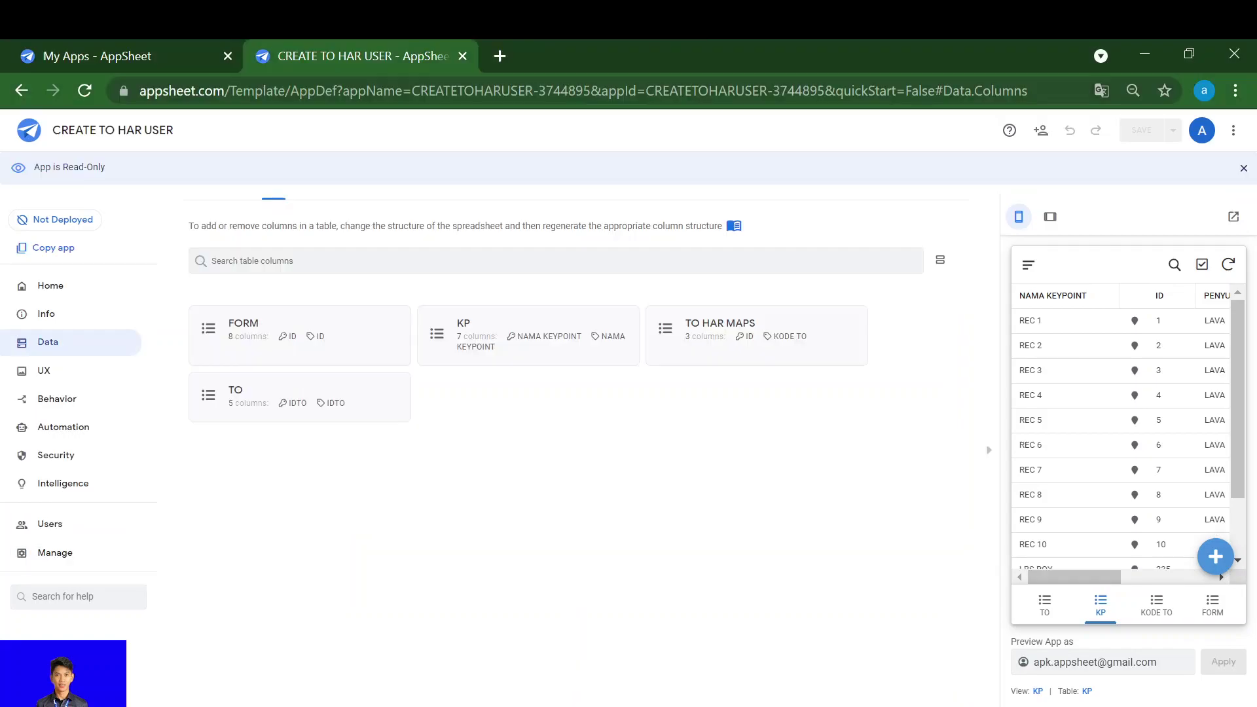
{"action": "left_click", "coordinate": [90, 92]}
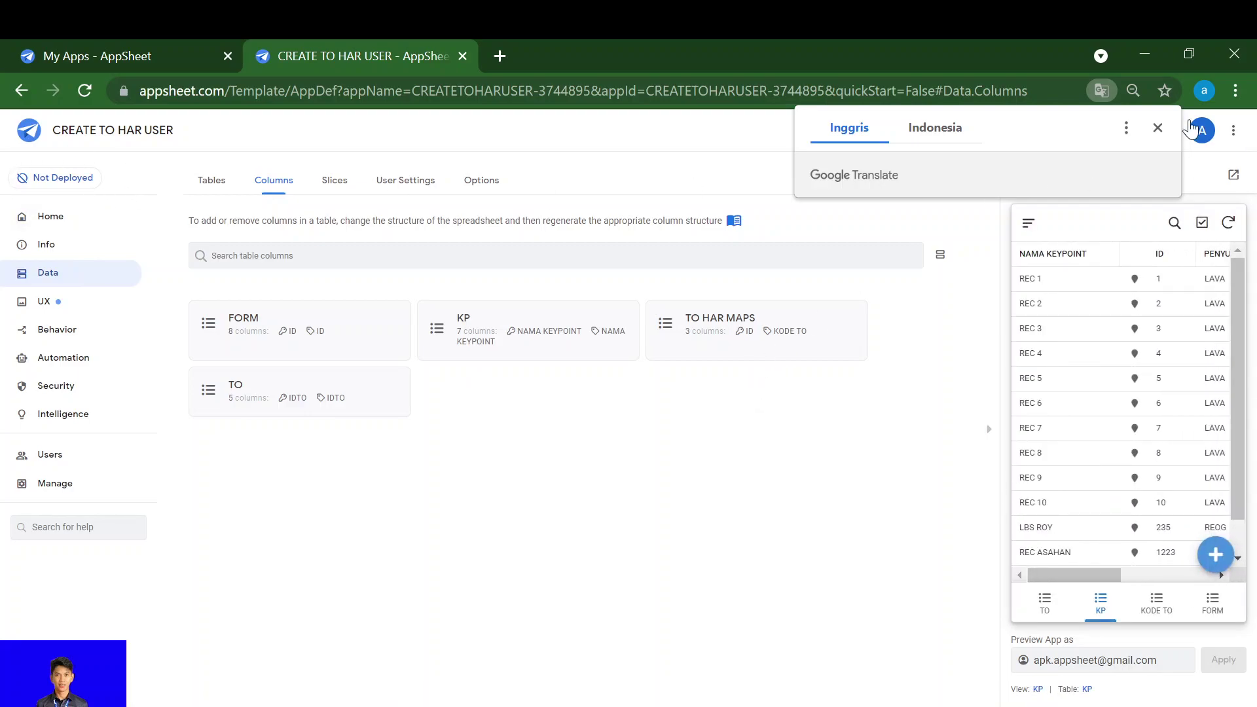
{"action": "left_click", "coordinate": [1158, 128]}
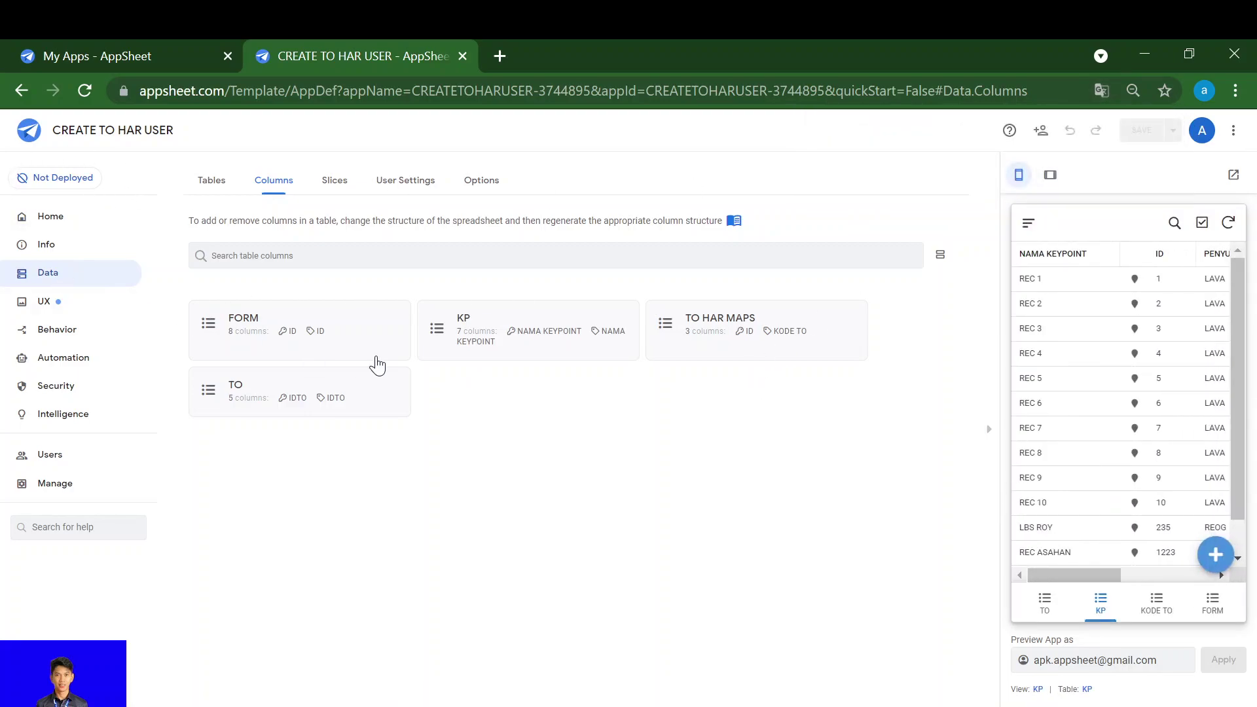
{"action": "left_click", "coordinate": [377, 365]}
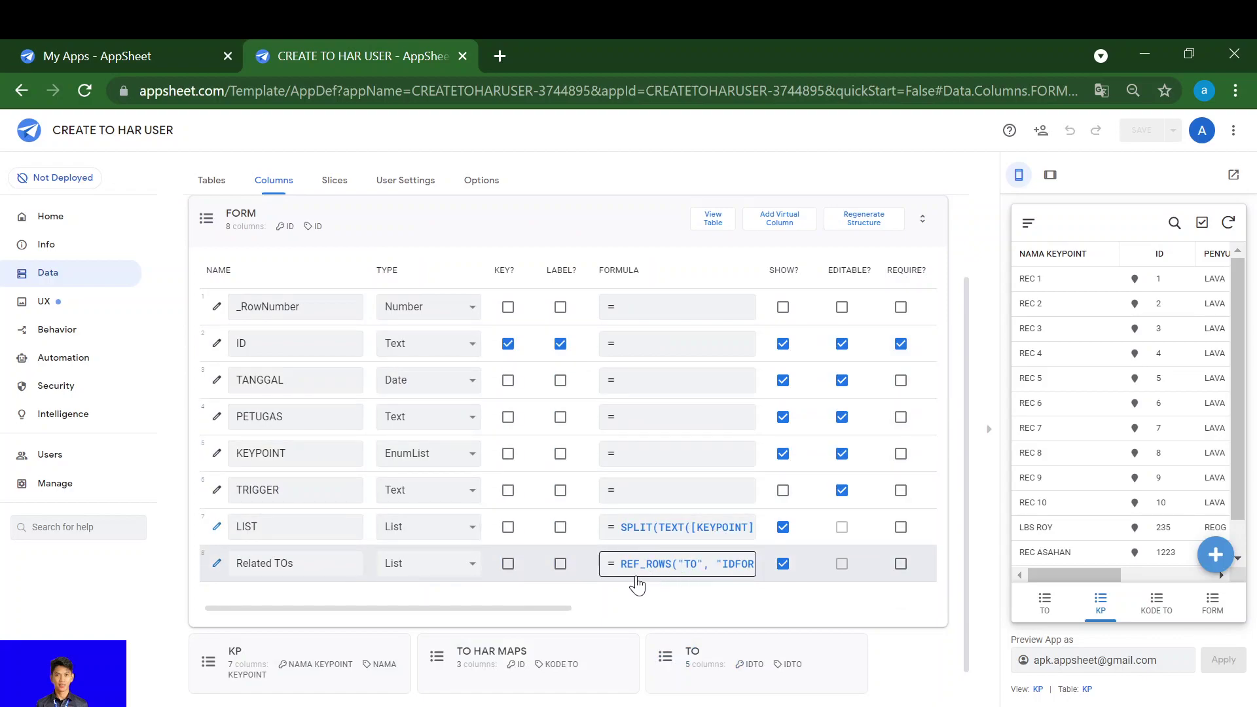
{"action": "left_click", "coordinate": [586, 223]}
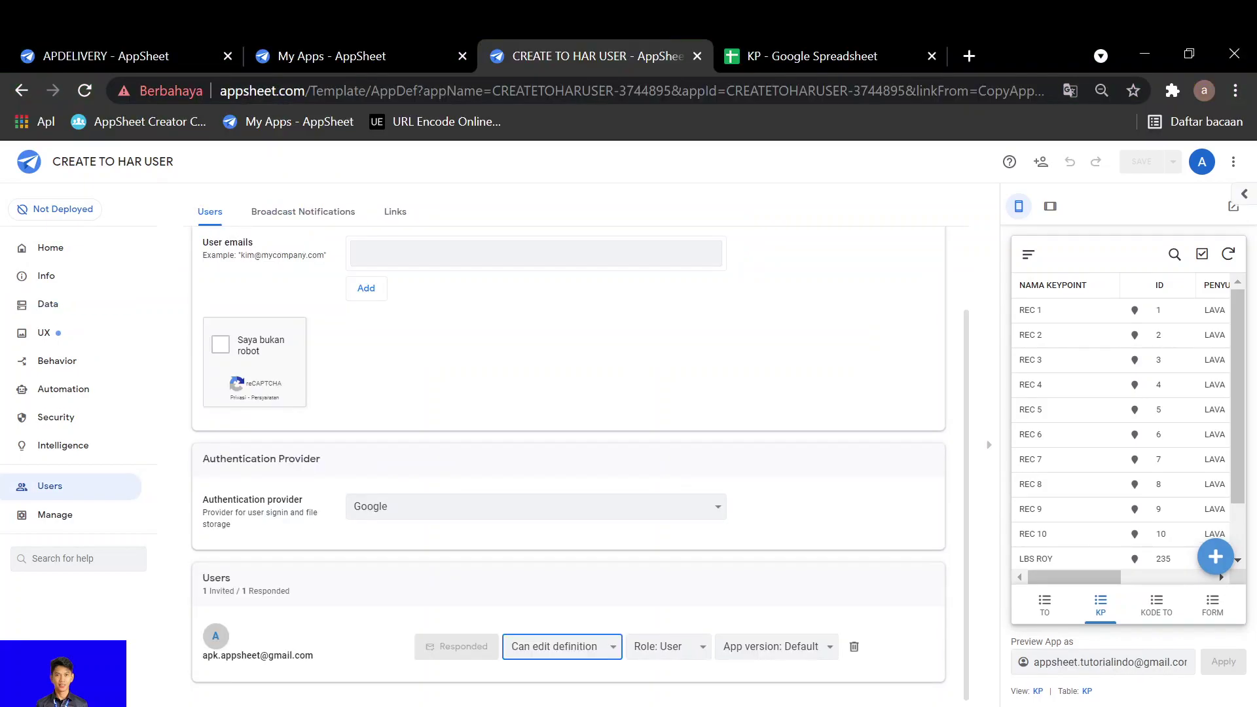
Set the invited user's access level back to Can view definition and return to the other account's window.
{"action": "left_click", "coordinate": [615, 649]}
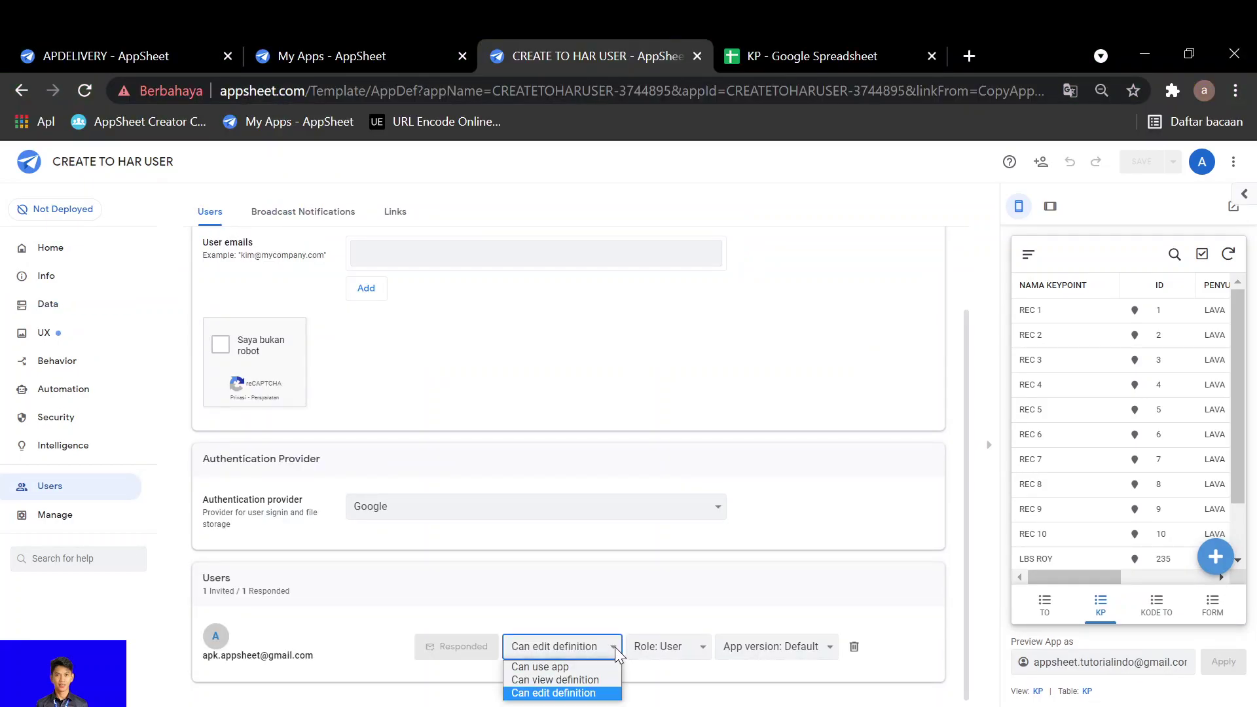
{"action": "left_click", "coordinate": [579, 681]}
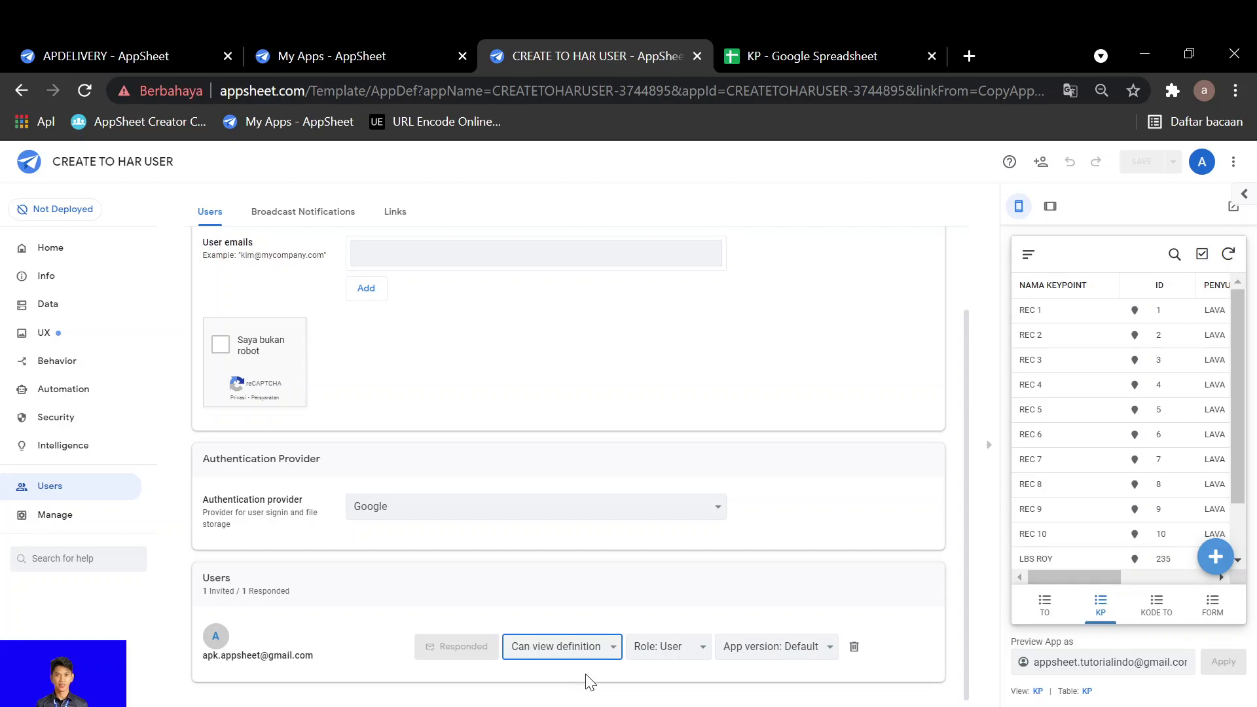
{"action": "left_click", "coordinate": [585, 691]}
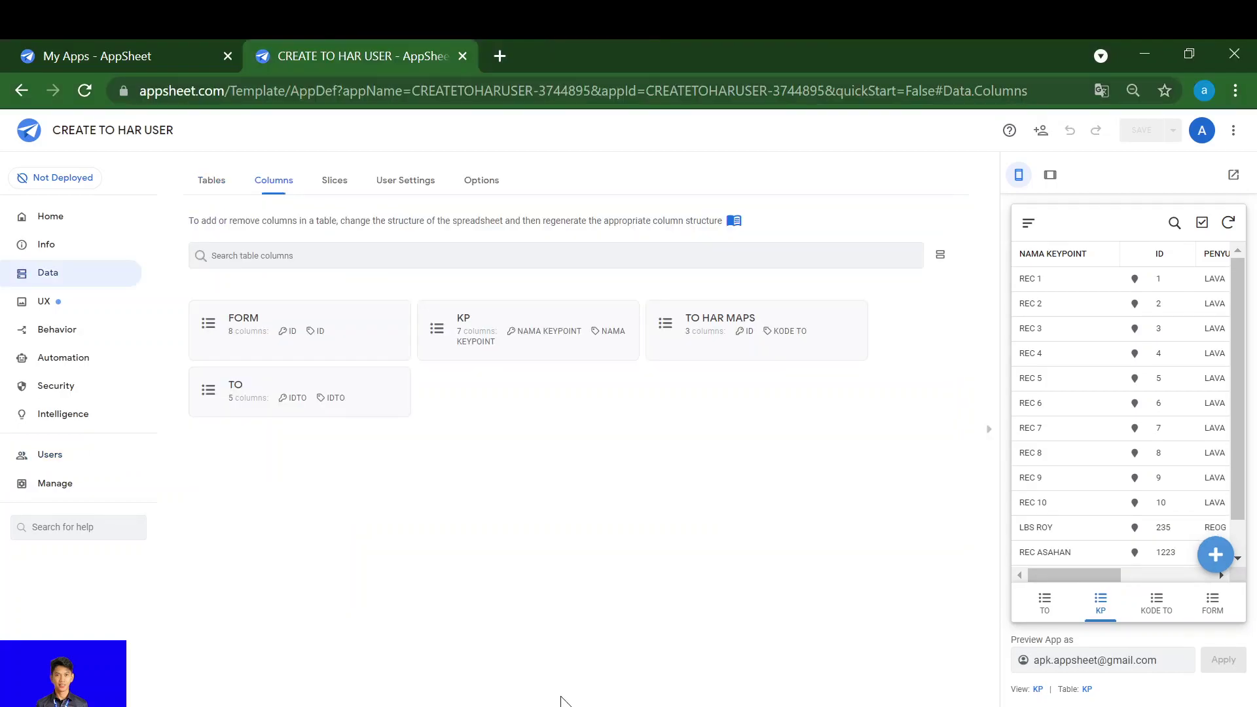
Copy the co-authored CREATE TO HAR USER app as PEMELIHARAAN in the Field Service category and dismiss the welcome message.
{"action": "left_click", "coordinate": [114, 55]}
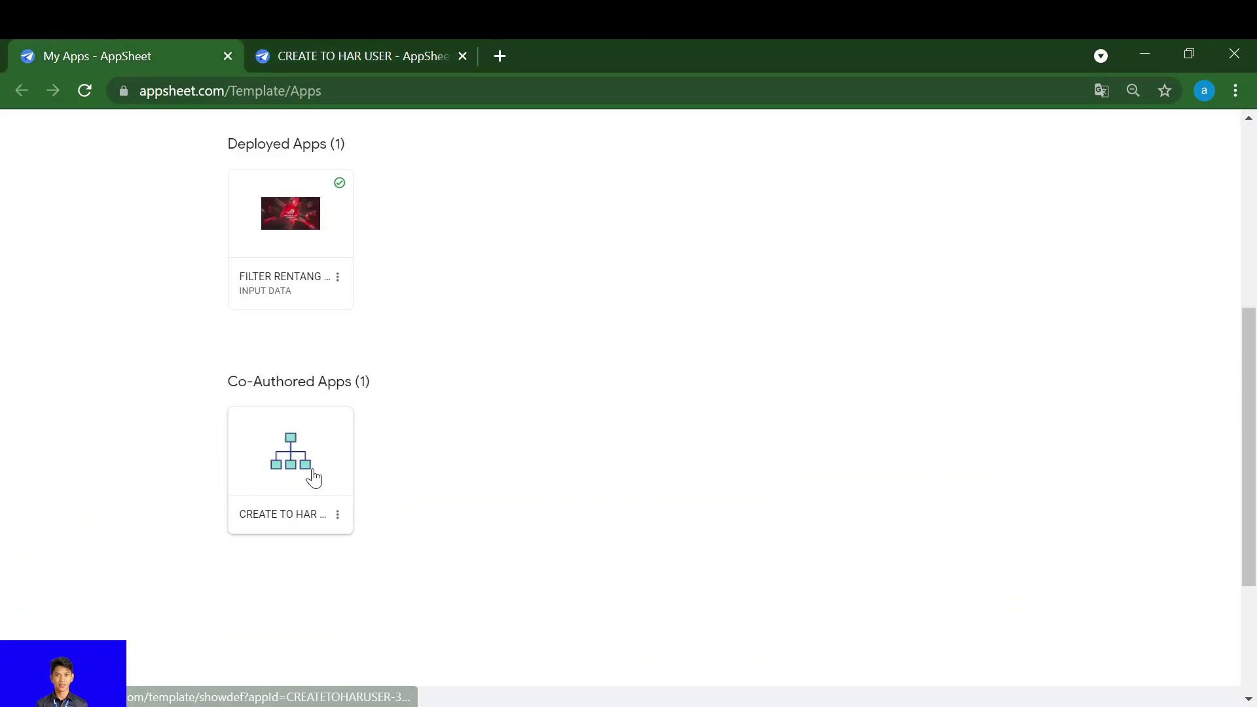
{"action": "left_click", "coordinate": [338, 515]}
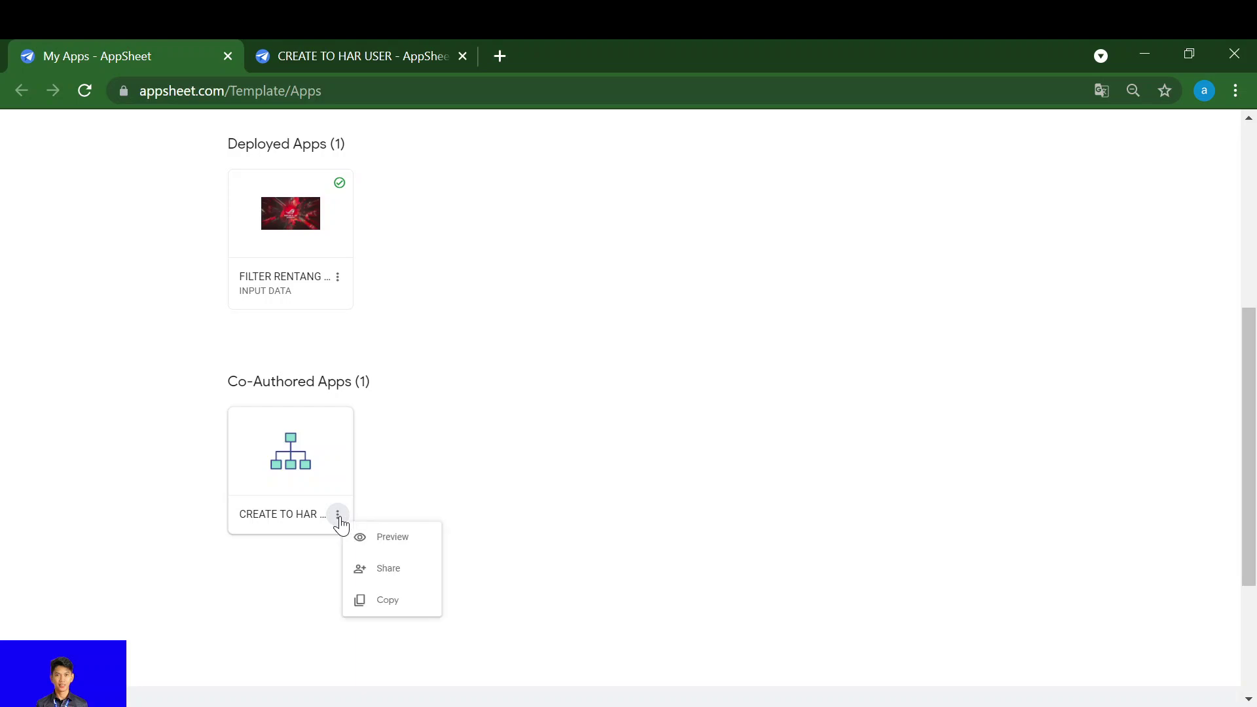
{"action": "left_click", "coordinate": [387, 599]}
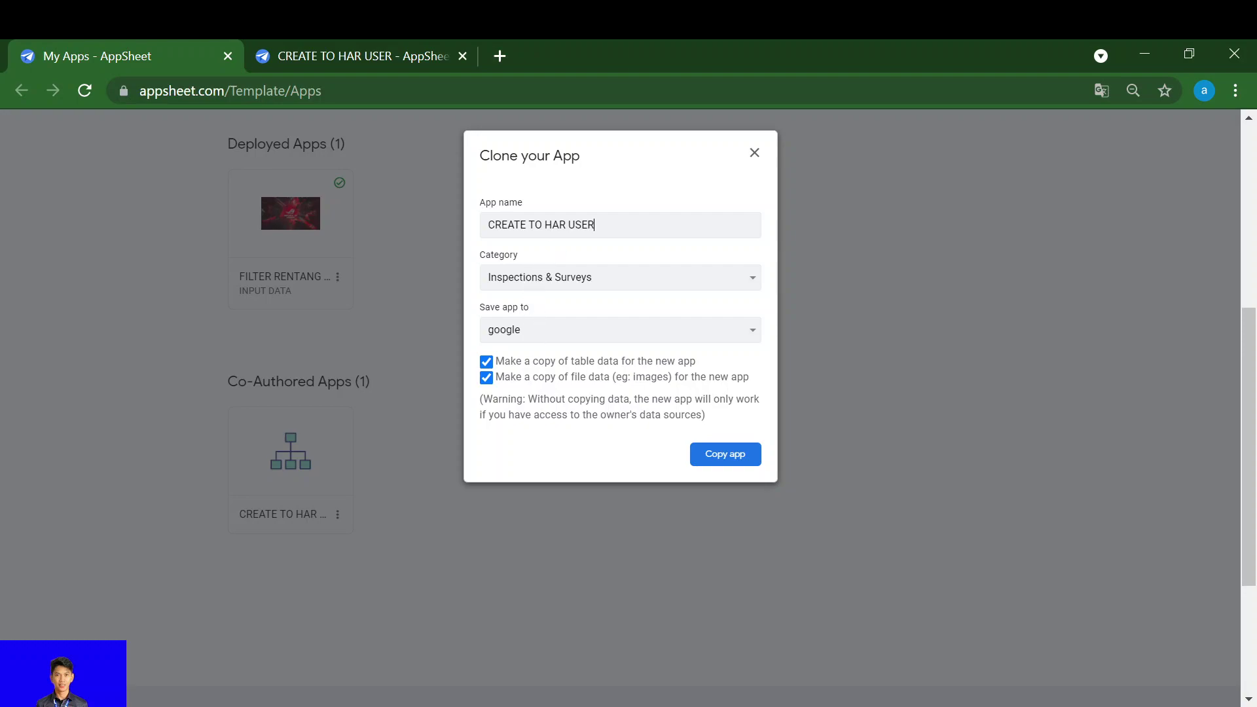
{"action": "left_click_drag", "start_coordinate": [594, 225], "coordinate": [409, 224]}
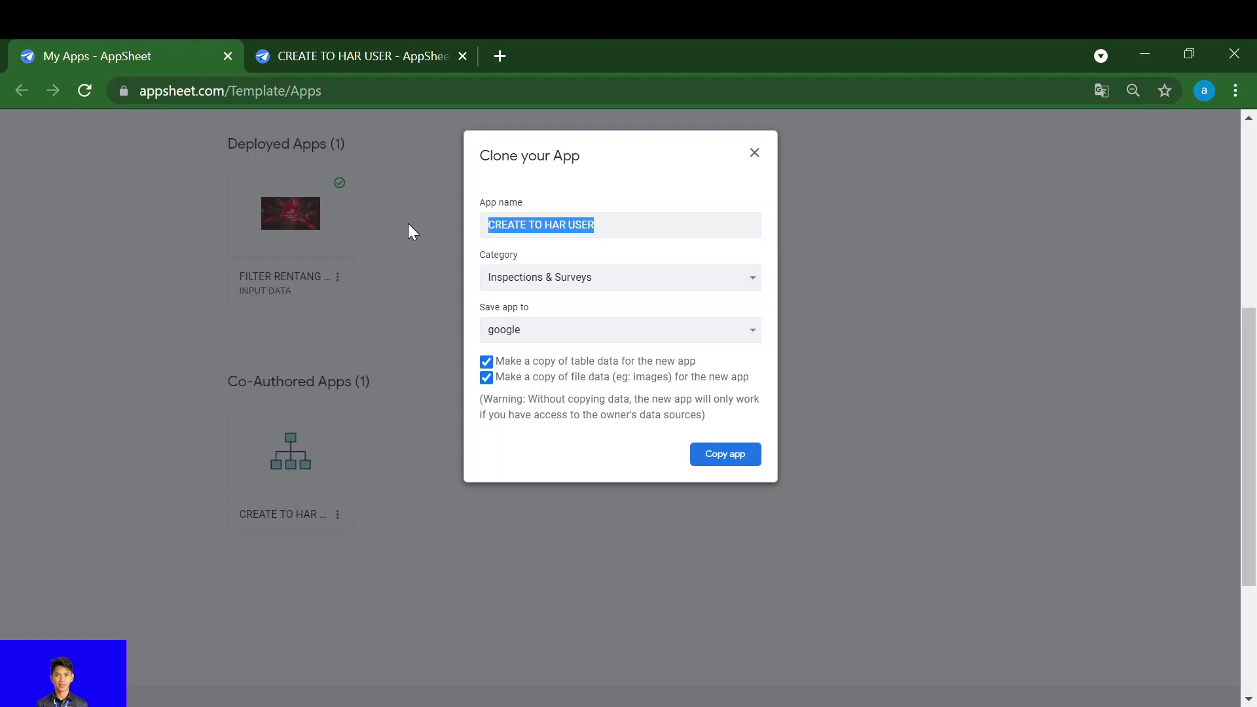
{"action": "type", "text": "PEMELIHARAAN"}
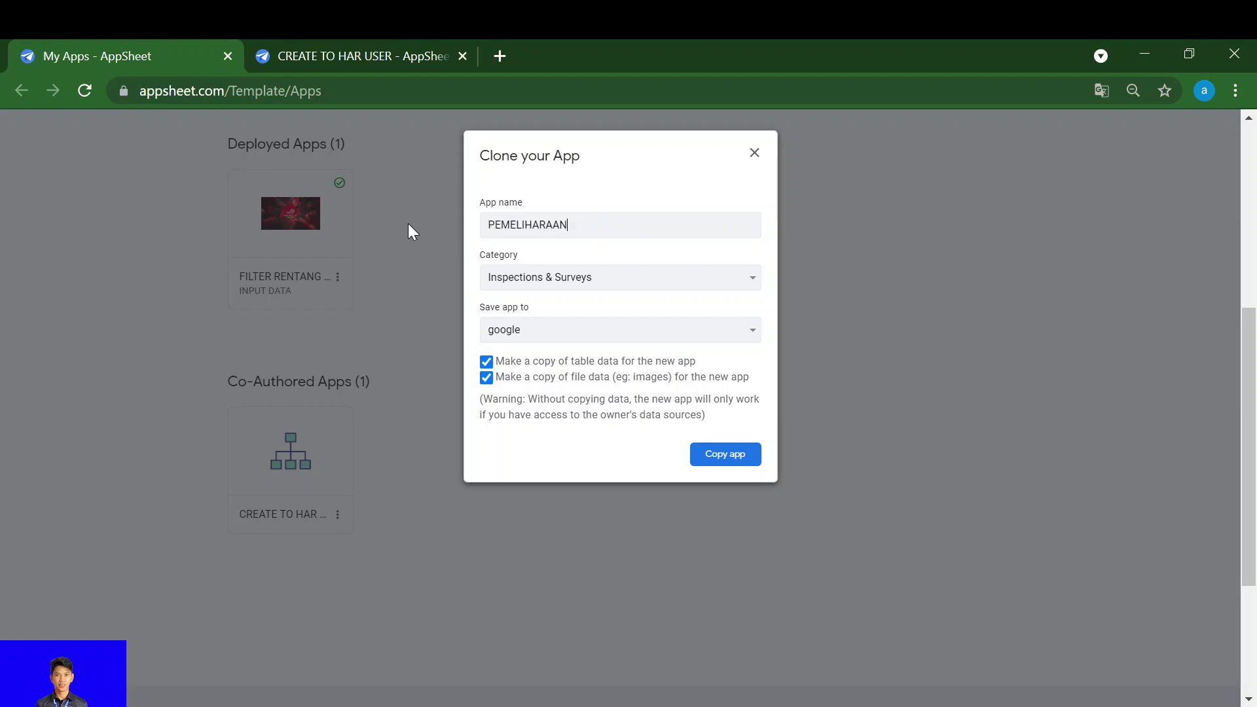
{"action": "left_click", "coordinate": [547, 279]}
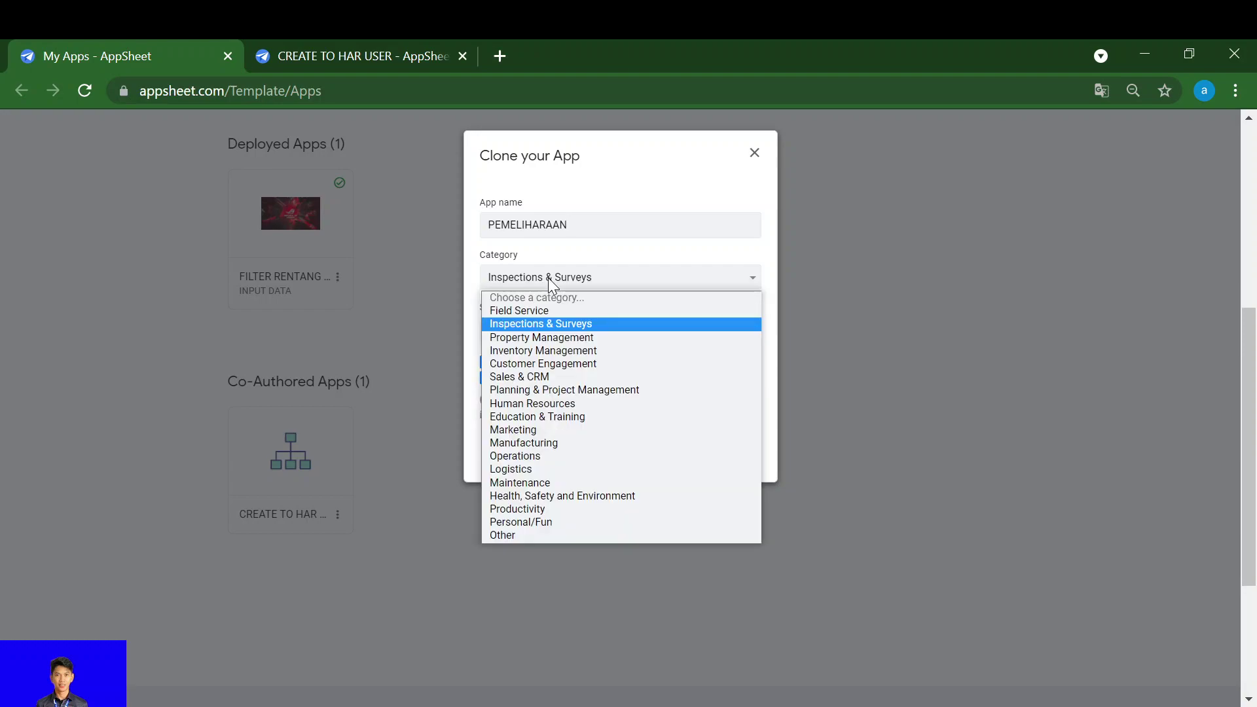
{"action": "left_click", "coordinate": [522, 311]}
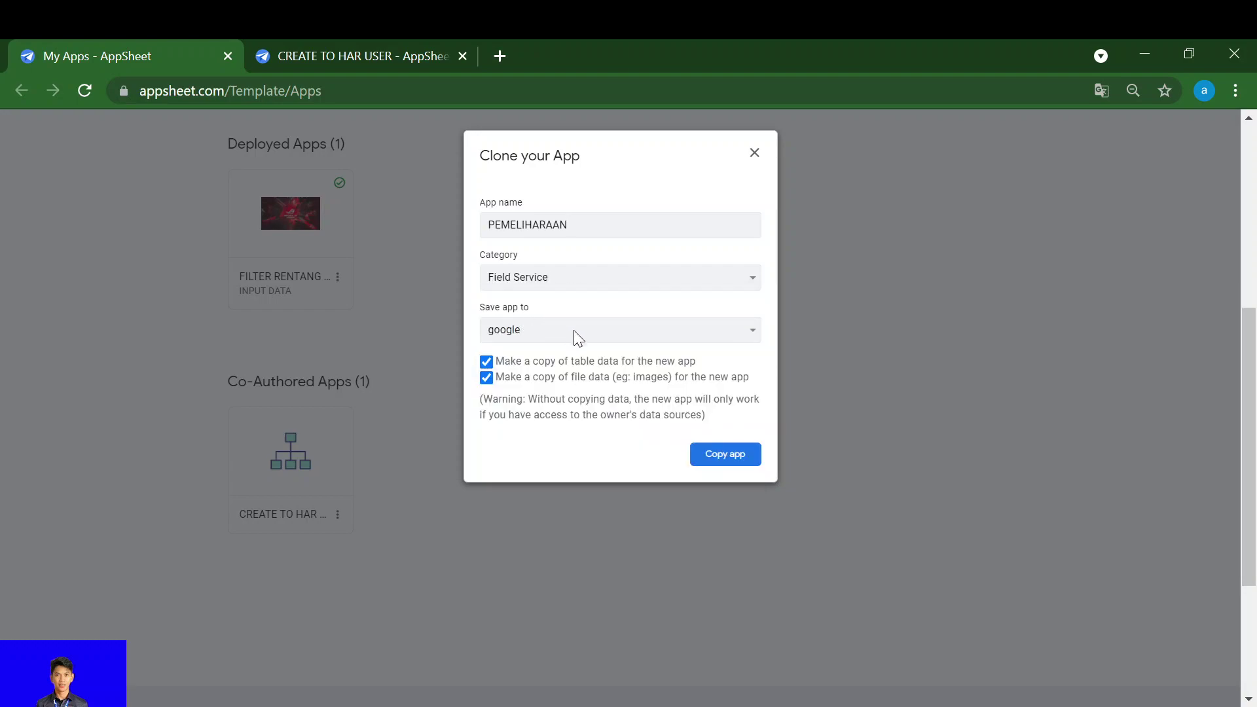
{"action": "left_click", "coordinate": [718, 461]}
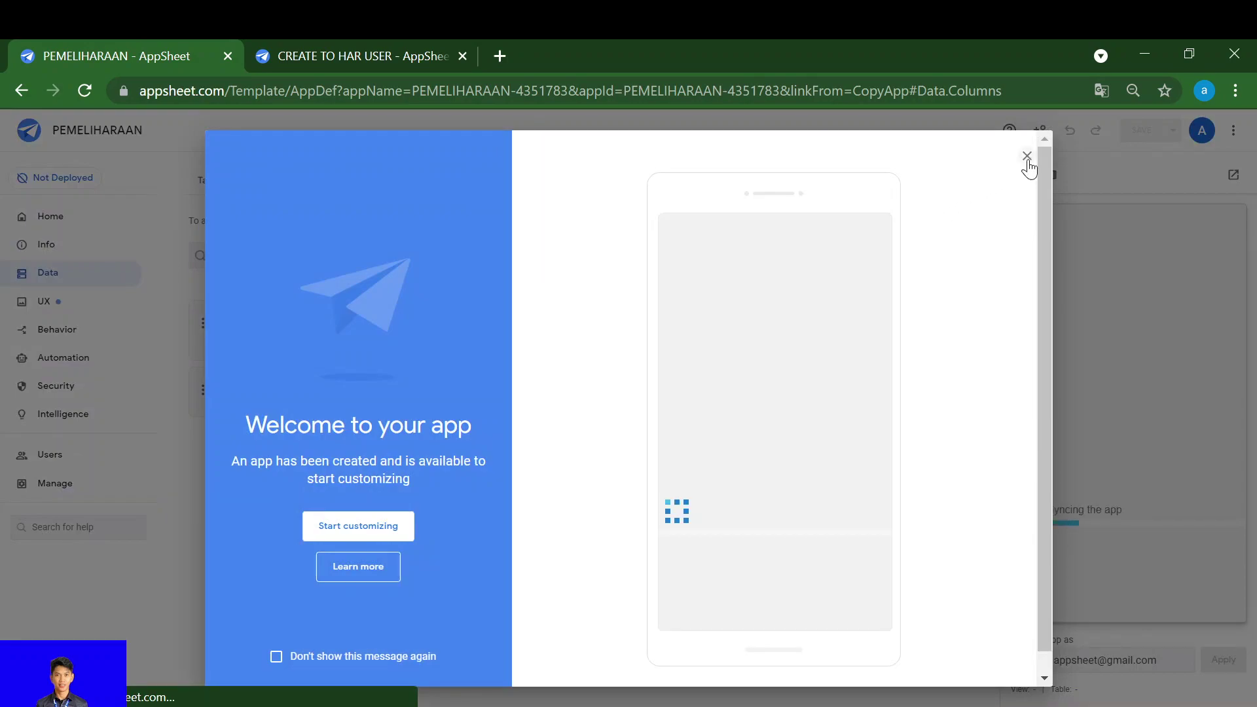
{"action": "left_click", "coordinate": [1030, 162]}
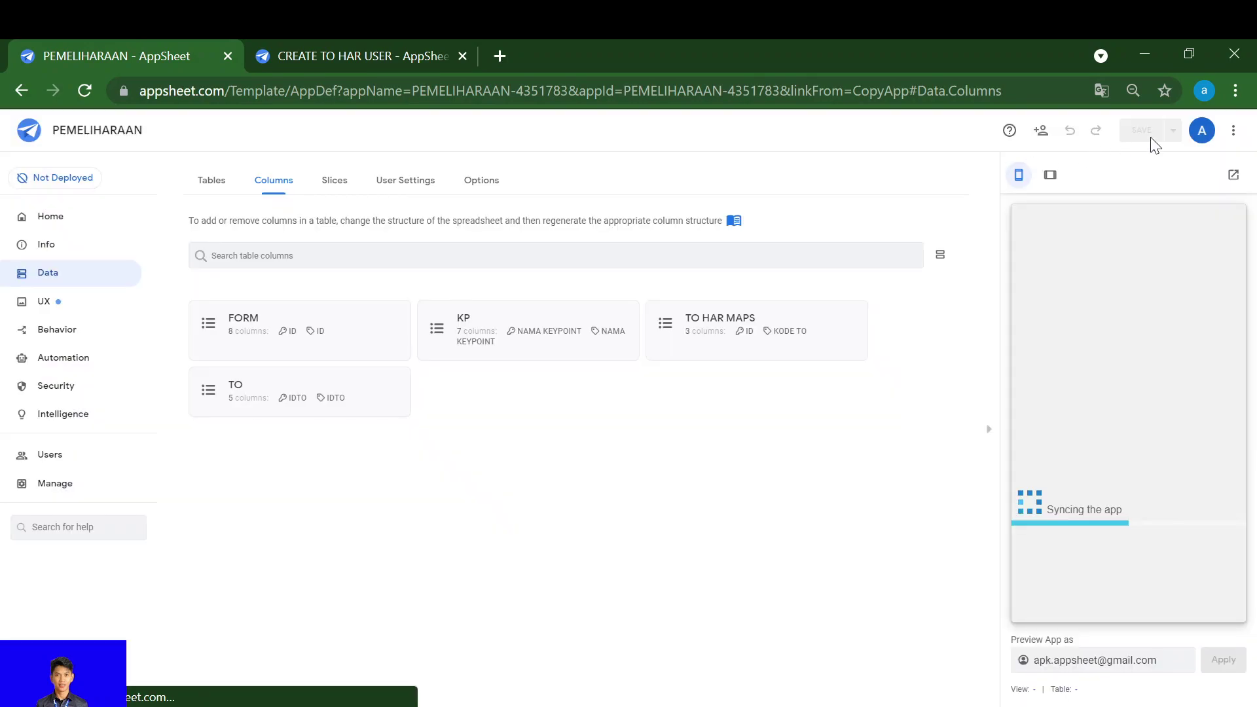
Open the other account's My Apps page and look through its app list.
{"action": "left_click", "coordinate": [1202, 130]}
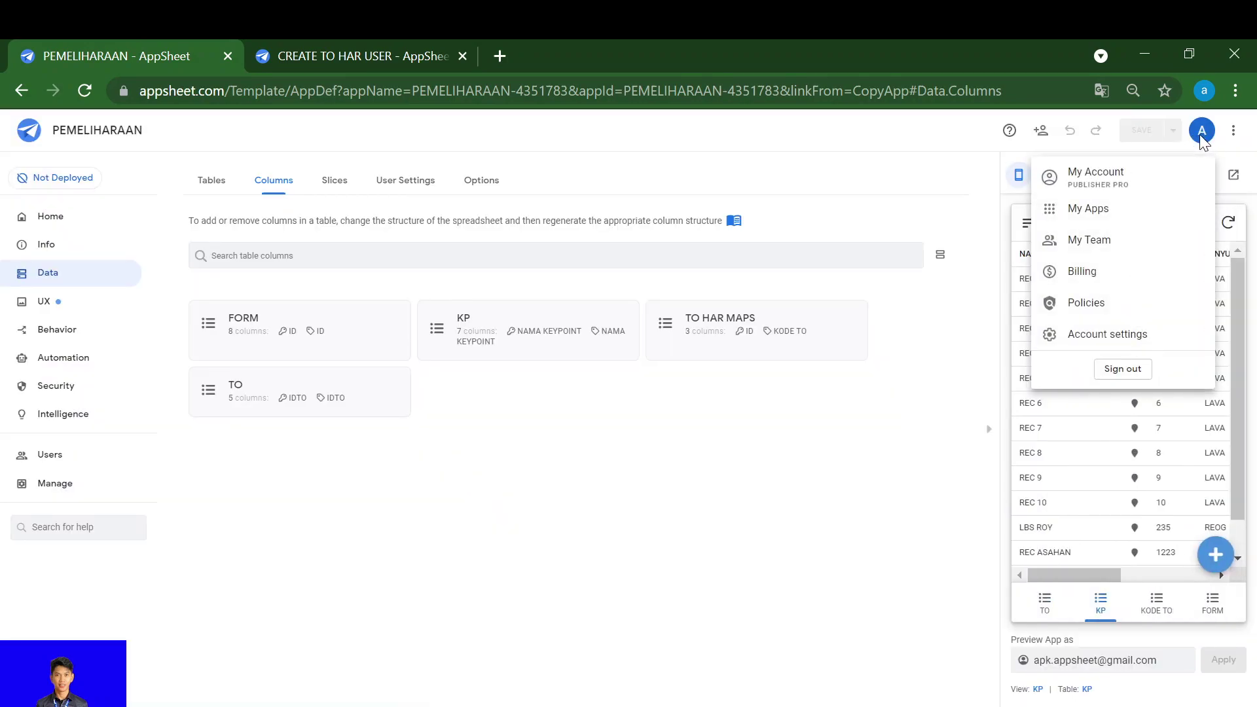
{"action": "left_click", "coordinate": [1104, 223]}
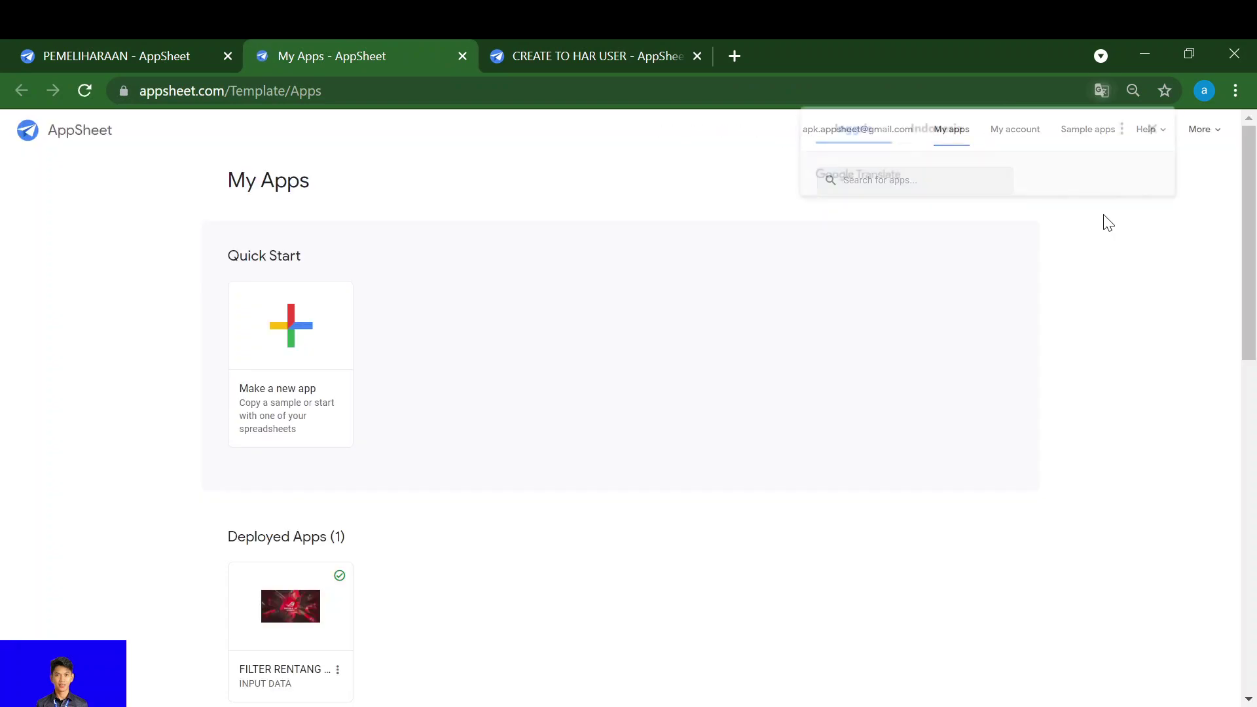
{"action": "scroll", "coordinate": [312, 315], "scroll_direction": "down", "scroll_amount": 3}
{"action": "scroll", "coordinate": [313, 308], "scroll_direction": "up", "scroll_amount": 3}
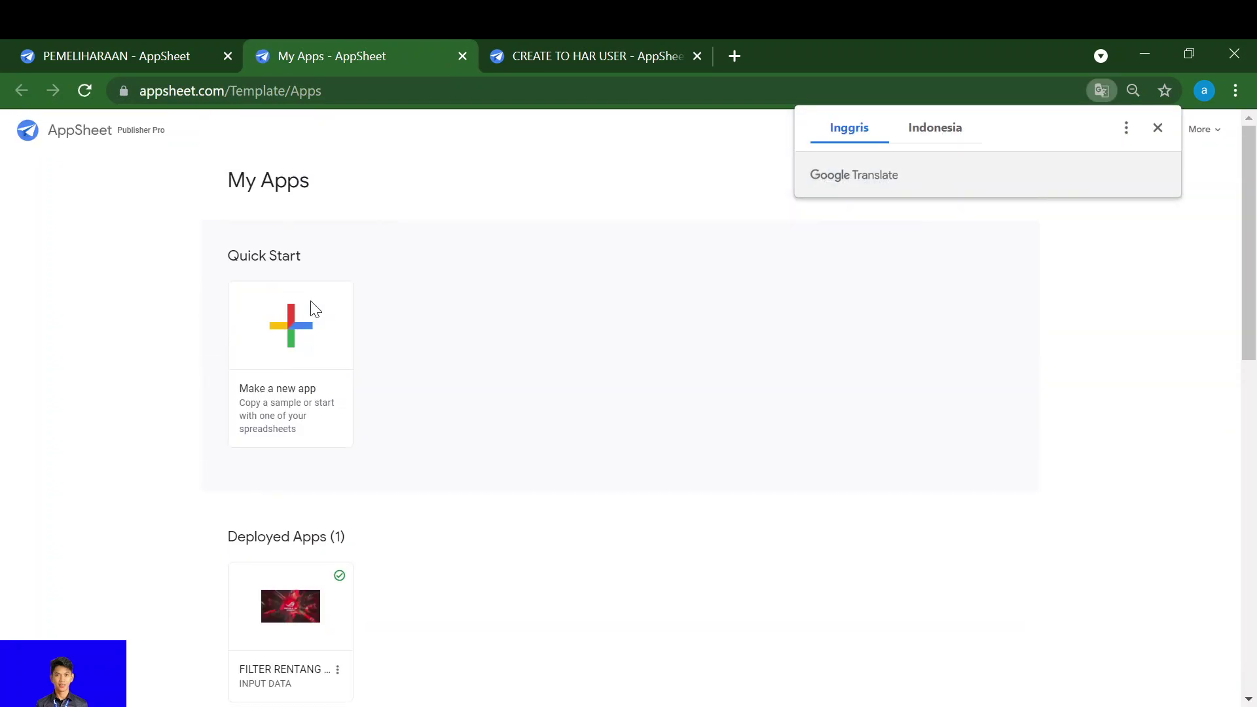
{"action": "scroll", "coordinate": [321, 321], "scroll_direction": "down", "scroll_amount": 6}
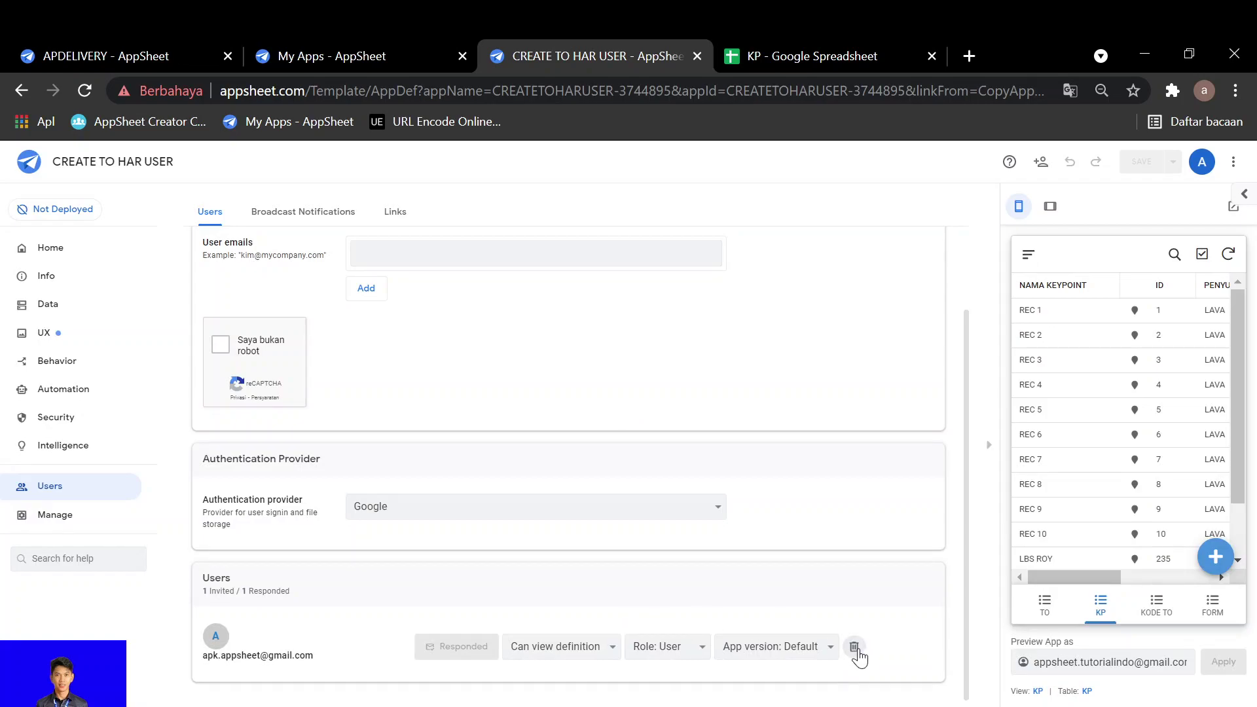
Remove the invited user from the user list of CREATE TO HAR USER in the owner's editor.
{"action": "left_click", "coordinate": [857, 652]}
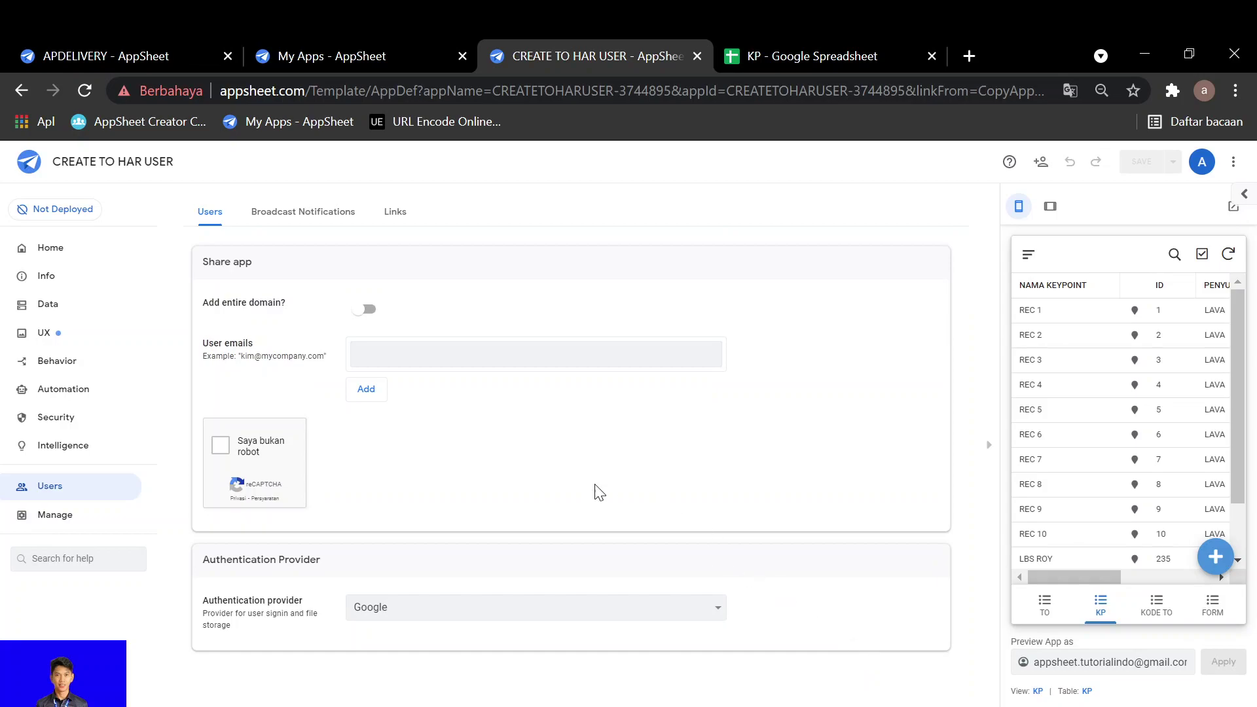
Retrieve the usage statistics of CREATE TO HAR USER and examine the monthly and daily unique user charts and user reports.
{"action": "left_click", "coordinate": [63, 516]}
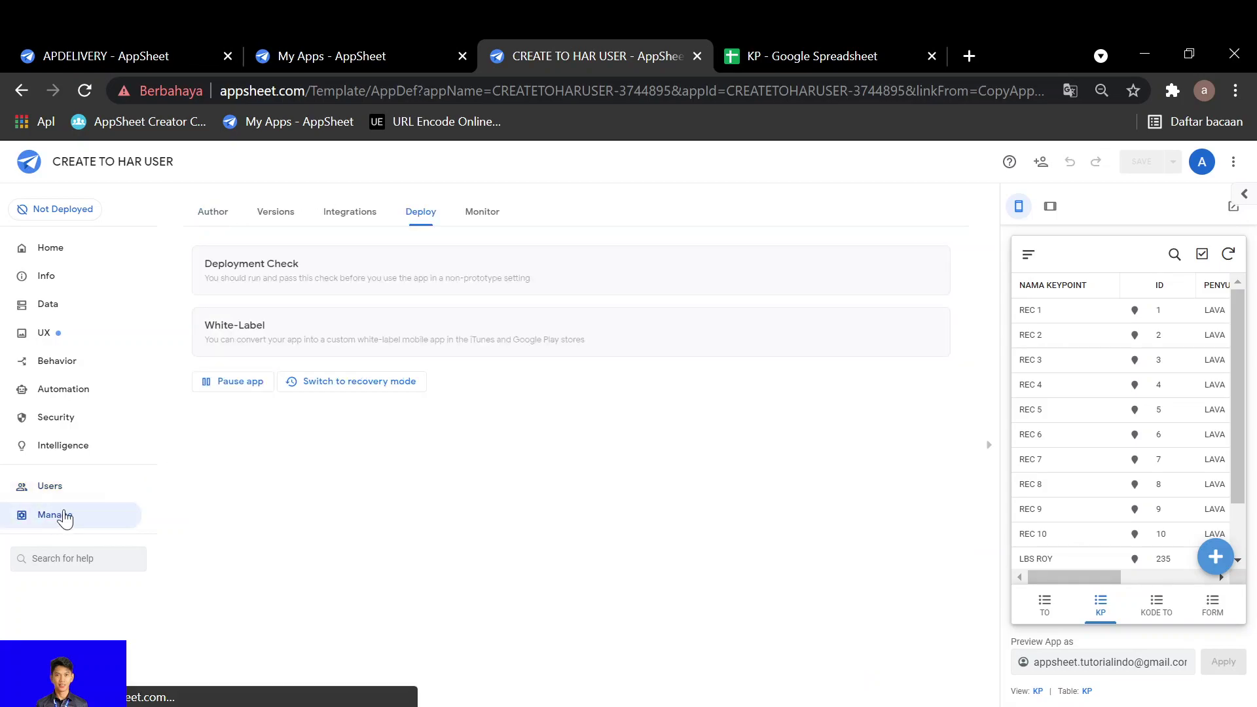
{"action": "left_click", "coordinate": [482, 214]}
{"action": "left_click", "coordinate": [282, 330]}
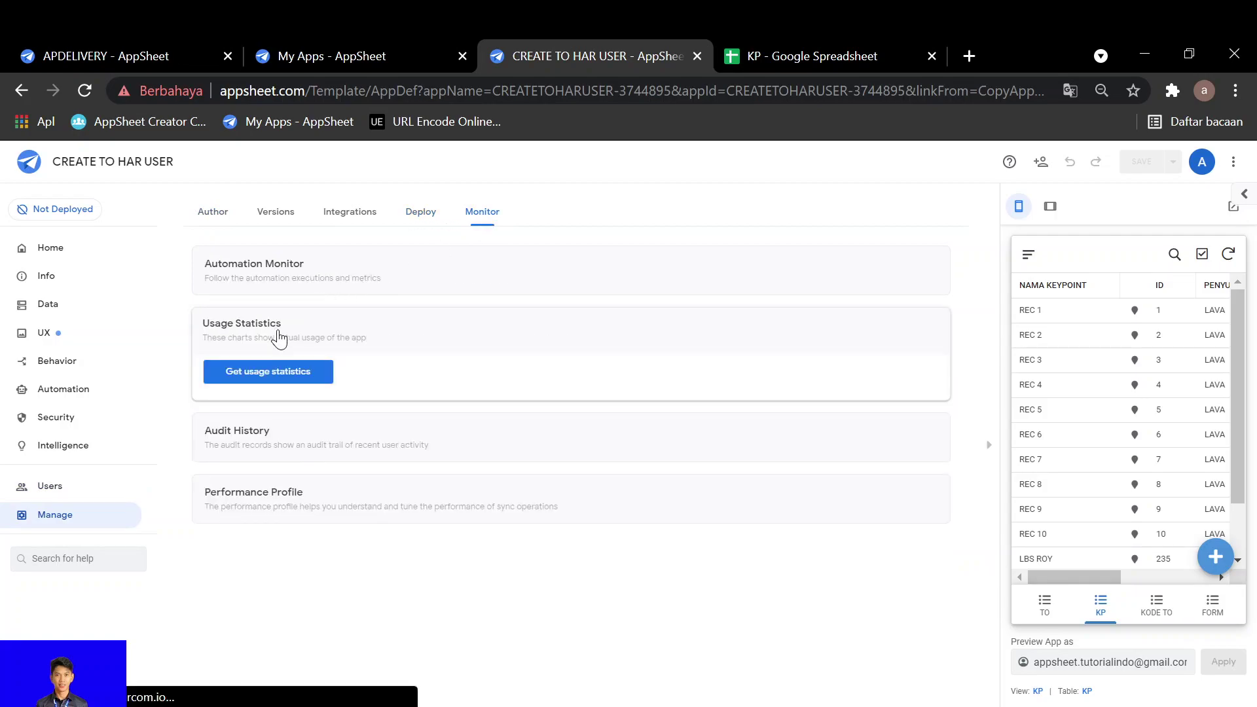
{"action": "left_click", "coordinate": [259, 374]}
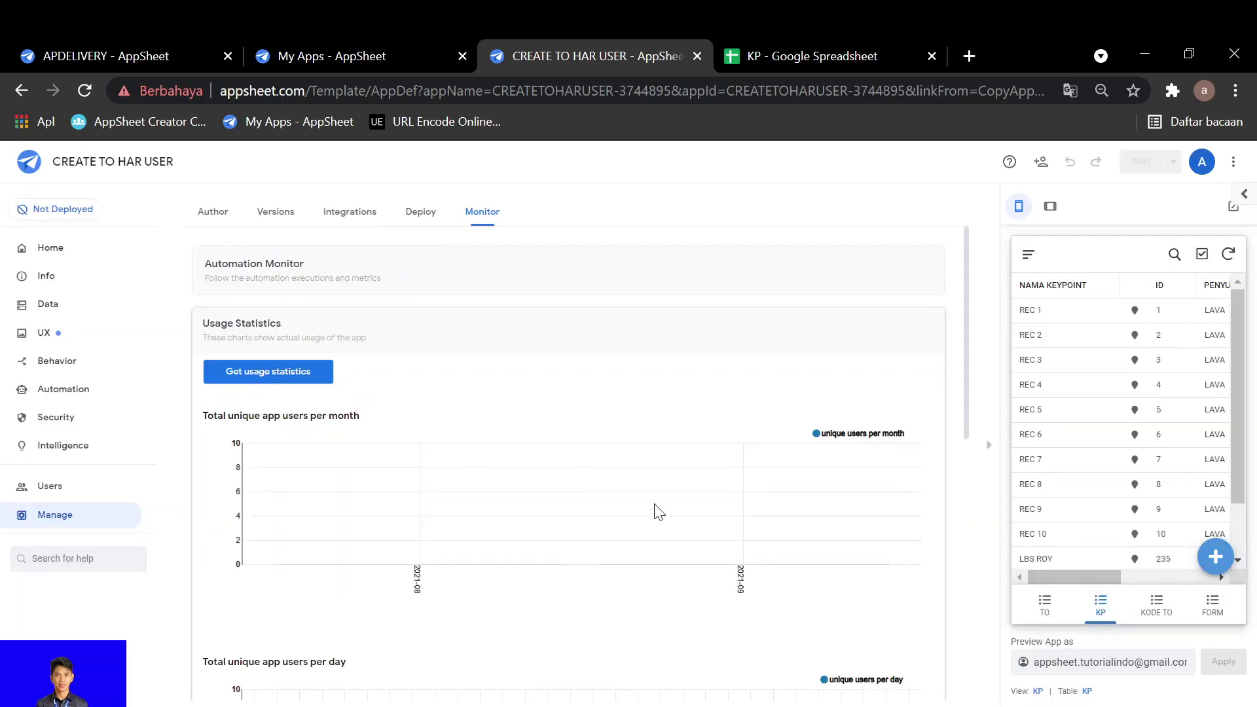
{"action": "scroll", "coordinate": [651, 485], "scroll_direction": "down", "scroll_amount": 3}
{"action": "scroll", "coordinate": [650, 477], "scroll_direction": "up", "scroll_amount": 2}
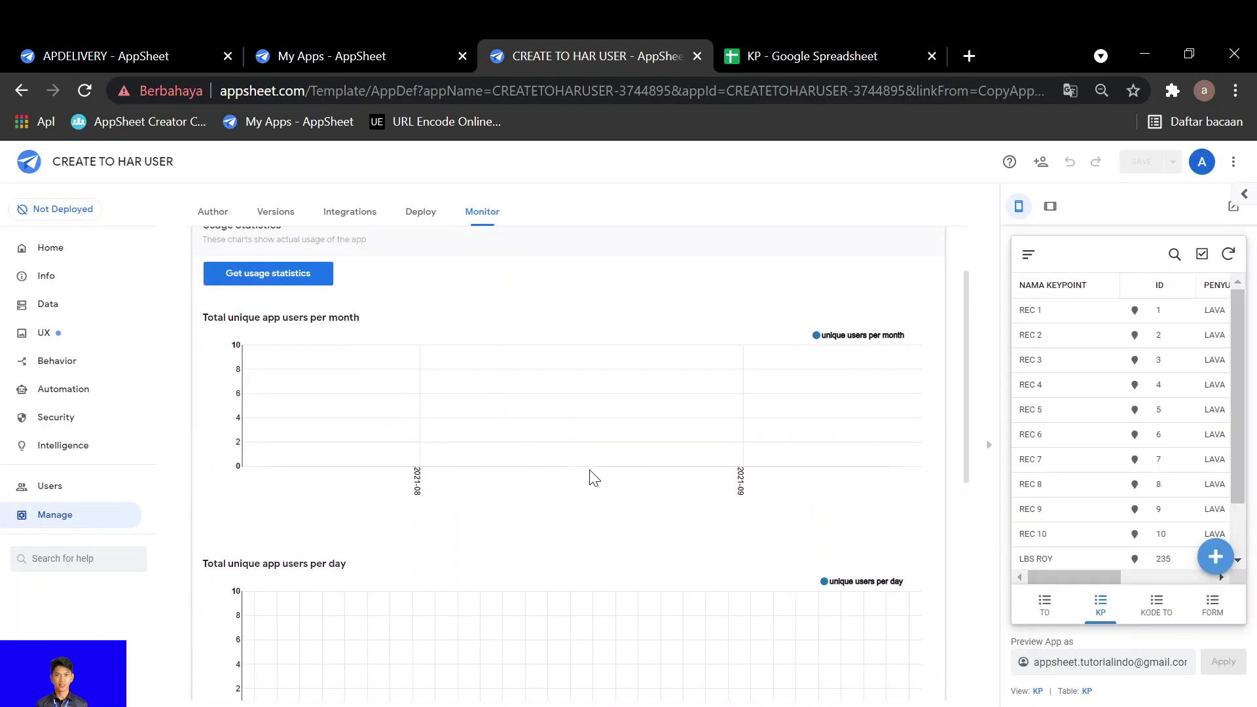
{"action": "scroll", "coordinate": [533, 423], "scroll_direction": "down", "scroll_amount": 2}
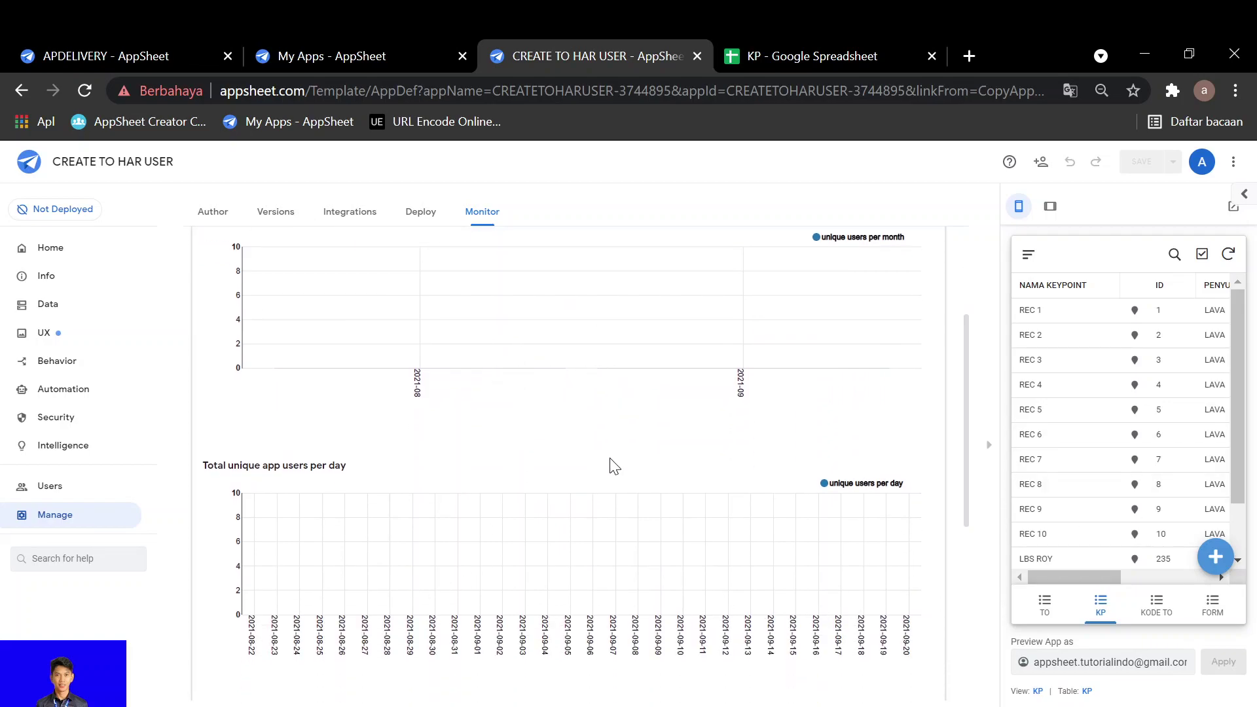
{"action": "scroll", "coordinate": [567, 453], "scroll_direction": "up", "scroll_amount": 2}
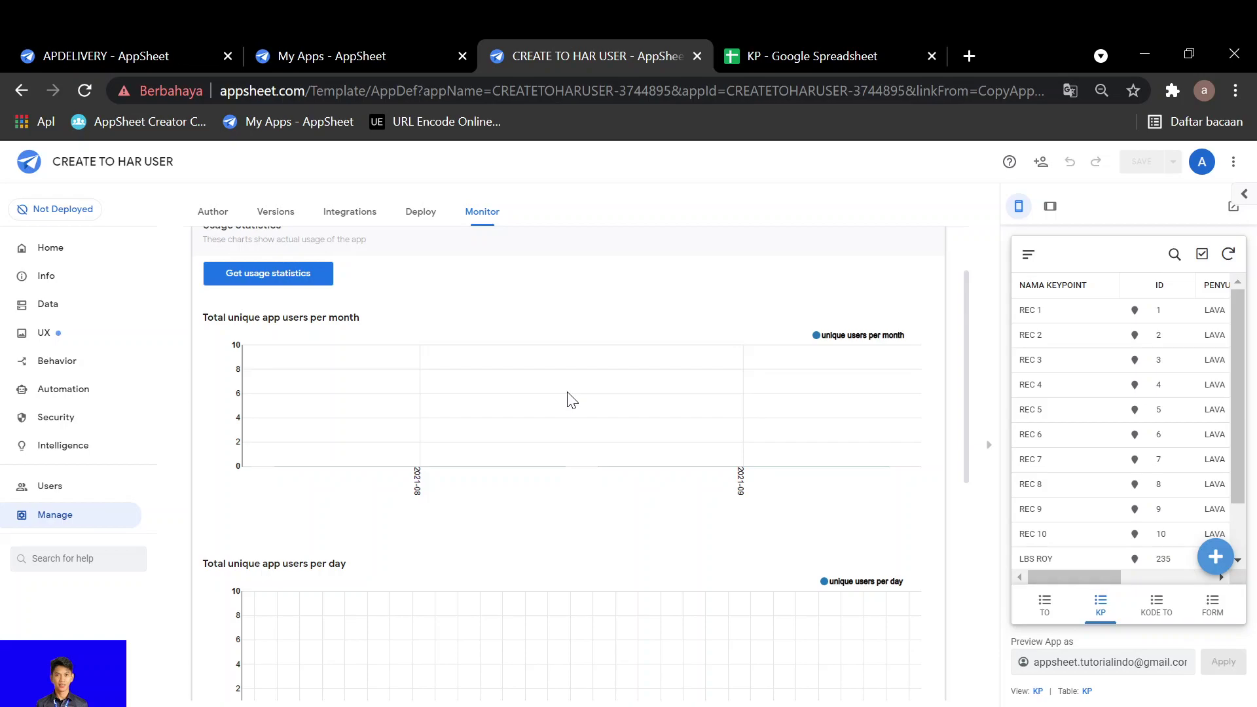
{"action": "scroll", "coordinate": [538, 410], "scroll_direction": "down", "scroll_amount": 6}
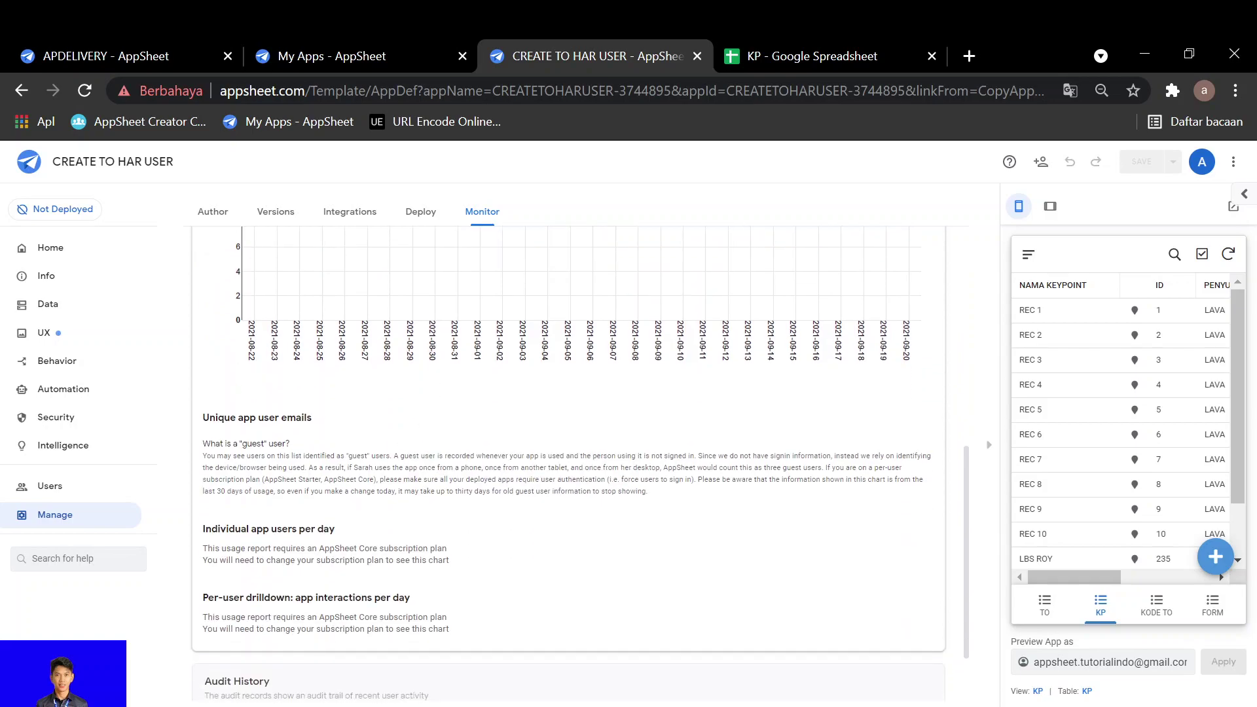
{"action": "scroll", "coordinate": [390, 458], "scroll_direction": "up", "scroll_amount": 4}
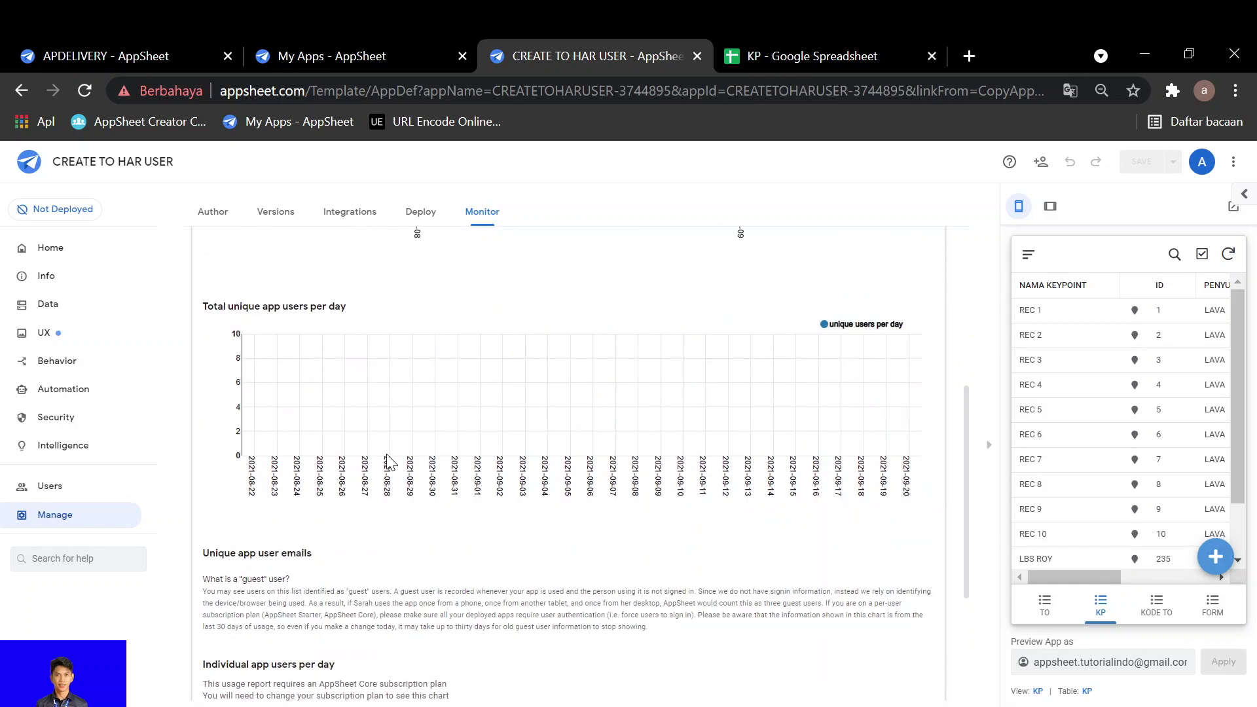